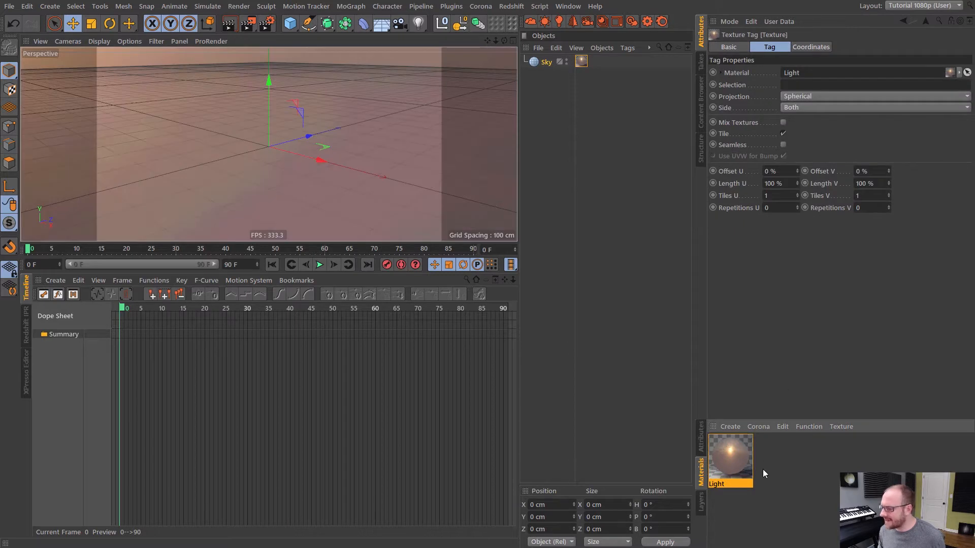
Set the viewport preview size of the Light material to 2048x2048.
left_click(652, 259)
left_click(740, 461)
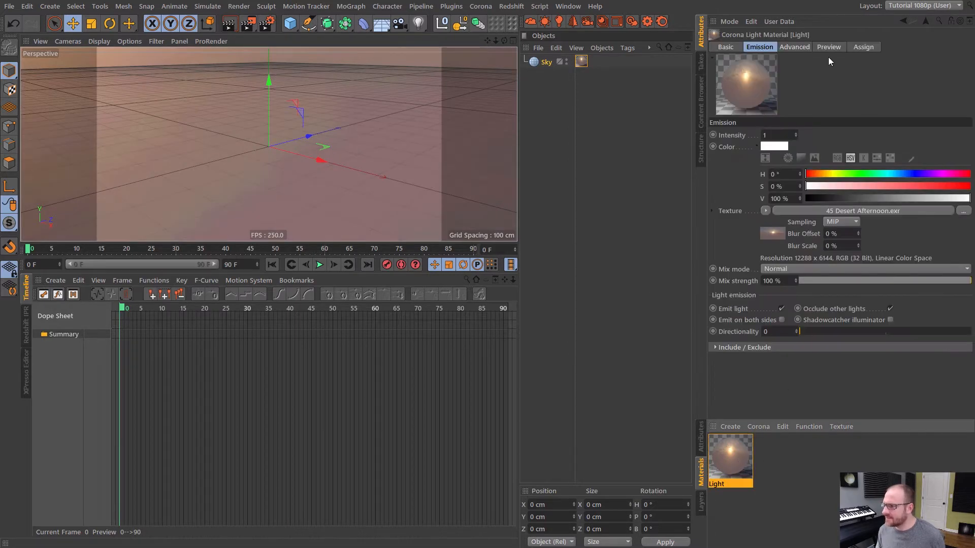
left_click(828, 48)
left_click(846, 134)
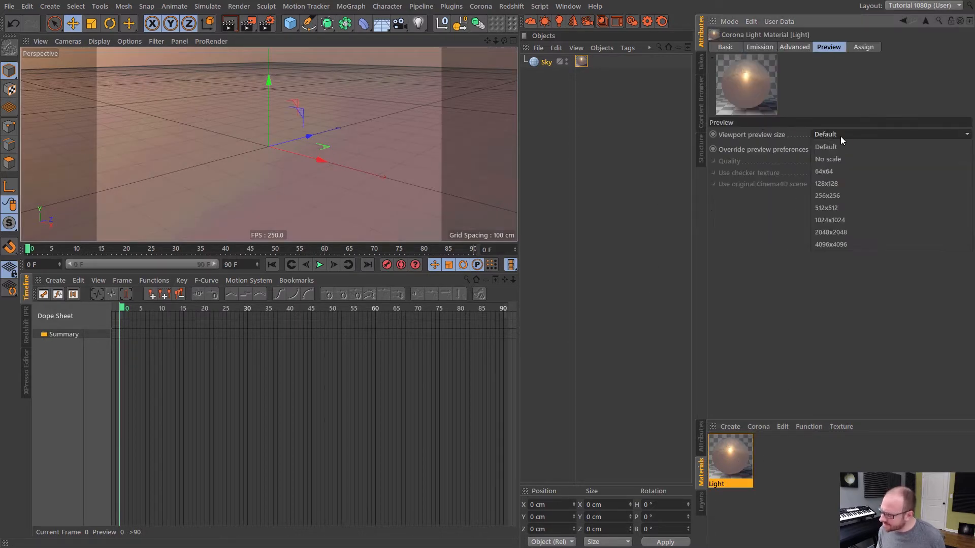
left_click(839, 232)
left_click(562, 129)
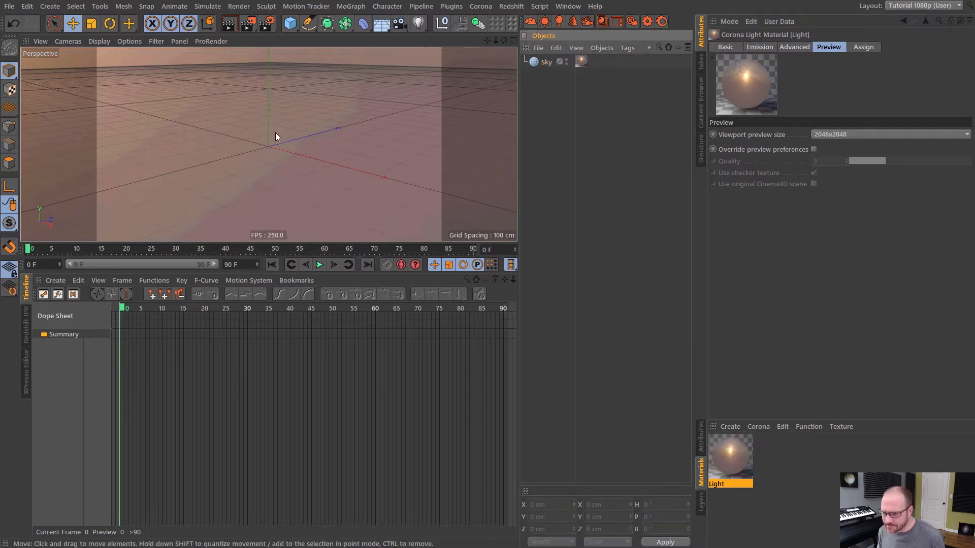
Add a camera from a view facing the bright sun in the sky and set its focal length to 22 mm.
left_click_drag(299, 139, 284, 87, "alt")
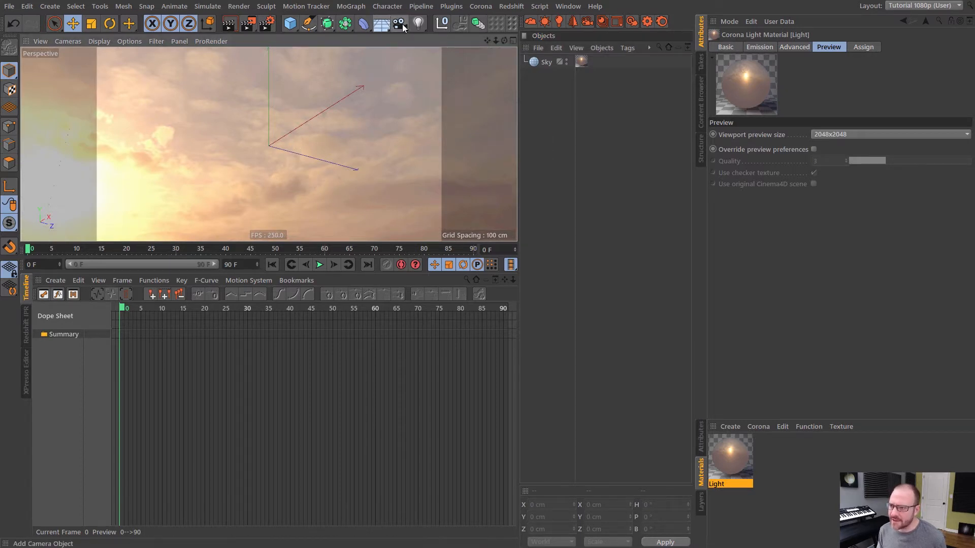
left_click_drag(402, 24, 458, 39)
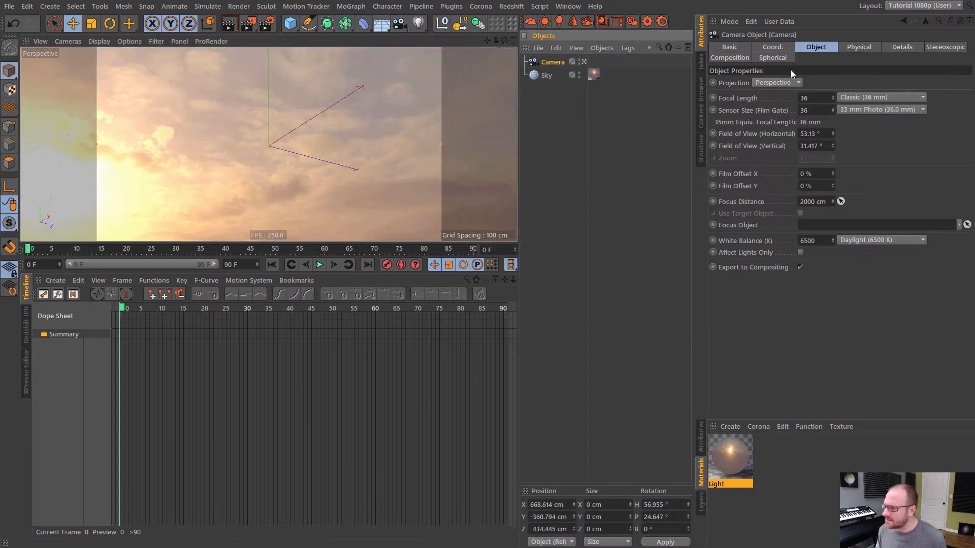
left_click_drag(827, 97, 714, 70)
type("22")
key("Return")
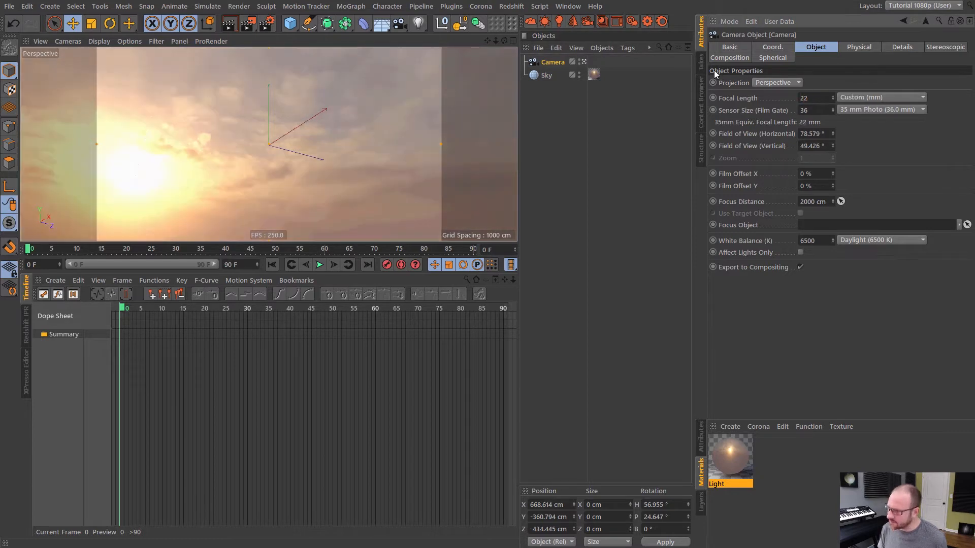
left_click(586, 105)
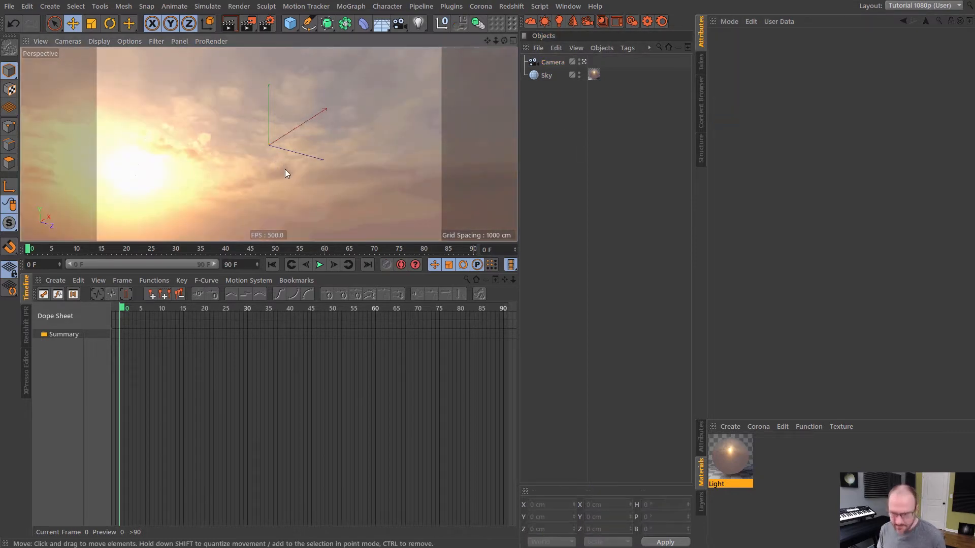
Add a sphere primitive to the scene and display it in the viewport with shaded wireframe lines.
left_click_drag(285, 169, 295, 217, "alt")
left_click_drag(290, 23, 369, 41)
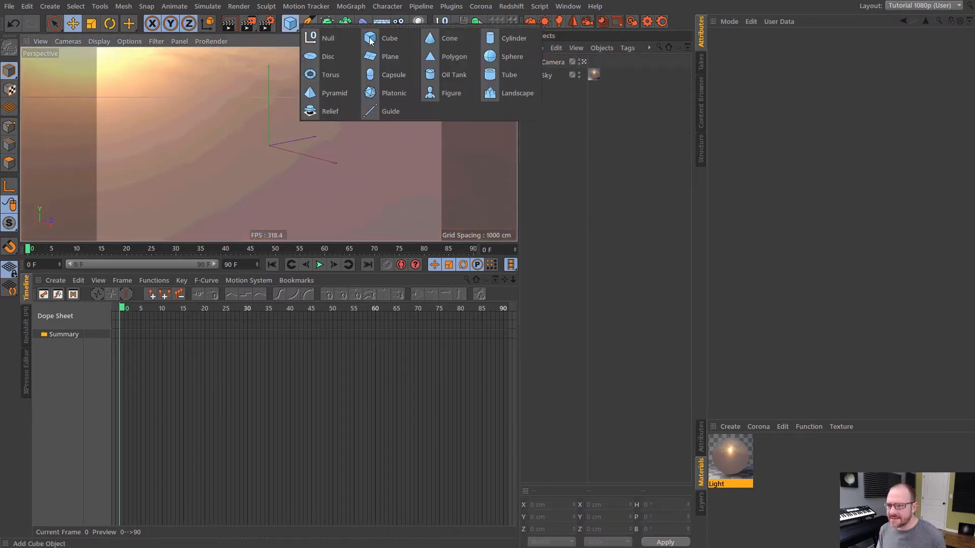
left_click(523, 56)
scroll(310, 142, "up", 6)
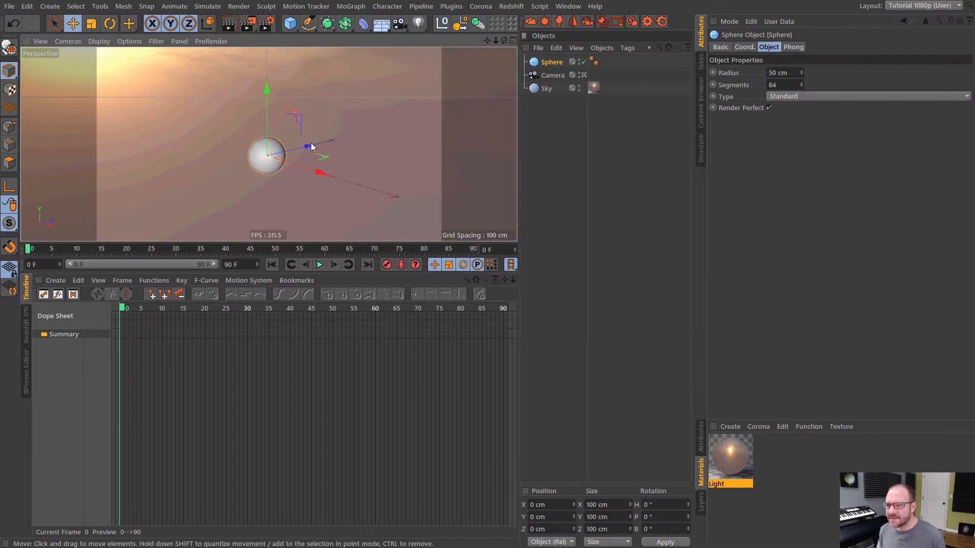
left_click(96, 40)
left_click(122, 60)
middle_click_drag(238, 137, 273, 133, "alt")
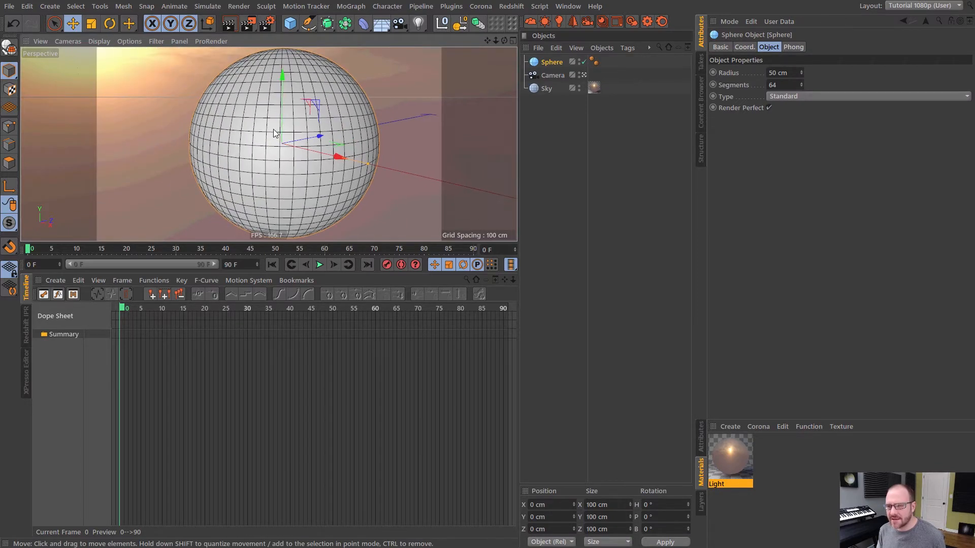
scroll(273, 129, "down", 2)
Set the sphere's type to Hexahedron with 32 segments and a radius of 25 cm.
left_click(788, 97)
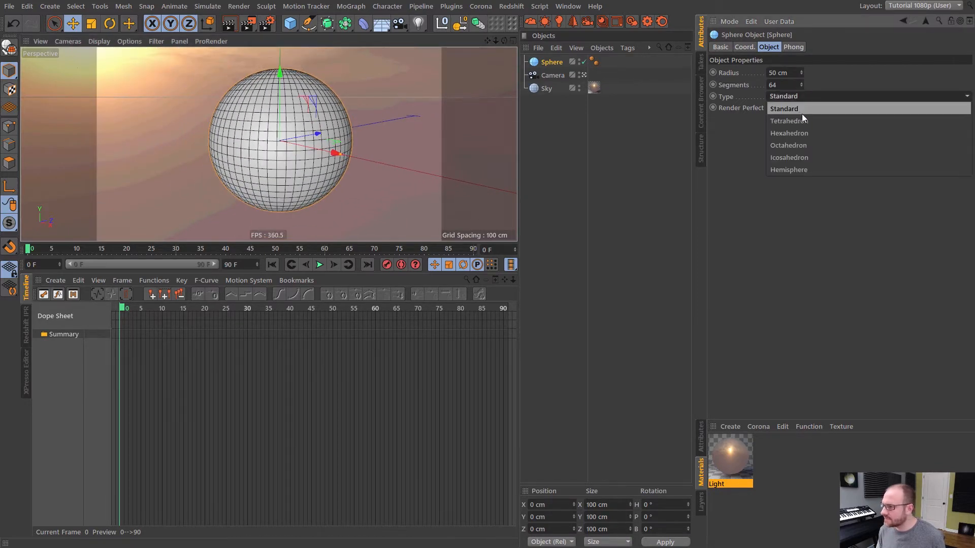
left_click(797, 131)
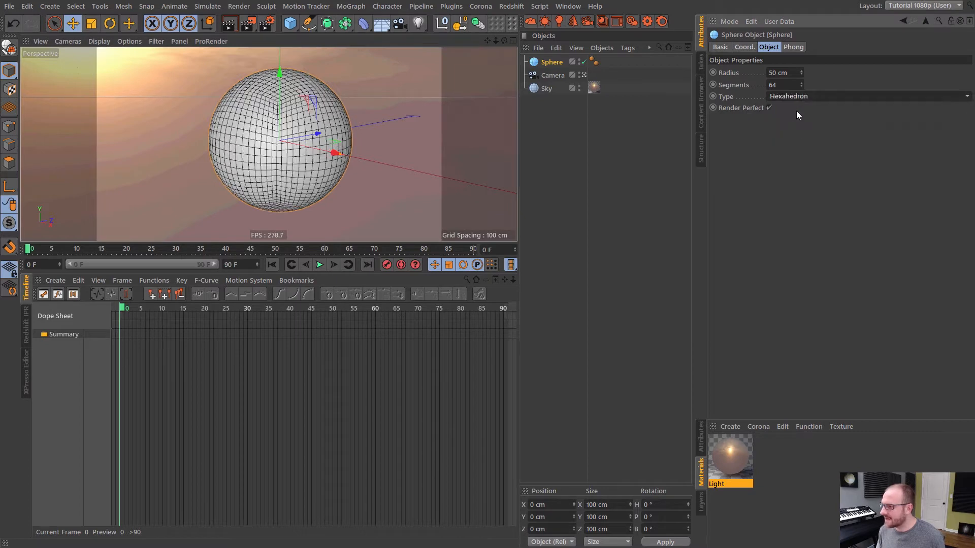
left_click(794, 85)
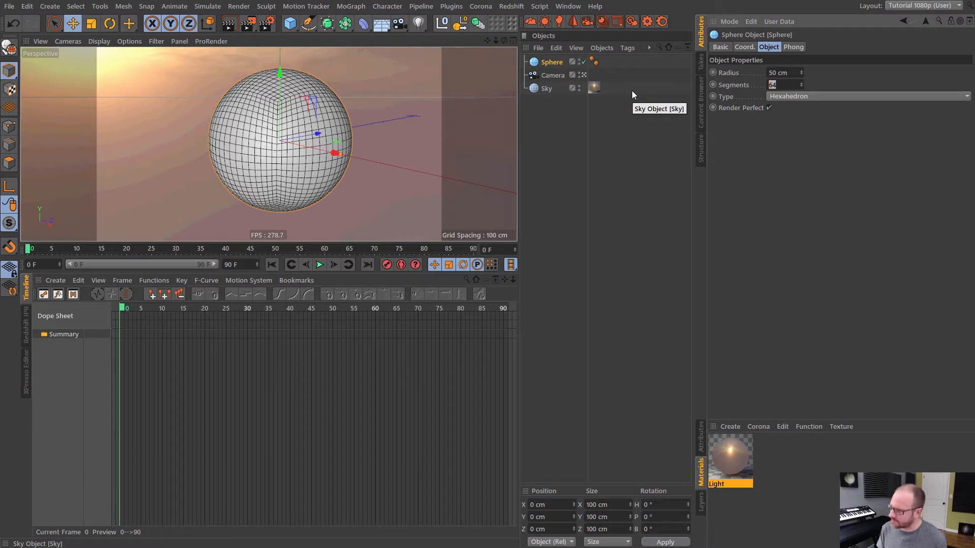
type("32")
key("Return")
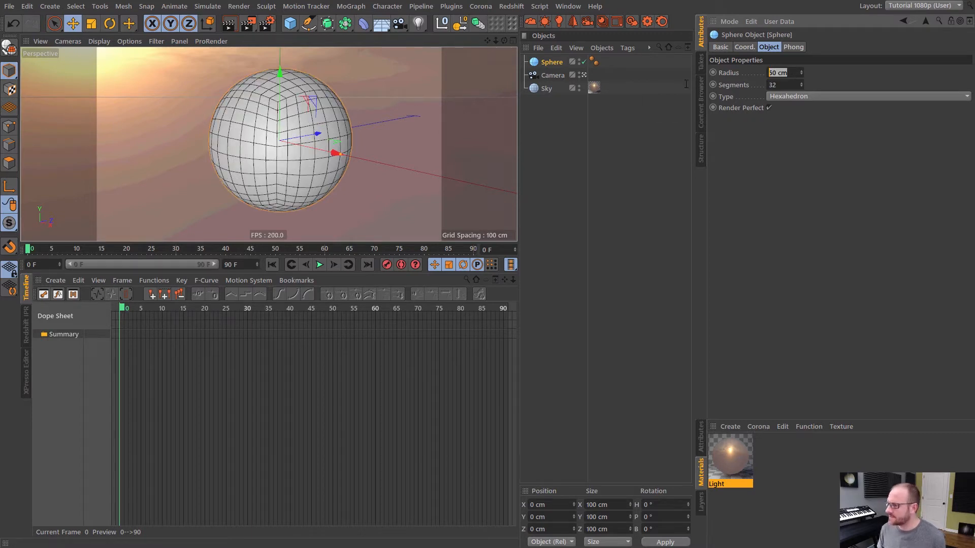
type("25")
key("Return")
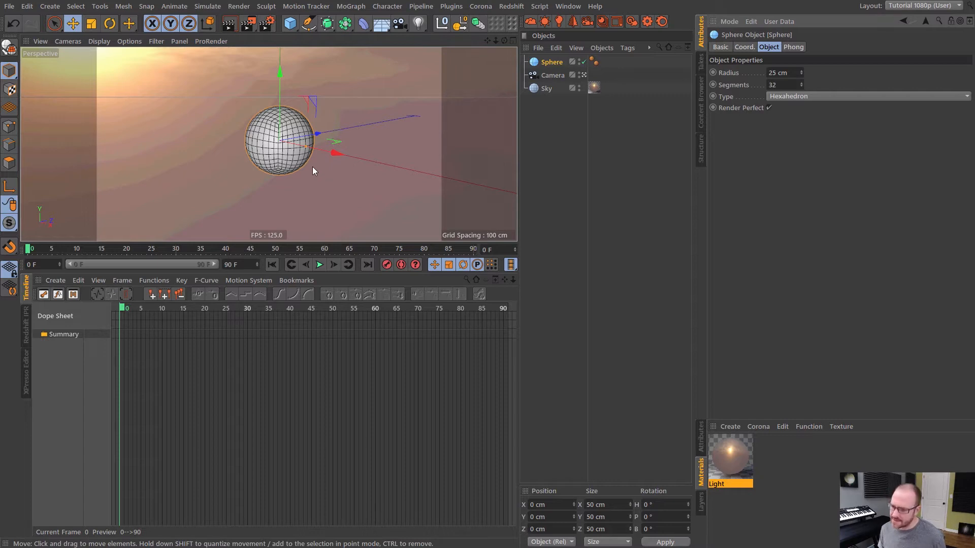
middle_click_drag(279, 155, 274, 160, "alt")
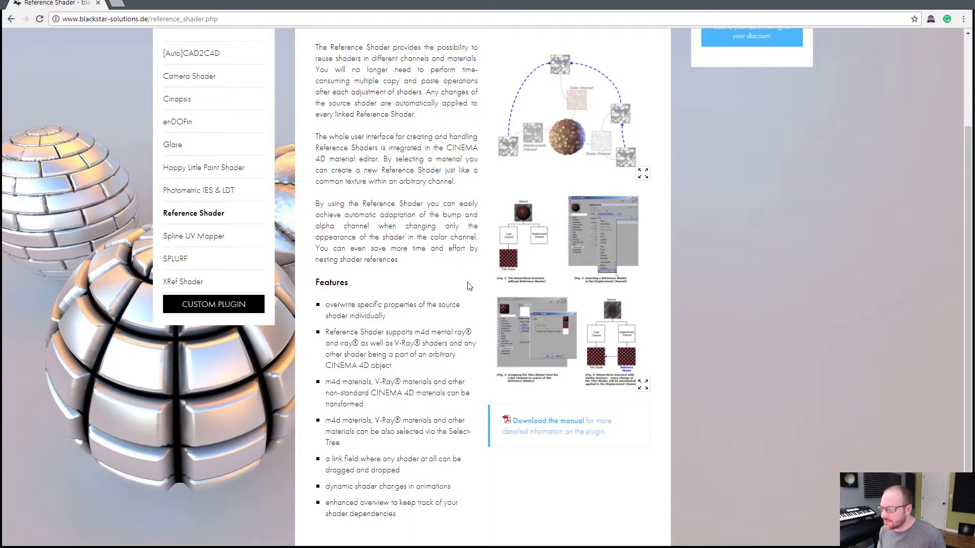
Review the Reference Shader plugin page on blackstar-solutions.de in the browser, including its two enlarged diagram images.
scroll(966, 184, "up", 2)
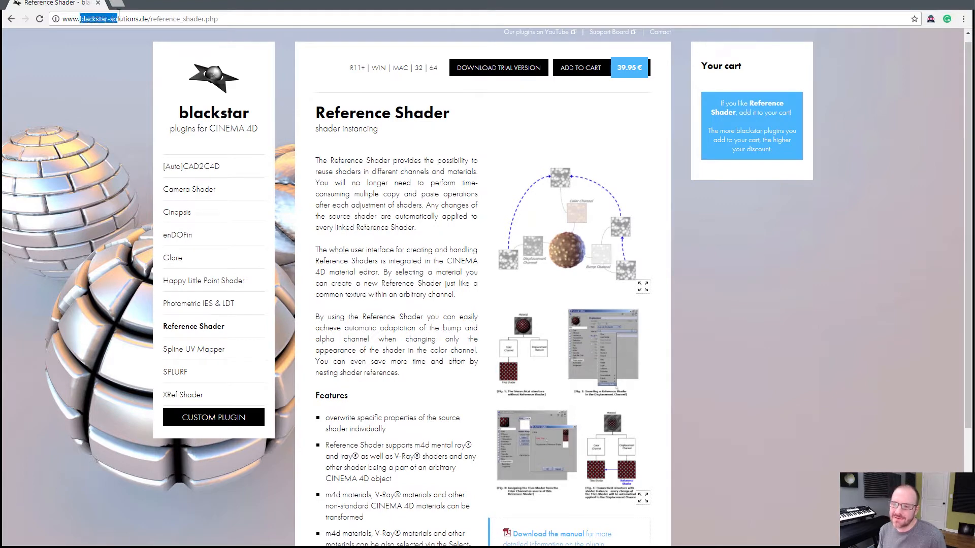
left_click(568, 250)
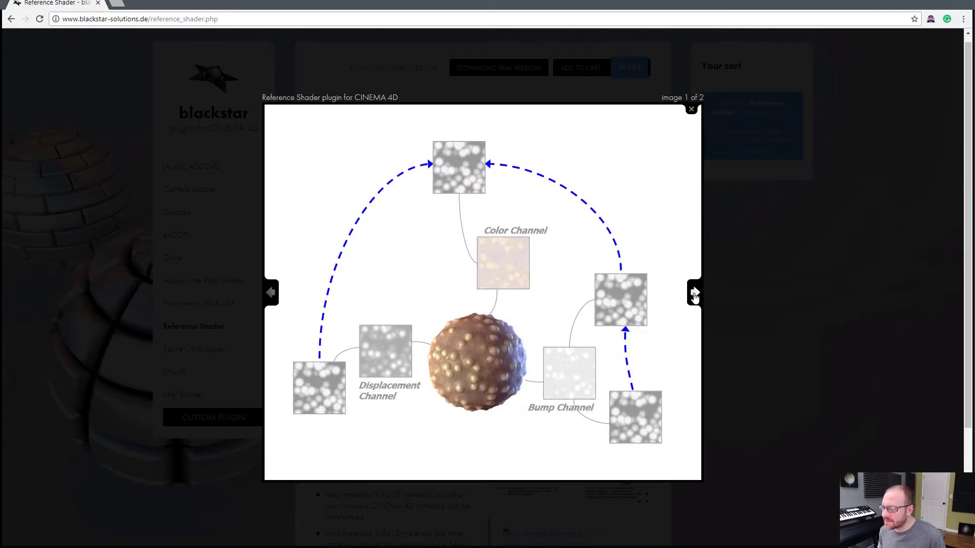
left_click(695, 294)
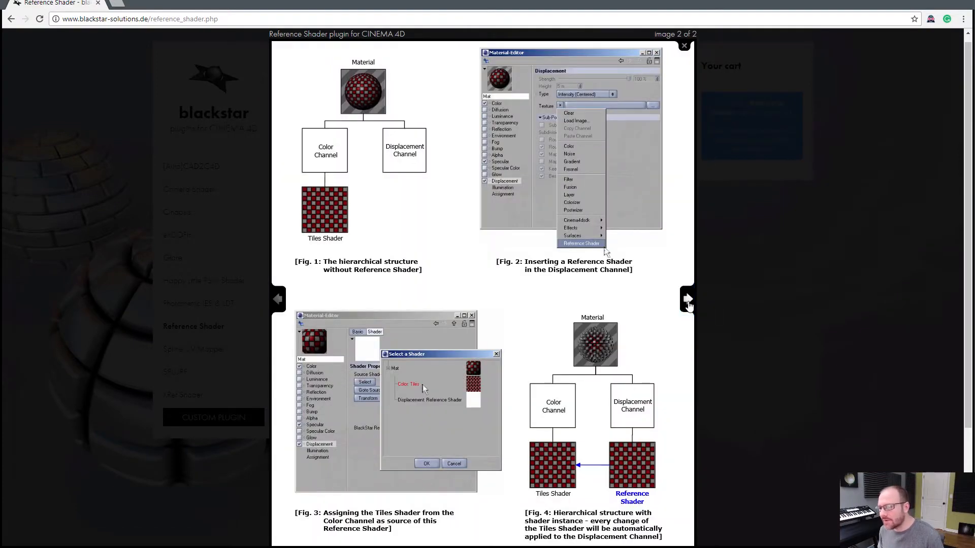
left_click(688, 300)
left_click(695, 293)
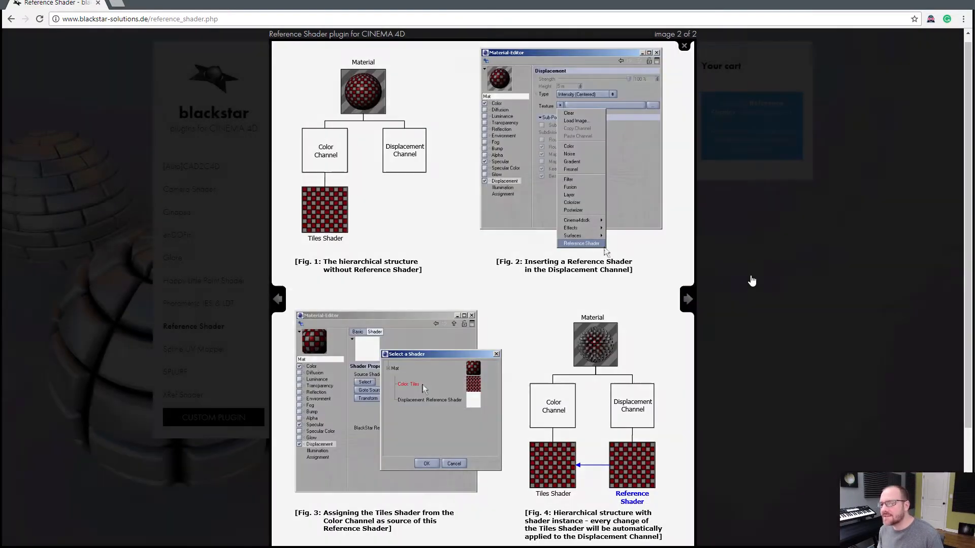
left_click(751, 279)
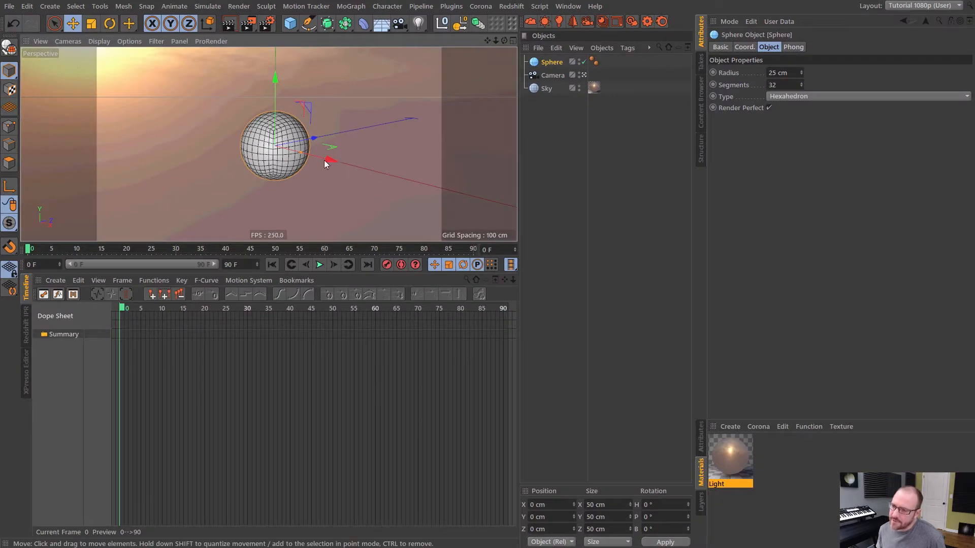
Back in Cinema 4D, make the sphere editable and flatten it along Y to about 14.3 cm high.
scroll(282, 151, "up", 3)
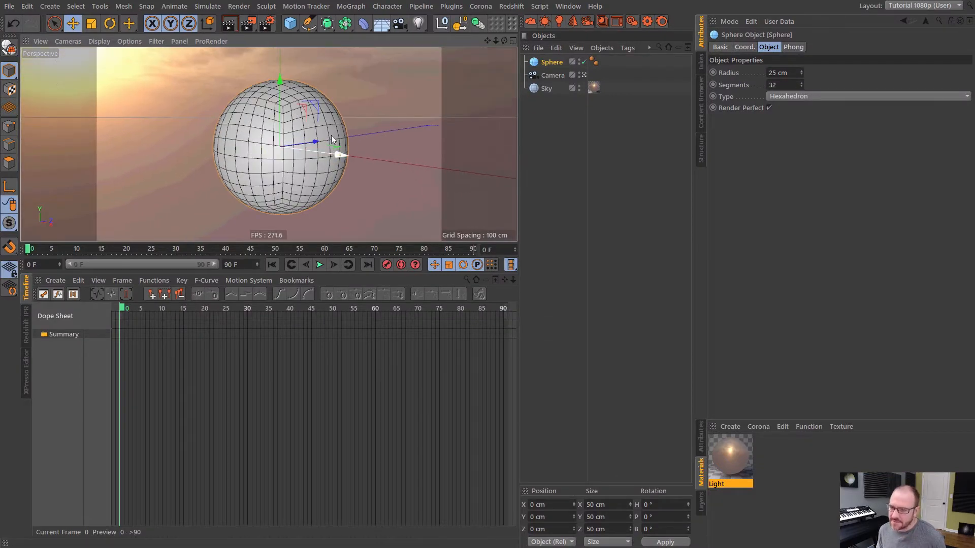
left_click(568, 123)
left_click(552, 62)
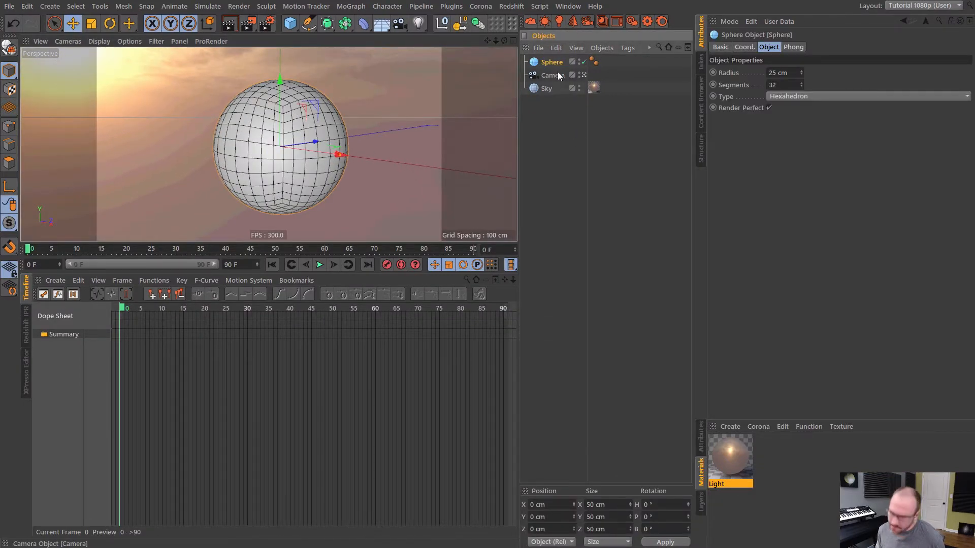
key("c")
left_click(91, 23)
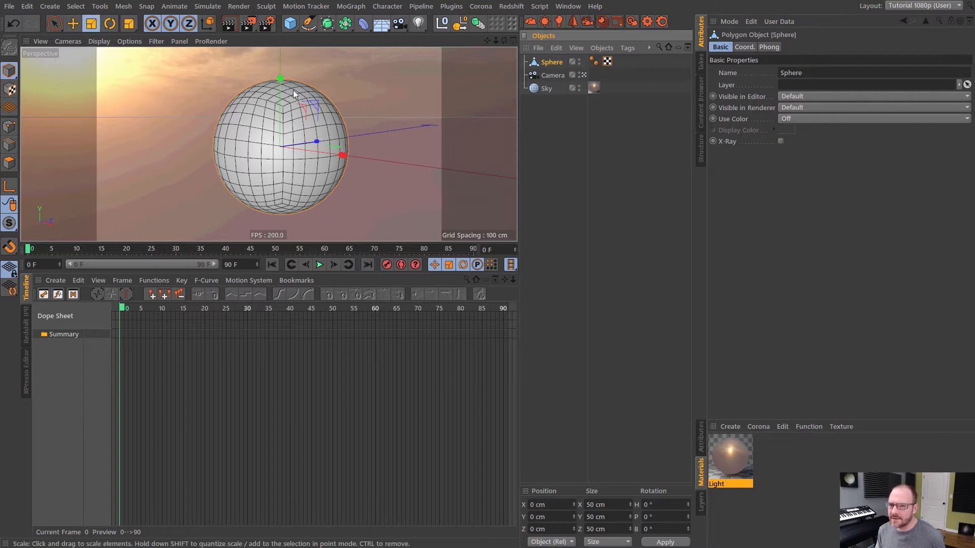
left_click_drag(280, 81, 249, 144)
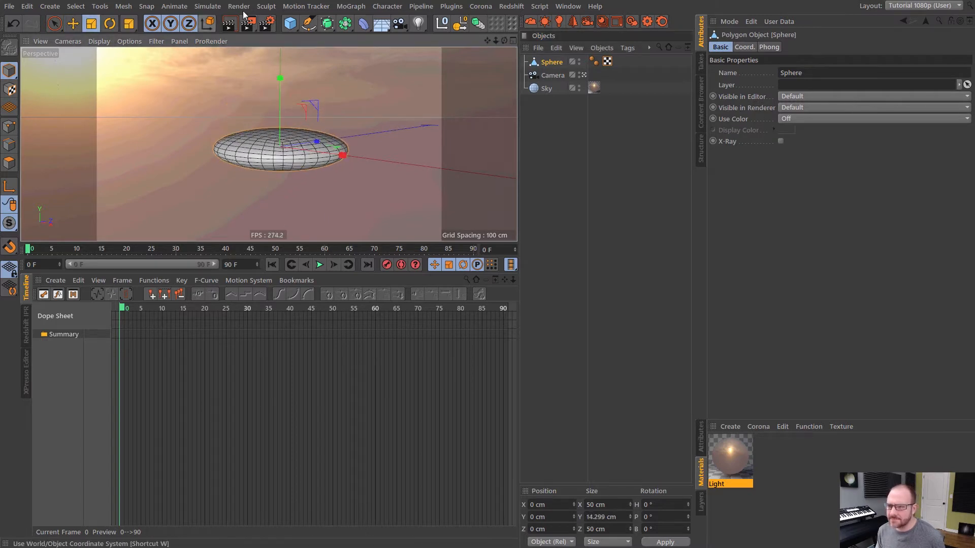
Activate the Grab sculpting brush, enlarge it to size 176 and display its settings with more room.
left_click(207, 6)
mouse_move(283, 76)
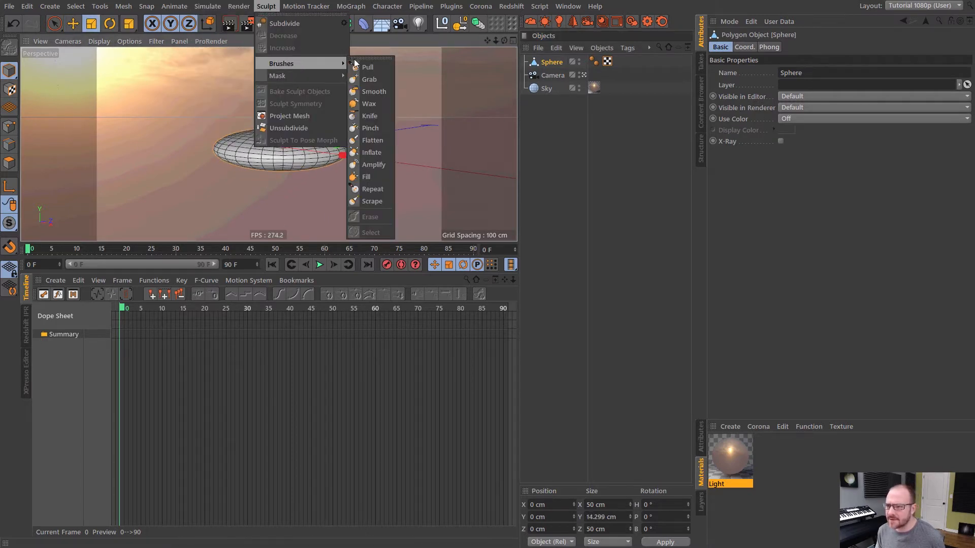
left_click(370, 64)
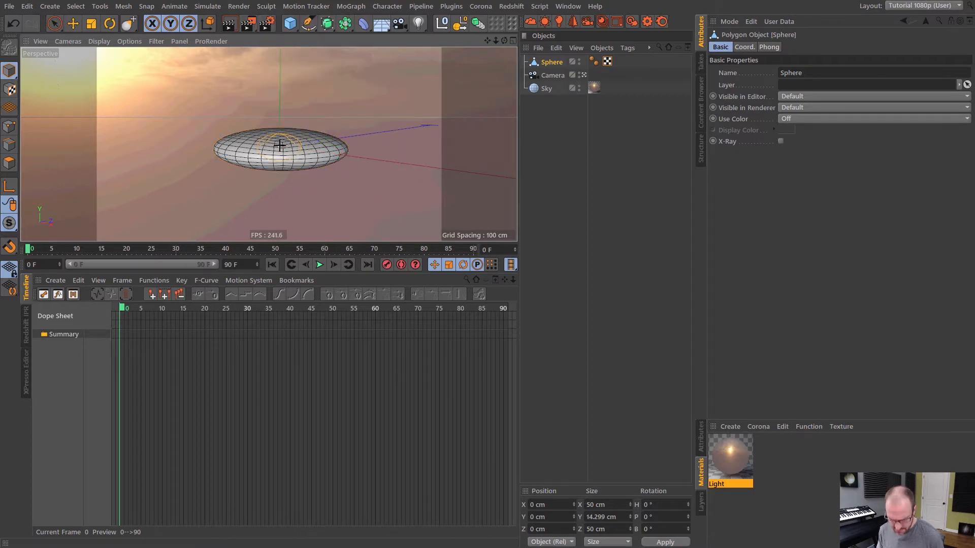
middle_click_drag(306, 153, 307, 152)
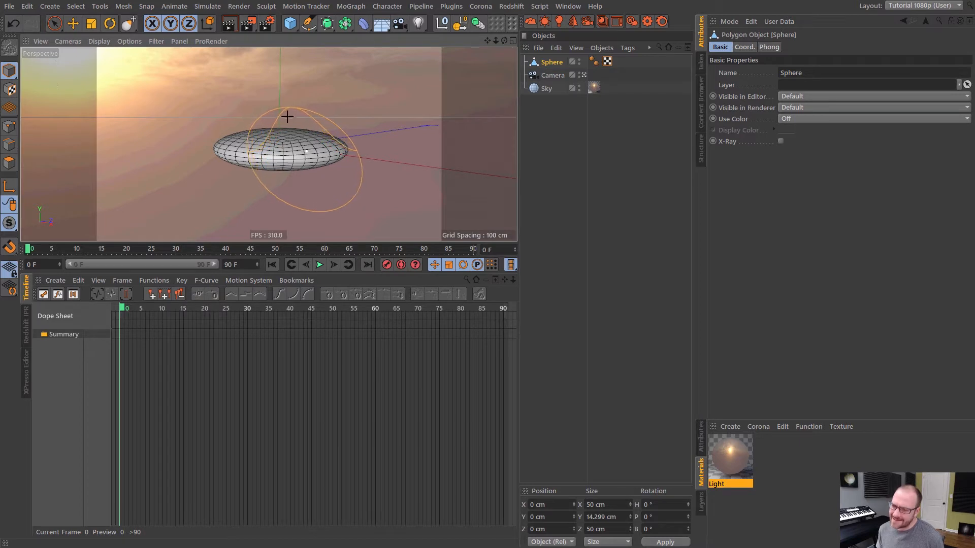
left_click_drag(245, 151, 405, 91, "alt")
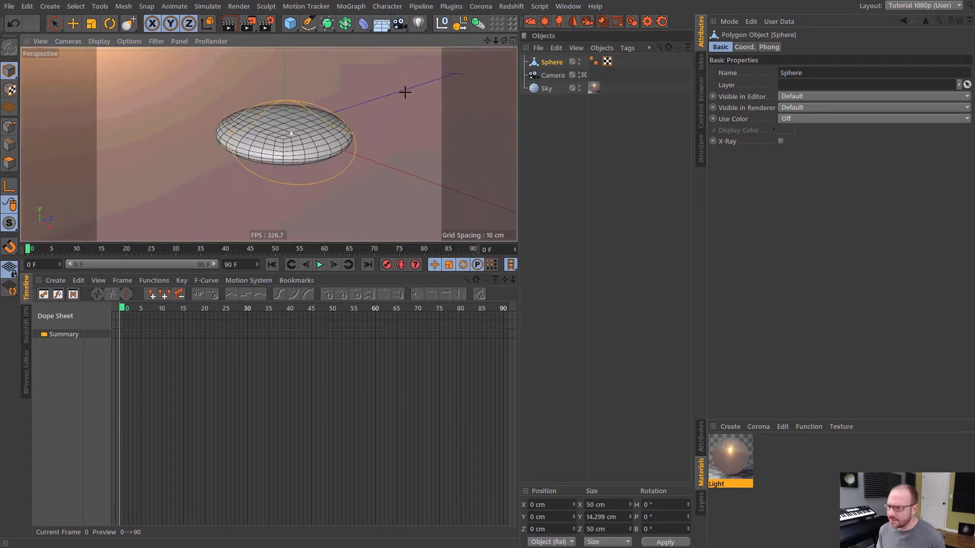
left_click(703, 434)
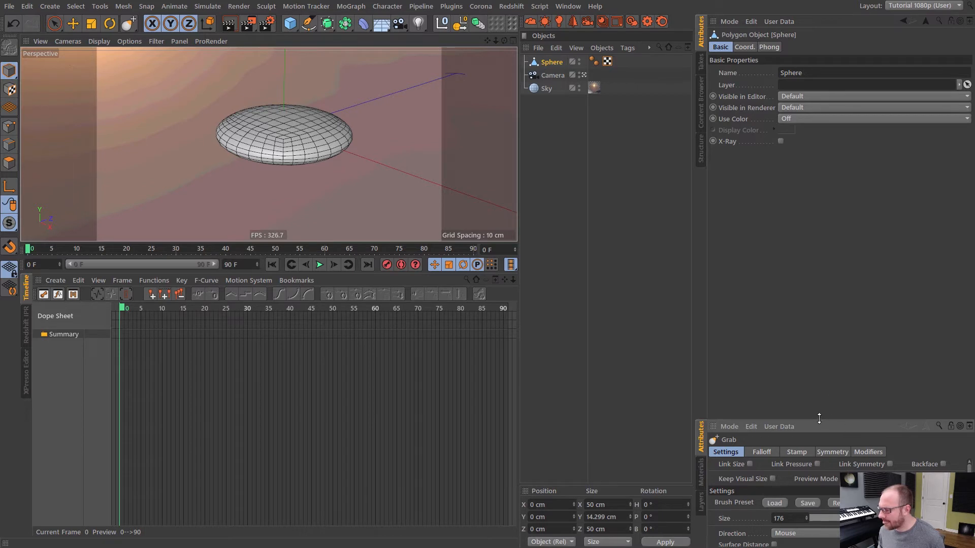
left_click_drag(819, 418, 823, 359)
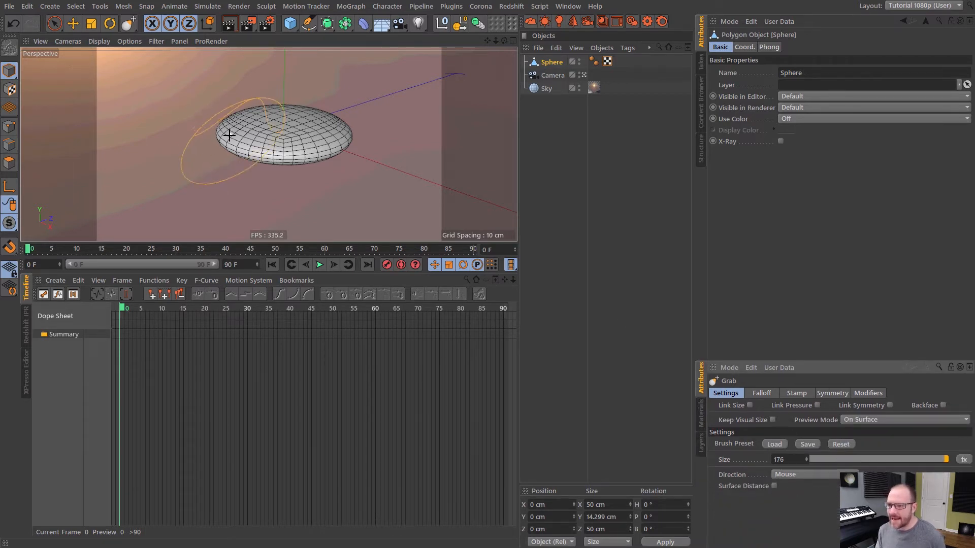
Push in the edges of the flattened sphere with the Grab brush to give it an uneven outline.
left_click_drag(228, 135, 259, 138)
mouse_move(328, 161)
left_mouse_down("alt")
mouse_move(344, 159)
mouse_move(316, 132)
left_mouse_up("alt")
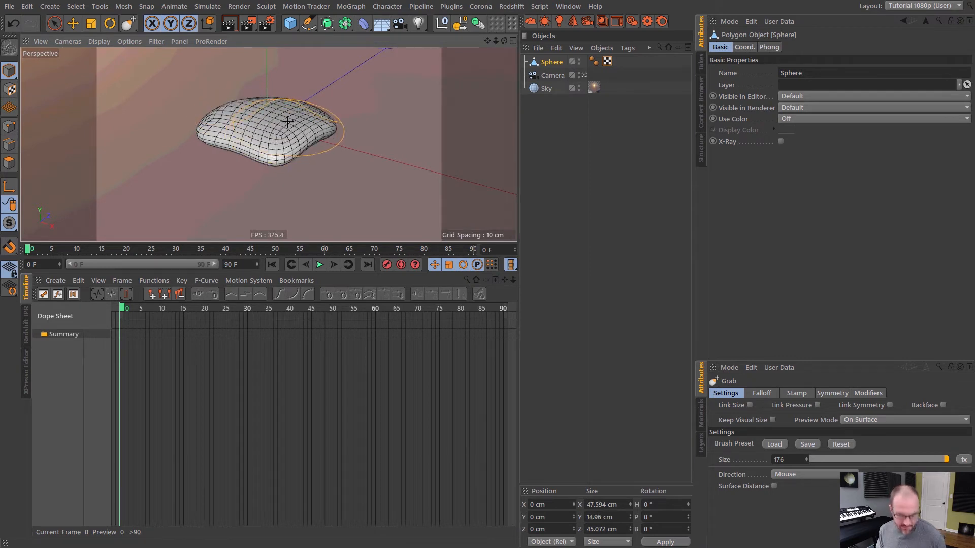
mouse_move(287, 122)
left_mouse_down("alt")
mouse_move(305, 130)
mouse_move(233, 151)
mouse_move(282, 129)
left_mouse_up("alt")
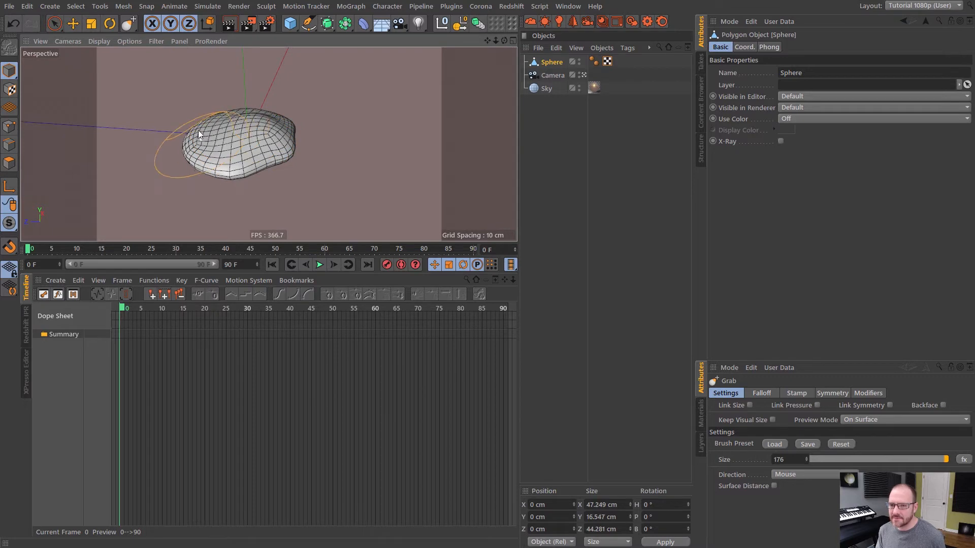
Set the Grab brush size to 250 and reshape the mesh from several sides into an irregular pebble, about 38 × 16 × 43 cm.
double_click(789, 459)
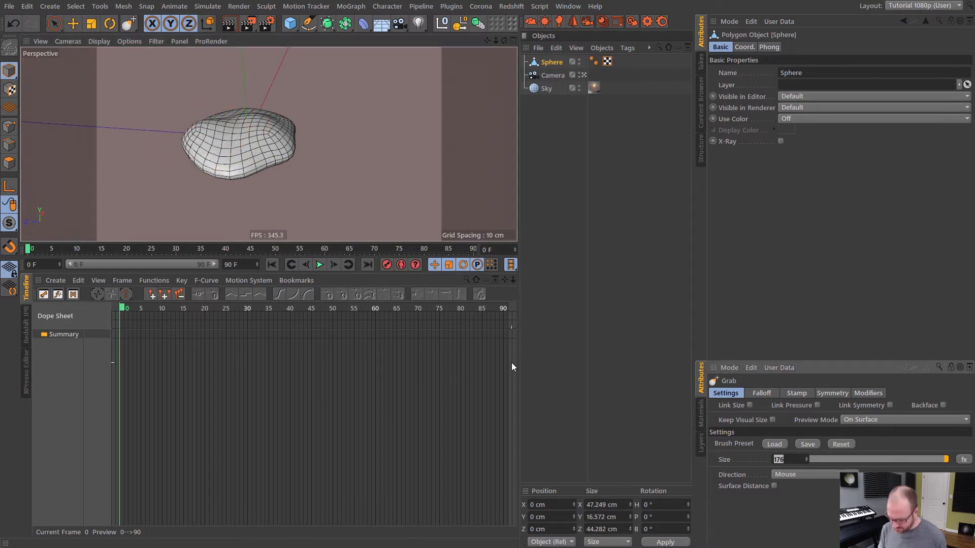
left_click_drag(231, 148, 339, 140)
left_click_drag(271, 108, 276, 118)
mouse_move(284, 140)
left_mouse_down("alt")
mouse_move(350, 155)
mouse_move(322, 135)
mouse_move(375, 126)
left_mouse_up("alt")
left_click_drag(301, 125, 288, 131)
mouse_move(285, 135)
left_mouse_down("alt")
mouse_move(382, 163)
mouse_move(405, 207)
left_mouse_up("alt")
left_click_drag(256, 158, 247, 134)
mouse_move(248, 131)
left_mouse_down("alt")
mouse_move(259, 98)
mouse_move(222, 102)
left_mouse_up("alt")
middle_click_drag(222, 102, 288, 96, "alt")
mouse_move(301, 121)
left_mouse_down()
mouse_move(295, 134)
mouse_move(425, 206)
mouse_move(512, 112)
left_mouse_up()
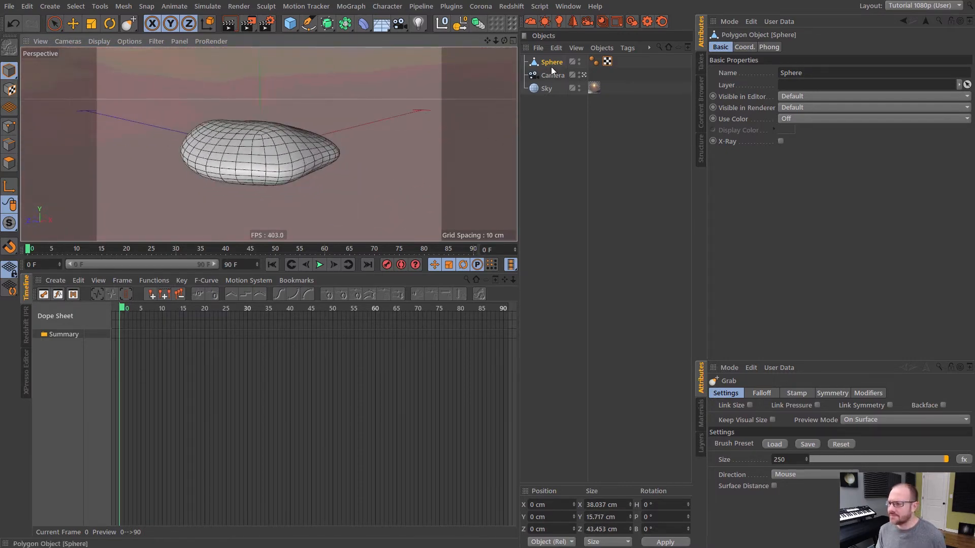
Duplicate the sculpted pebble and move the copy to 70 cm along the Z axis.
left_click_drag(552, 66, 561, 79, "ctrl")
key("e")
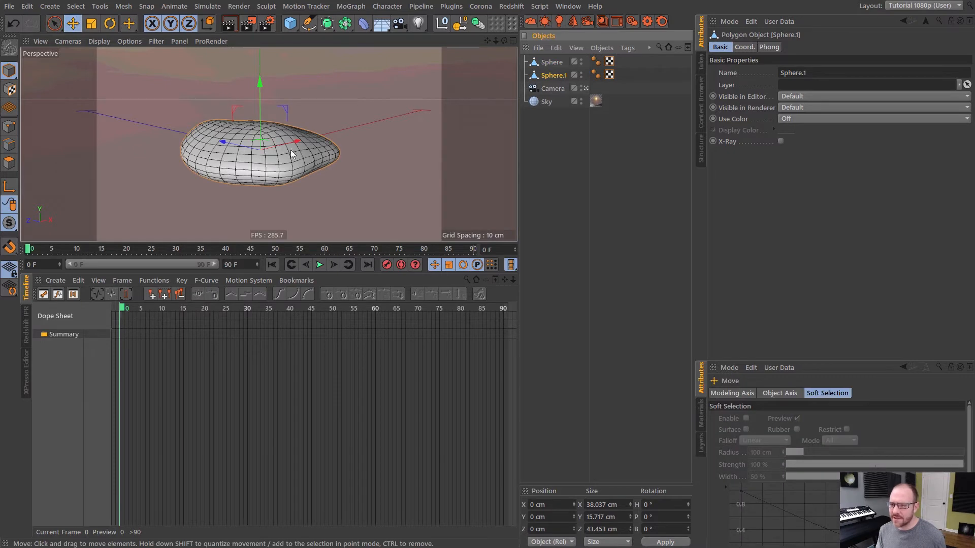
left_click_drag(293, 154, 359, 126)
key("ctrl+z")
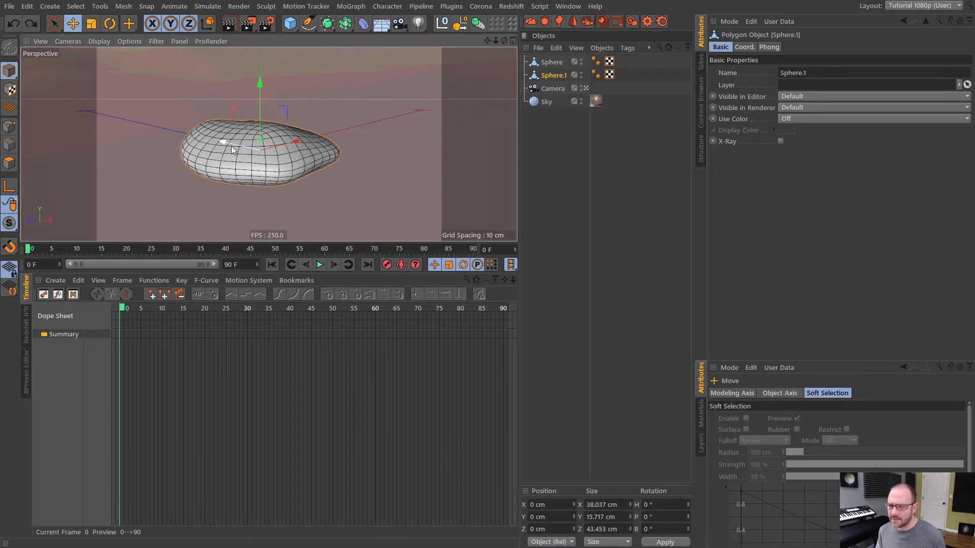
left_click_drag(230, 145, 282, 136)
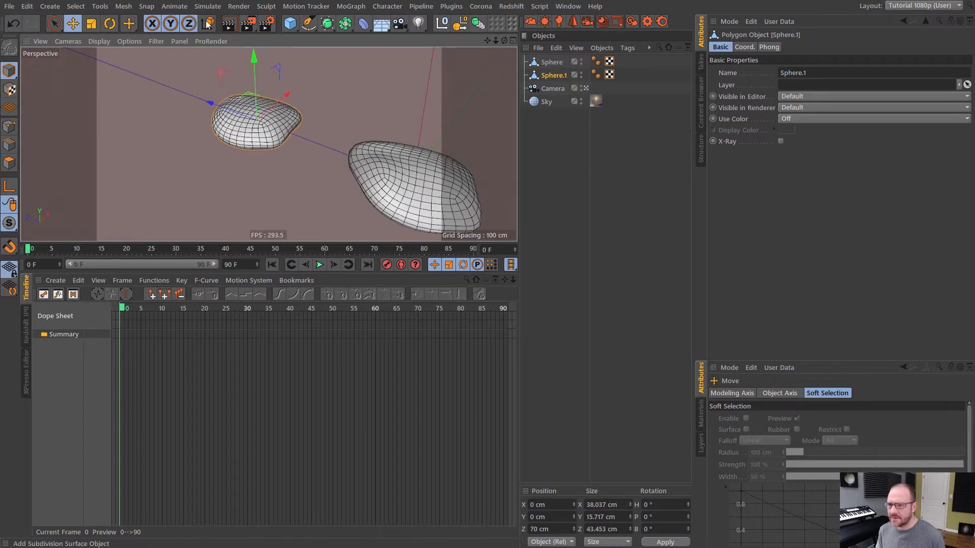
Reshape the second pebble with the Grab sculpting brush into a longer form, about 33 × 14 × 49 cm.
left_click_drag(128, 23, 167, 56)
left_click(167, 57)
mouse_move(230, 138)
left_mouse_down()
mouse_move(278, 120)
mouse_move(242, 118)
mouse_move(303, 121)
mouse_move(93, 108)
left_mouse_up()
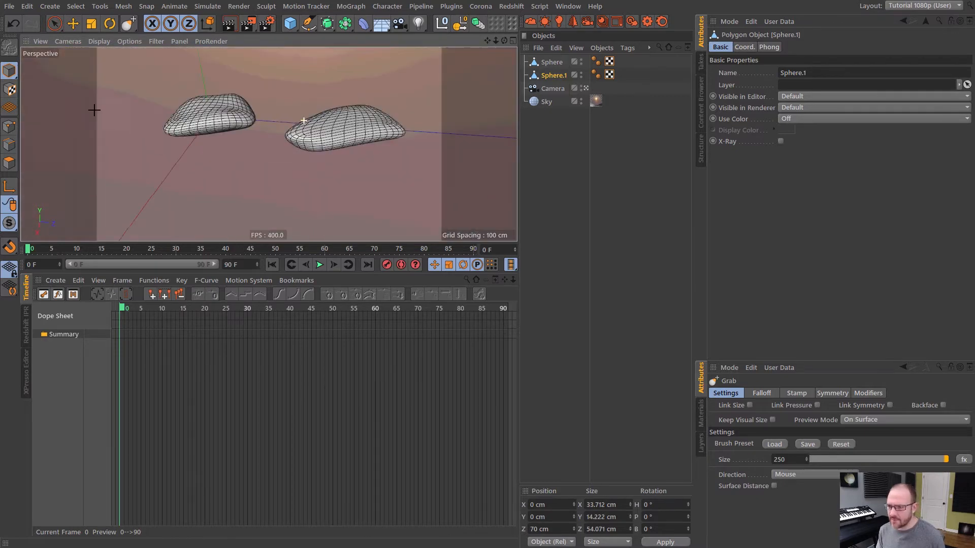
mouse_move(391, 138)
left_mouse_down()
mouse_move(391, 126)
mouse_move(370, 121)
mouse_move(439, 191)
mouse_move(419, 151)
mouse_move(427, 148)
mouse_move(347, 174)
left_mouse_up()
Duplicate the second pebble and move the new copy to -60 cm along the Z axis.
left_click_drag(557, 76, 556, 82, "ctrl")
left_click(76, 23)
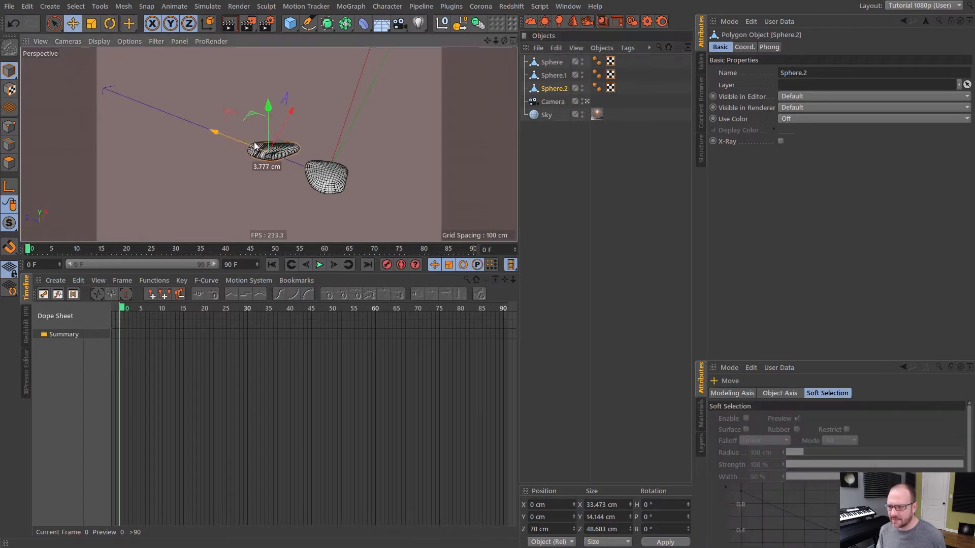
left_click_drag(229, 139, 347, 189, "shift")
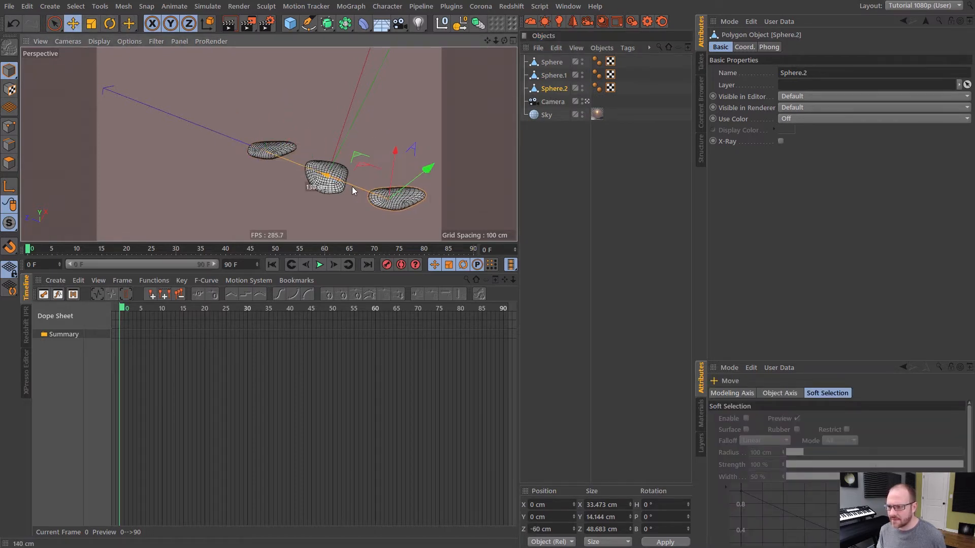
Reshape the third pebble with the Grab brush into a more compact form, about 29 × 14 × 30 cm.
left_click_drag(127, 22, 159, 55)
middle_click_drag(399, 205, 320, 165, "alt")
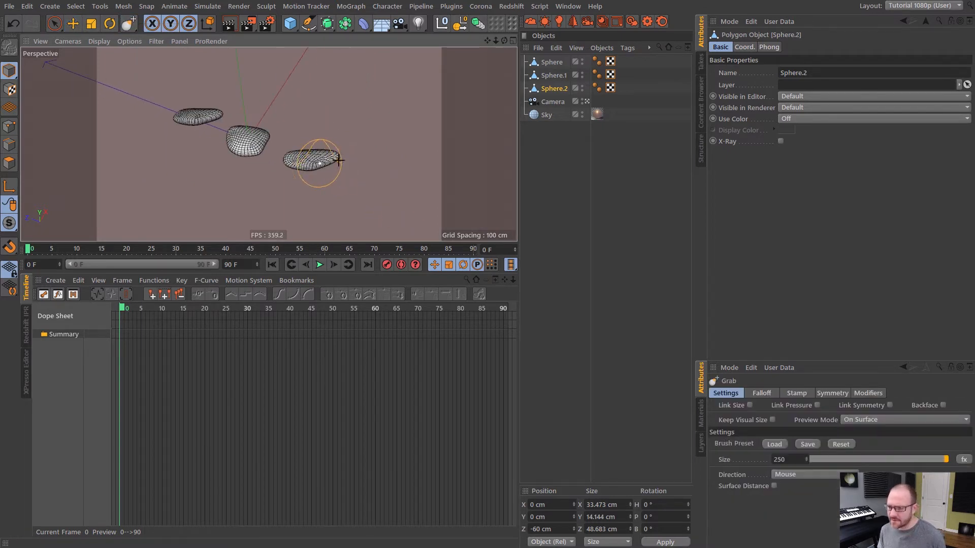
scroll(340, 161, "up", 4)
mouse_move(352, 151)
left_mouse_down()
mouse_move(310, 155)
mouse_move(280, 190)
left_mouse_up()
mouse_move(280, 156)
left_mouse_down()
mouse_move(294, 139)
mouse_move(265, 116)
mouse_move(299, 156)
mouse_move(290, 159)
mouse_move(297, 170)
mouse_move(282, 175)
left_mouse_up()
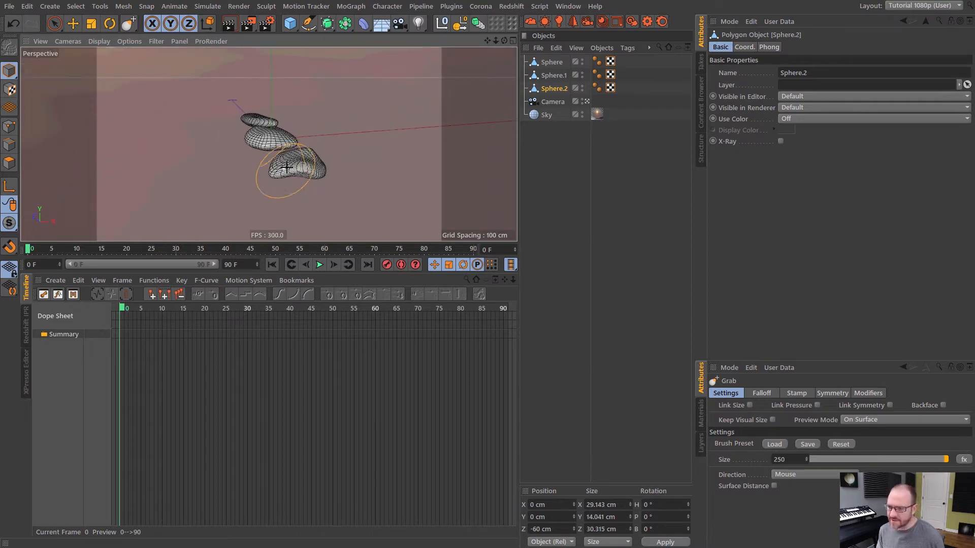
right_click_drag(282, 174, 310, 161, "alt")
left_click_drag(313, 162, 382, 215, "alt")
right_click_drag(382, 215, 261, 146, "alt")
left_click_drag(261, 146, 322, 120, "alt")
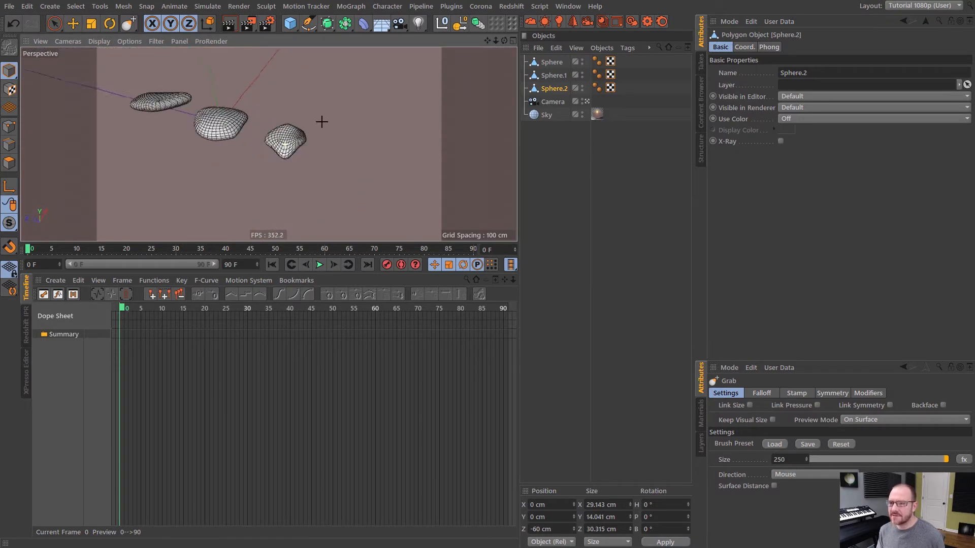
Switch the viewport display to smooth shading without wireframe lines and deselect the third pebble.
left_click(99, 41)
left_click(105, 59)
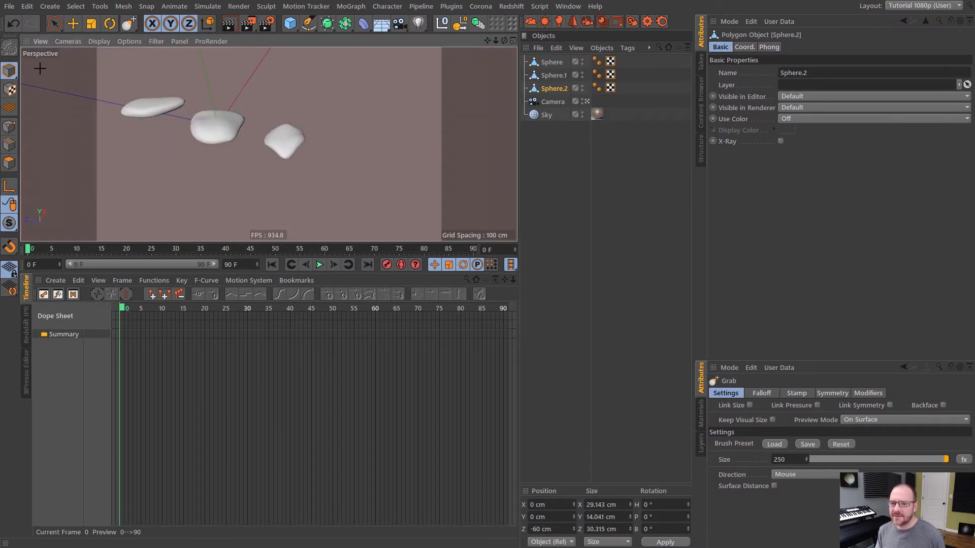
left_click(610, 200)
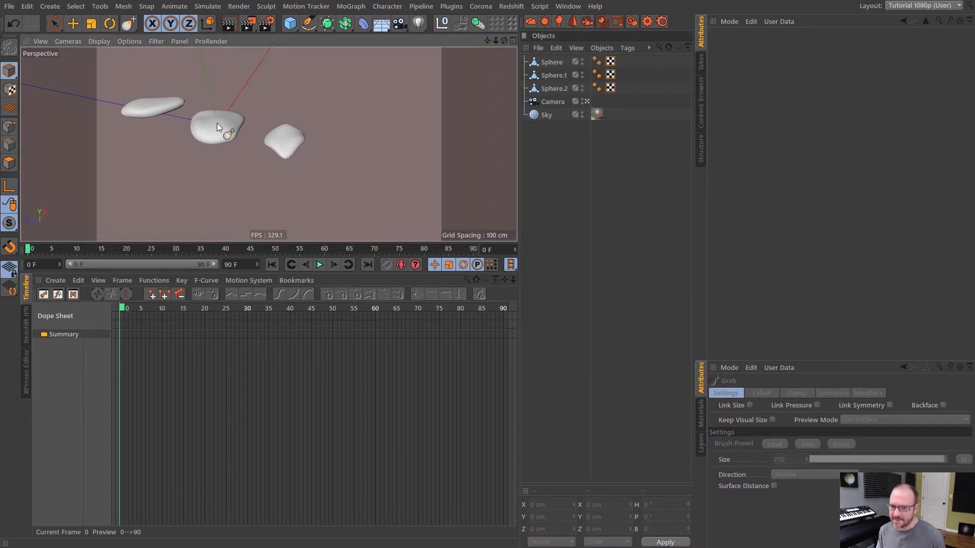
middle_click_drag(217, 122, 250, 126, "alt")
mouse_move(250, 126)
left_mouse_down("alt")
mouse_move(238, 157)
mouse_move(255, 109)
mouse_move(253, 124)
left_mouse_up("alt")
middle_click_drag(253, 125, 279, 126, "alt")
right_click_drag(279, 127, 349, 130, "alt")
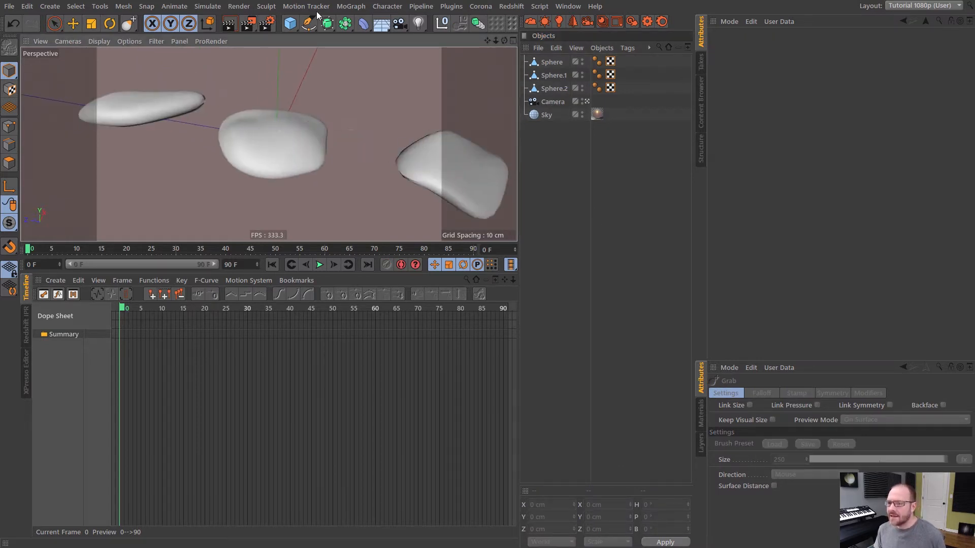
Add a MoGraph Cloner and make all three pebble spheres its children.
left_click(351, 6)
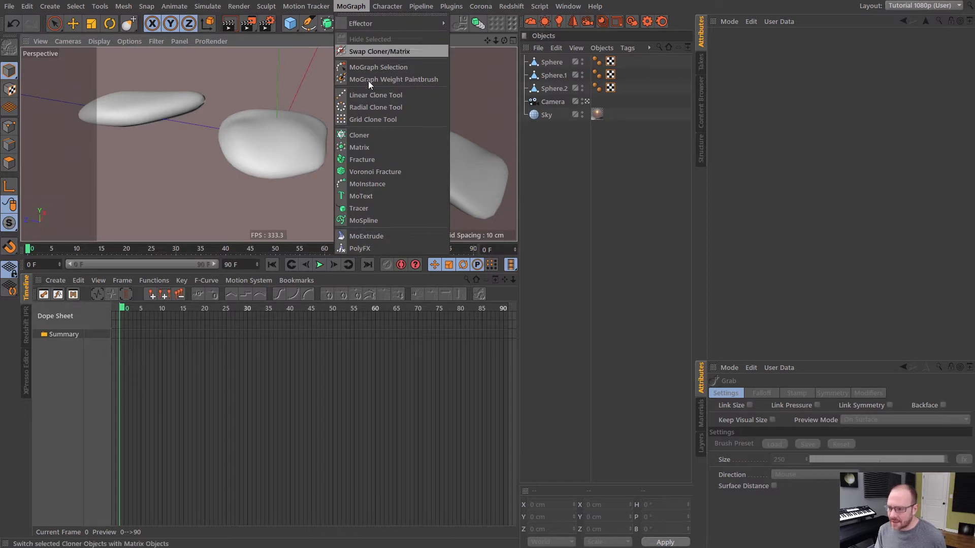
left_click(365, 134)
left_click(552, 75)
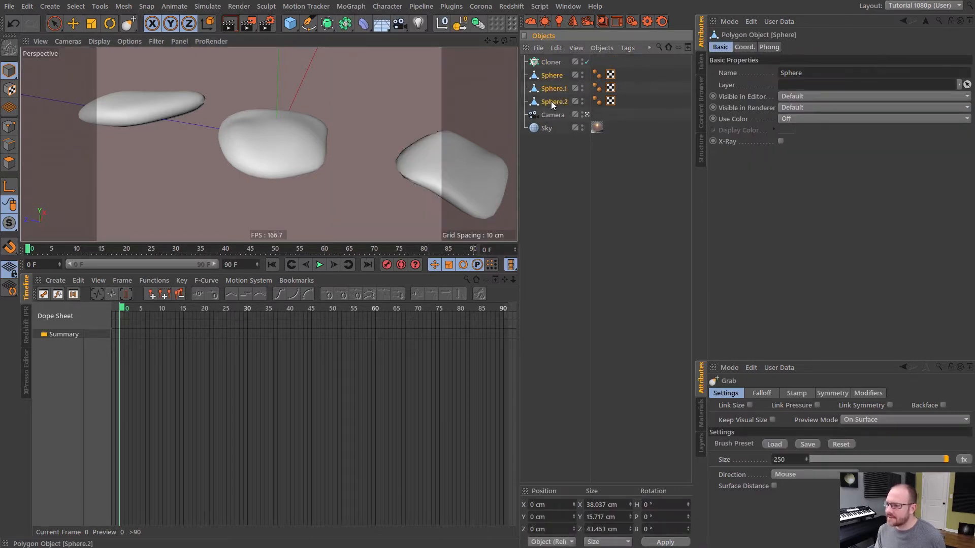
left_click(551, 102, "shift")
left_click_drag(551, 102, 557, 63)
left_click(520, 160)
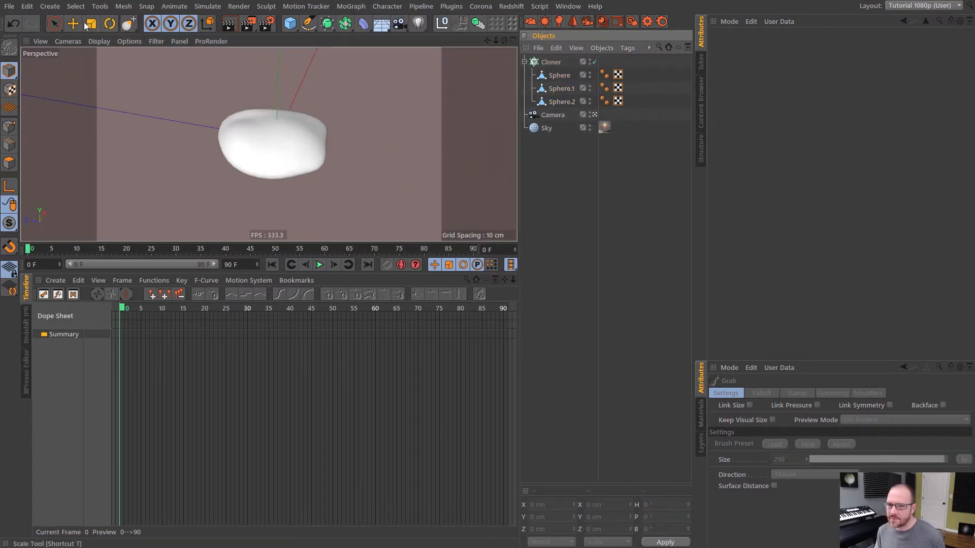
Set the Cloner's Y step to 16 cm, enable Render Instances and raise the count to 16 to form a tall pebble stack.
key("e")
scroll(285, 147, "down", 10)
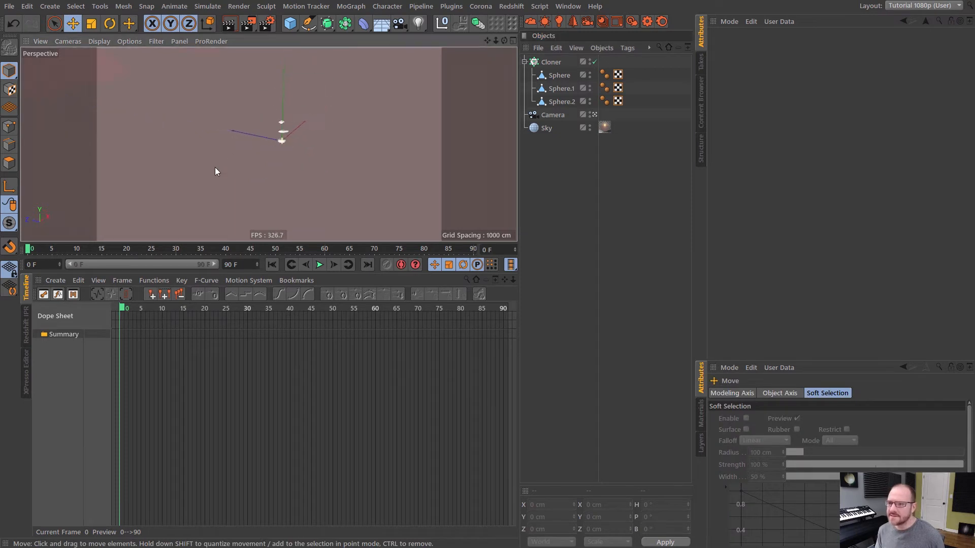
scroll(275, 148, "up", 6)
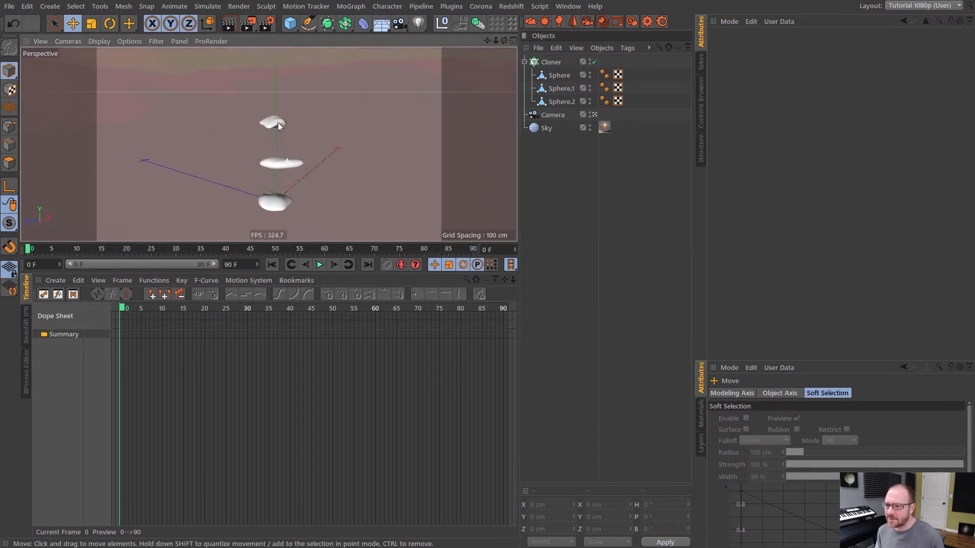
left_click(553, 62)
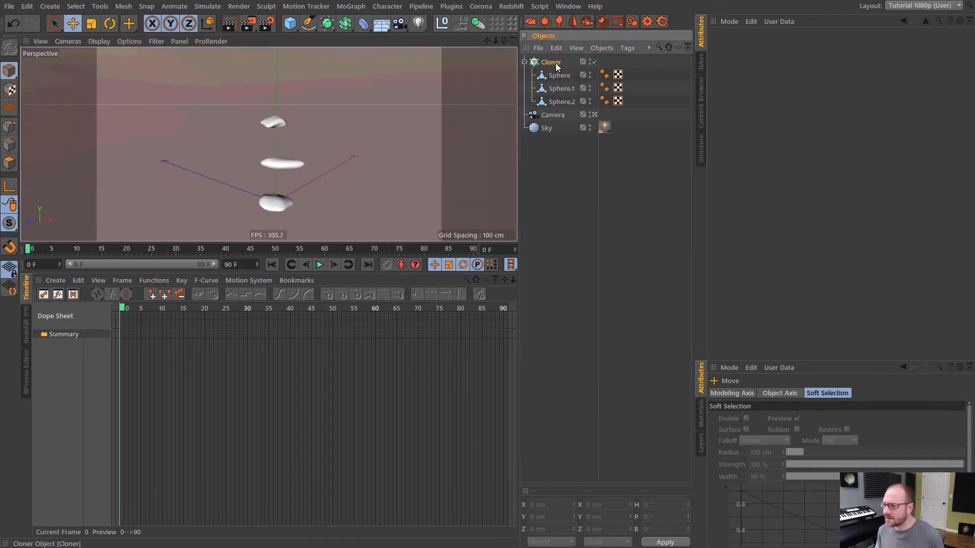
left_click(757, 189)
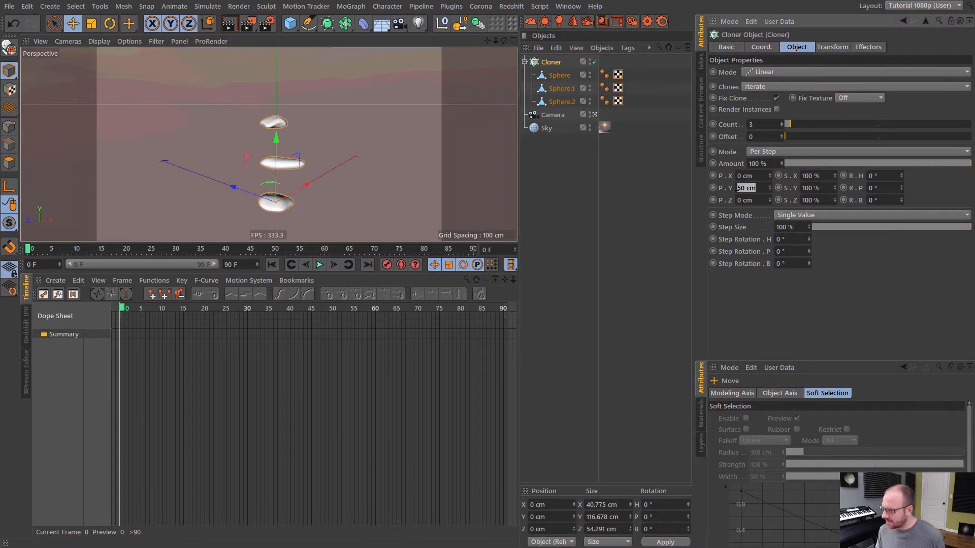
left_click_drag(770, 190, 770, 208)
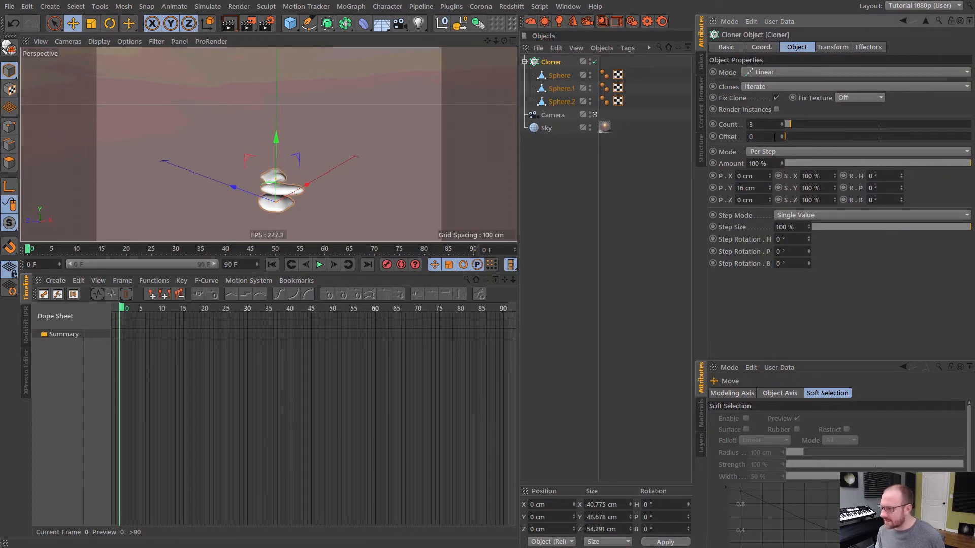
left_click_drag(791, 123, 808, 124)
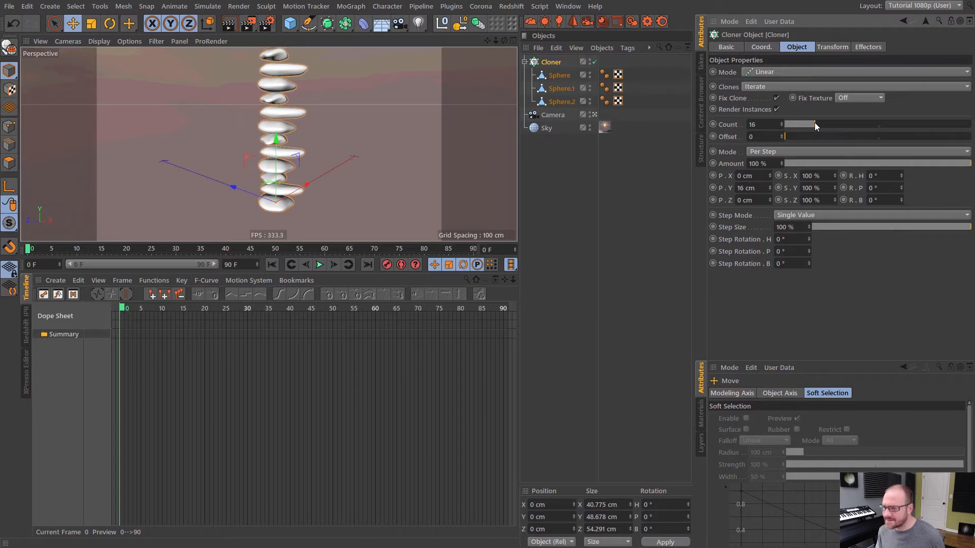
right_click_drag(289, 123, 261, 125, "alt")
left_click_drag(262, 125, 239, 142, "alt")
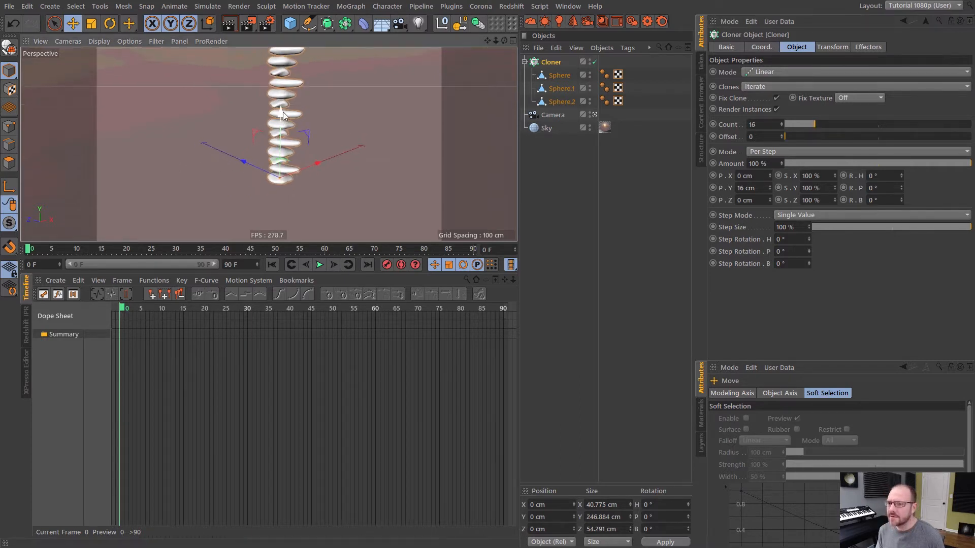
middle_click_drag(274, 132, 248, 157, "alt")
left_click(535, 171)
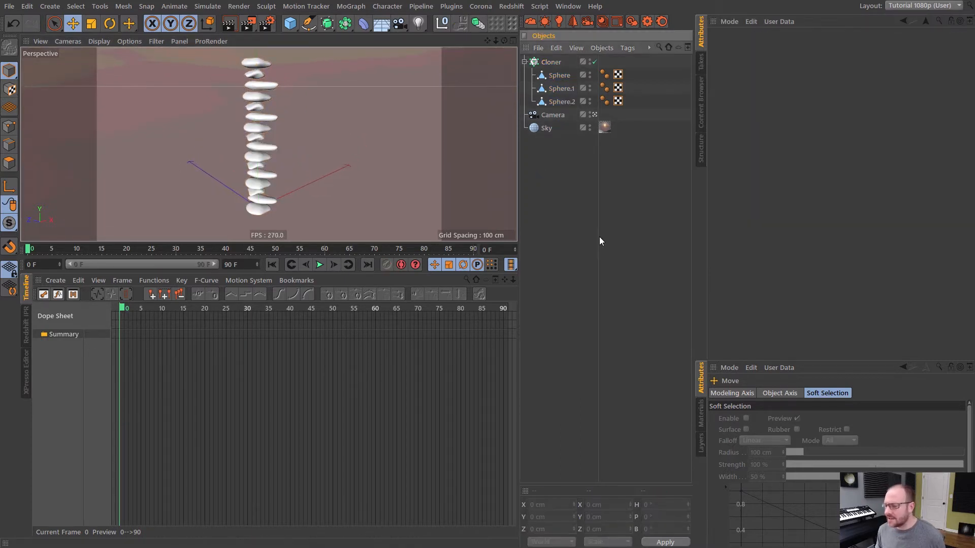
Create a new standard Corona material.
left_click(701, 413)
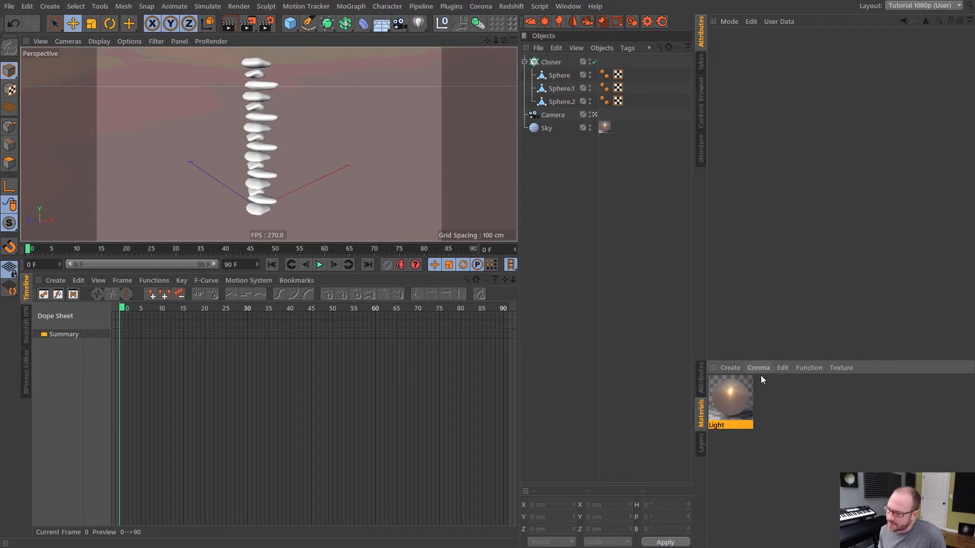
left_click(759, 368)
mouse_move(782, 368)
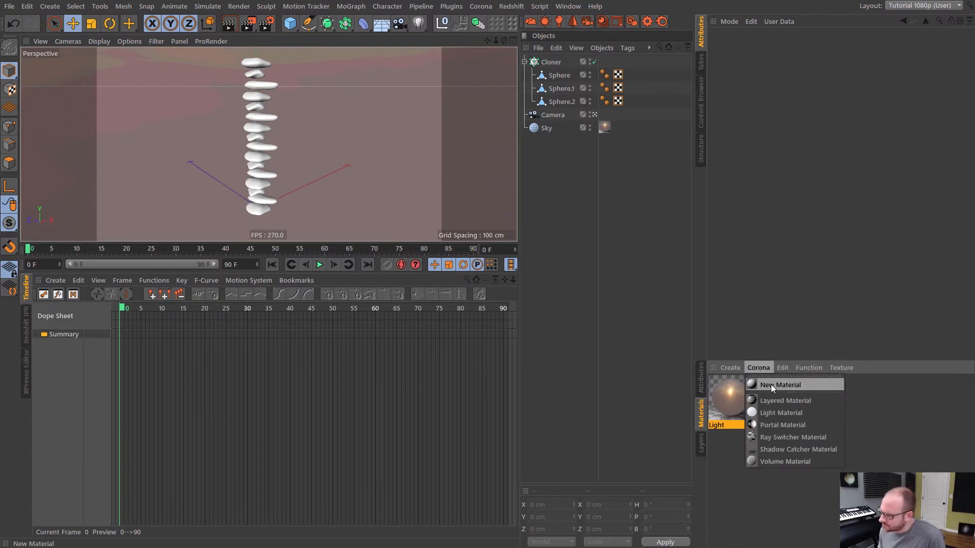
left_click(771, 384)
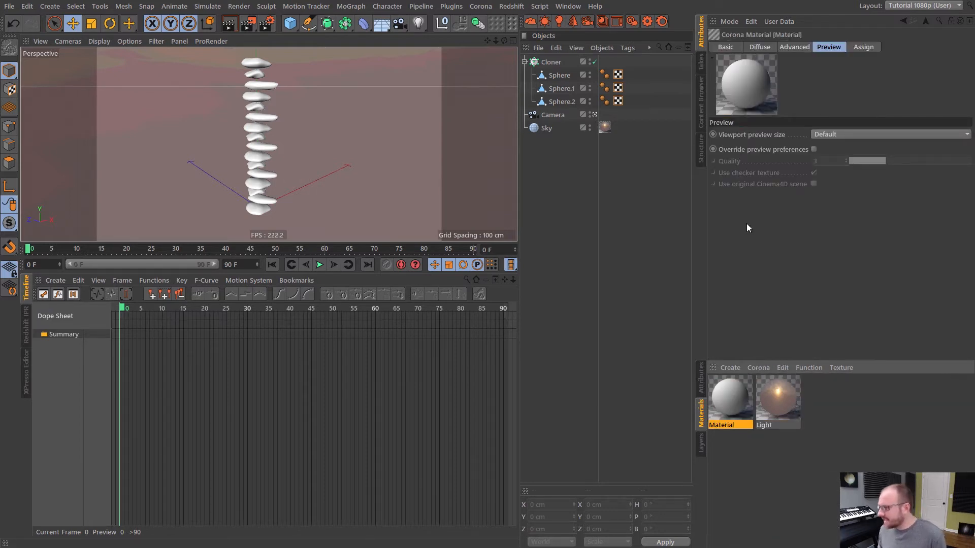
Load the Variation shader into the material's diffuse texture, open its settings and collapse the Shaders section.
left_click(759, 46)
left_click(765, 210)
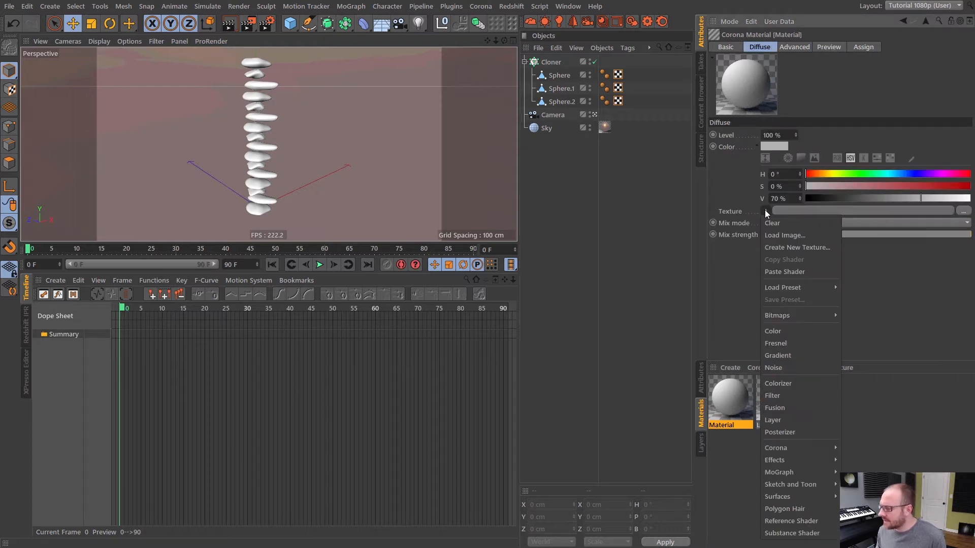
mouse_move(771, 459)
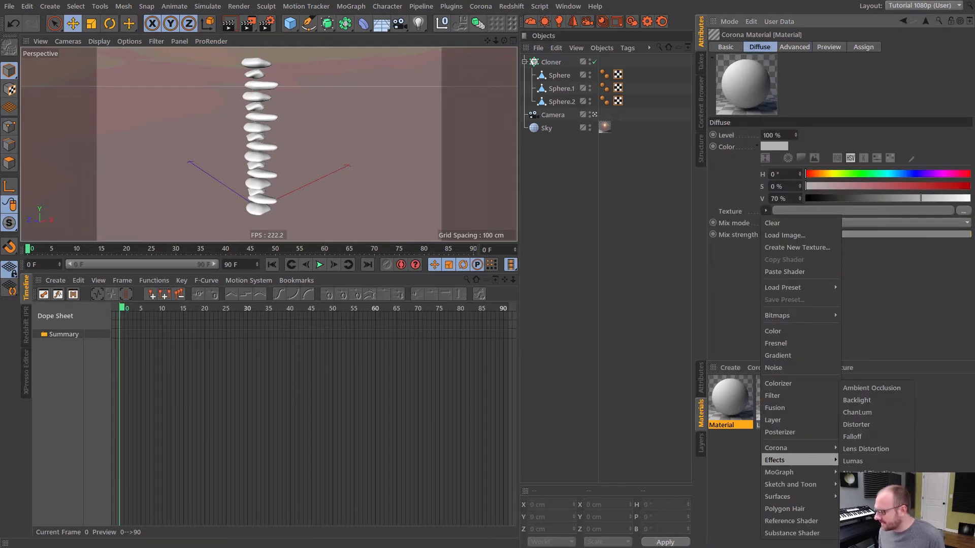
left_click(864, 513)
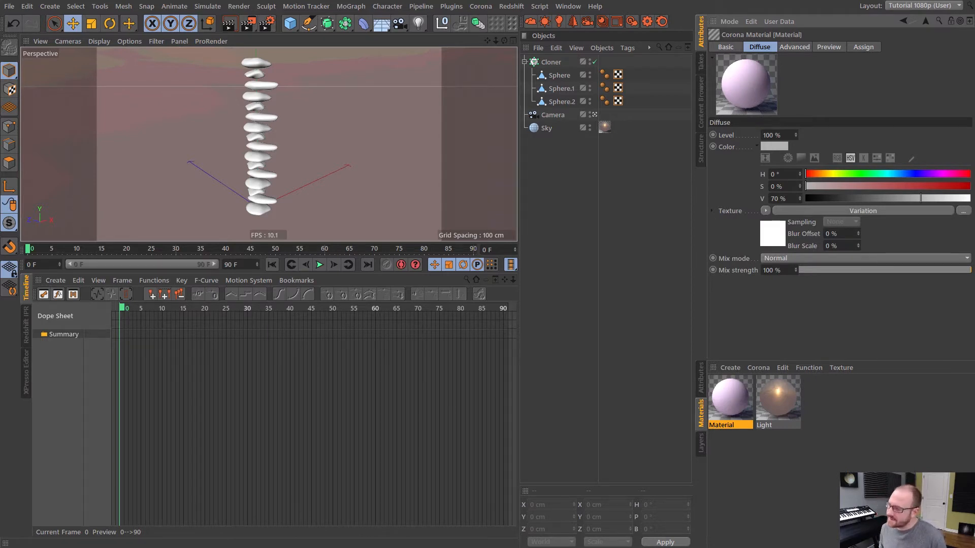
left_click(733, 389)
left_click(780, 243)
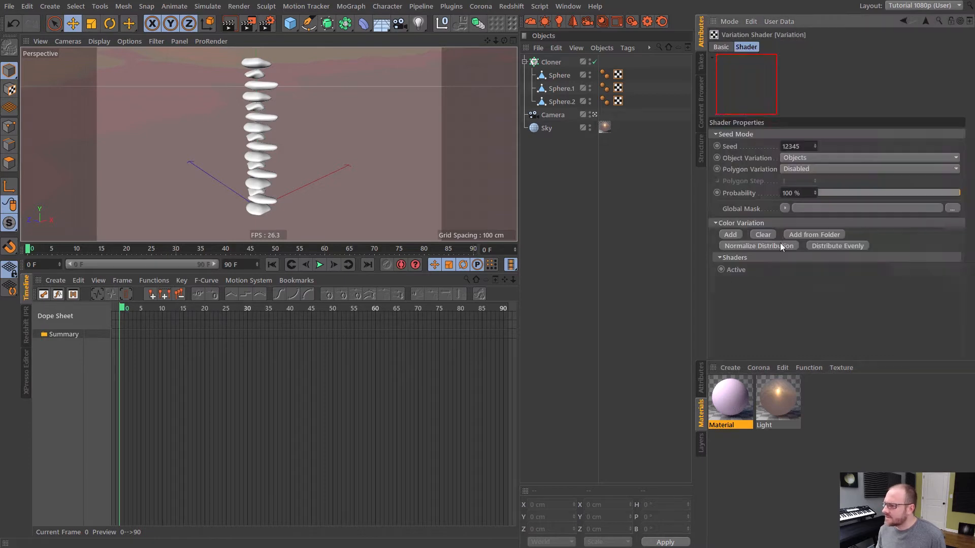
left_click(715, 257)
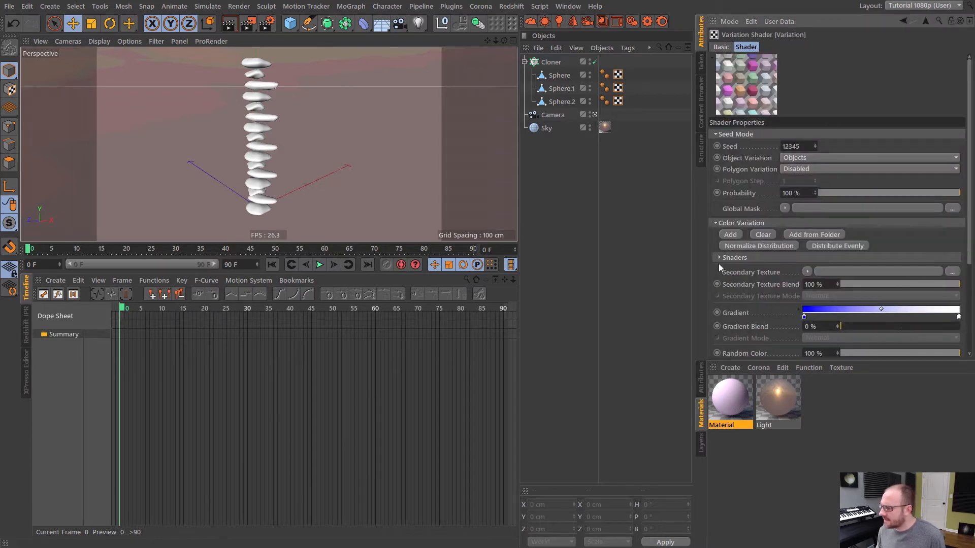
left_click_drag(969, 249, 965, 297)
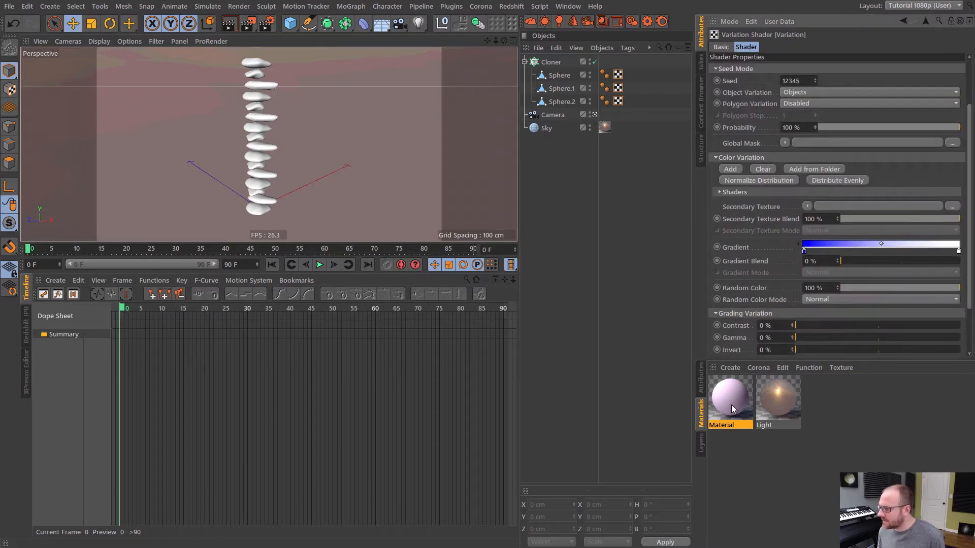
Assign the variation material to the Cloner and start a Corona interactive render of the pebble stack.
left_click_drag(731, 404, 581, 63)
left_click(560, 192)
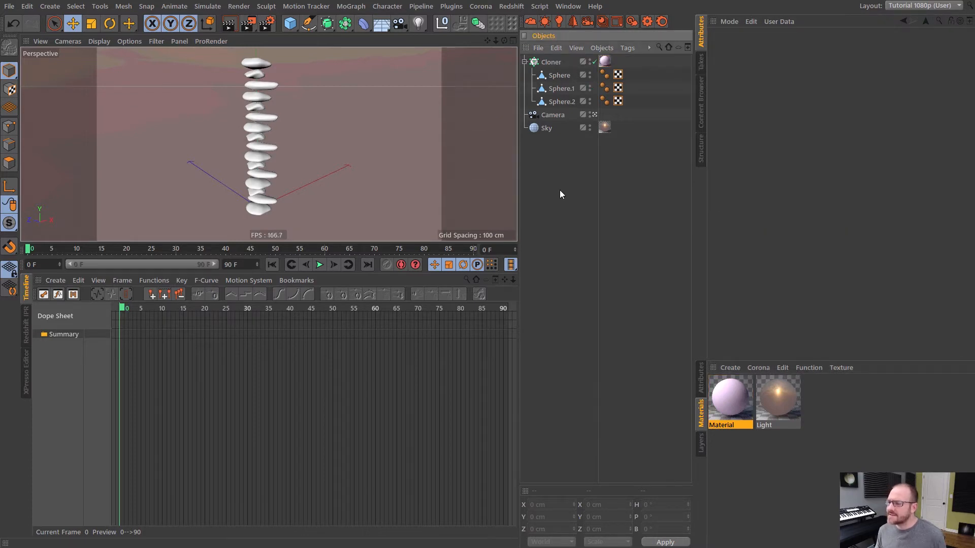
left_click(632, 21)
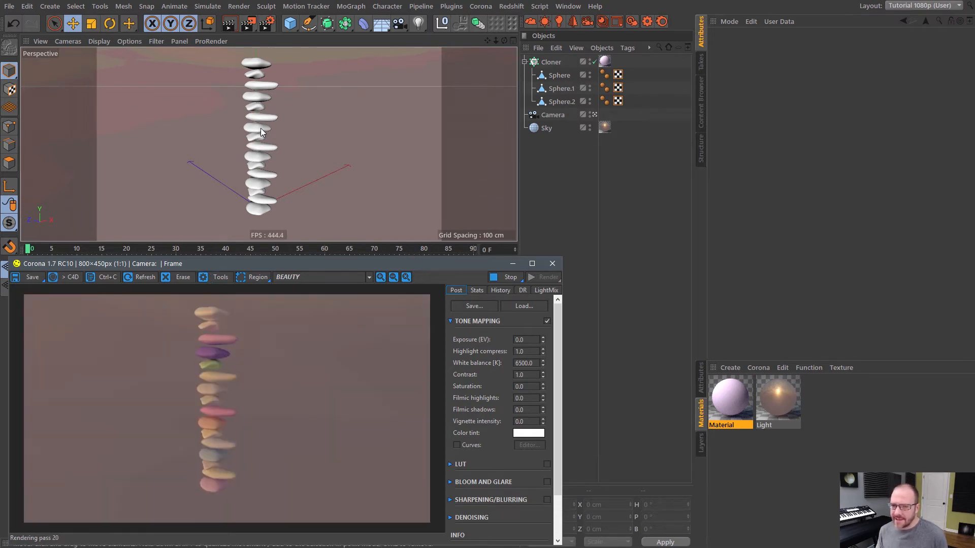
mouse_move(261, 134)
left_mouse_down("alt")
mouse_move(253, 120)
mouse_move(265, 117)
mouse_move(264, 126)
left_mouse_up("alt")
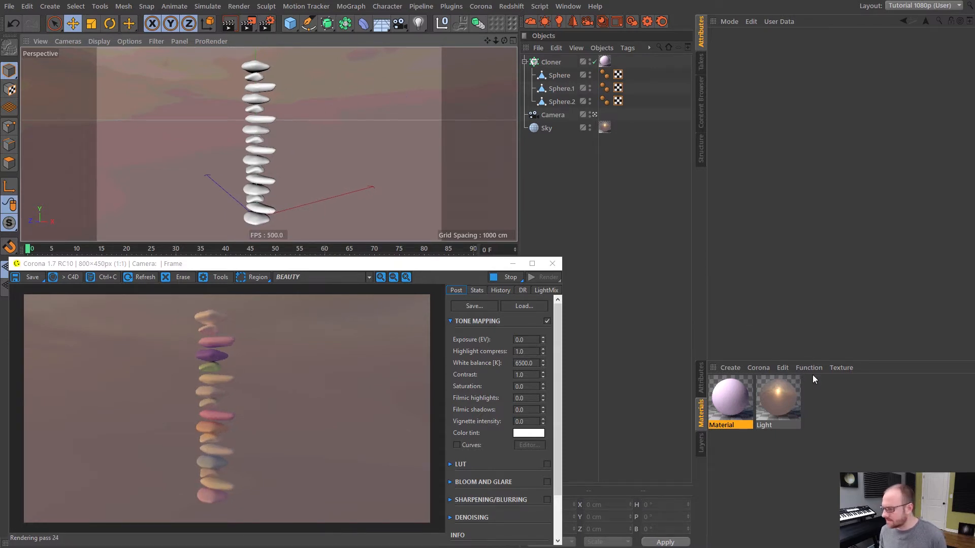
Open the pebble material's Variation shader and set its Random Color to 4 %.
left_click(735, 427)
left_click(785, 211)
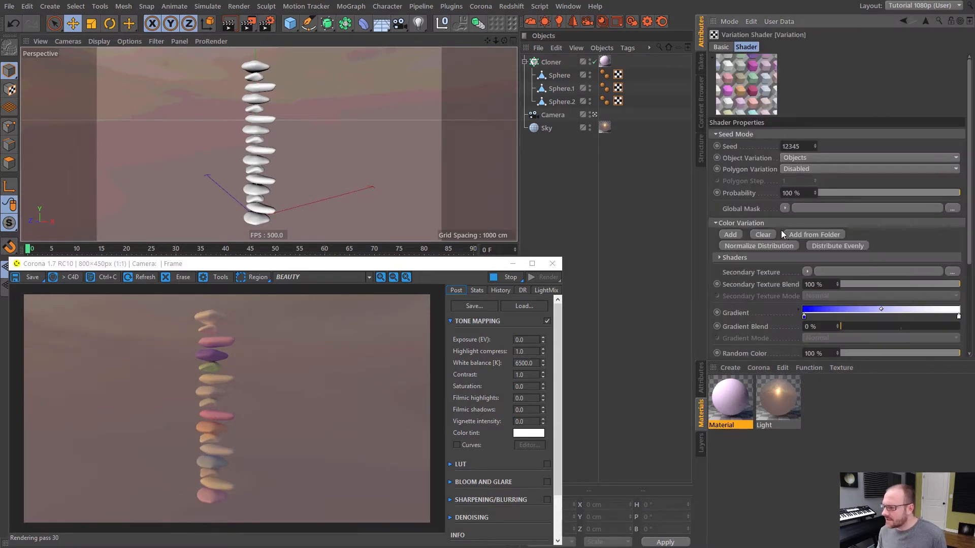
scroll(962, 340, "down", 3)
scroll(962, 340, "down", 2)
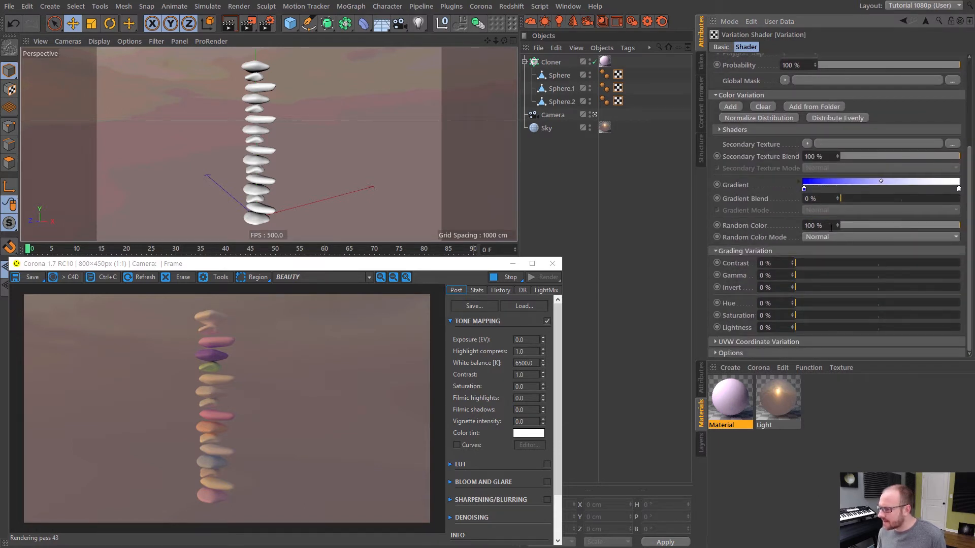
left_click_drag(926, 224, 833, 228)
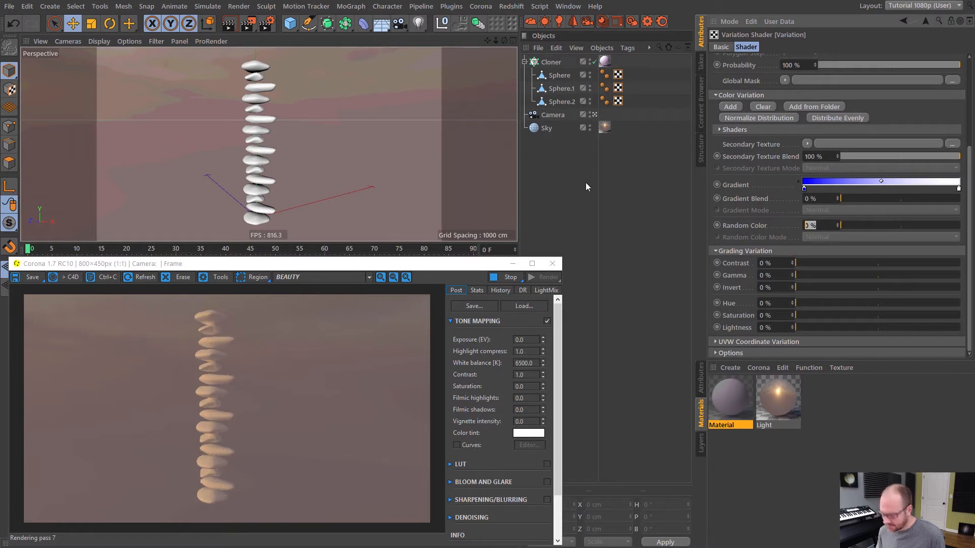
type("4")
key("Return")
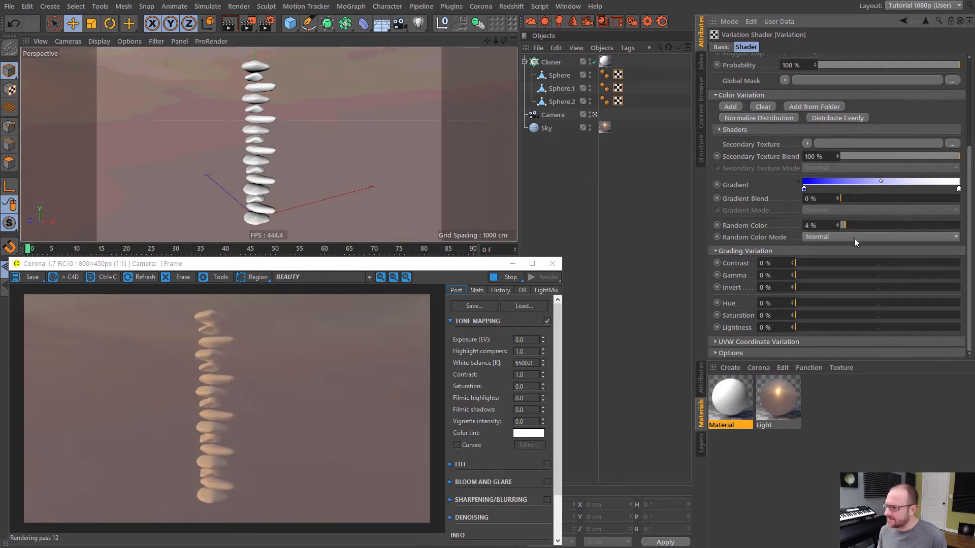
Load a Noise shader into the Variation shader's first texture slot and set its noise type to Luka.
scroll(970, 210, "up", 4)
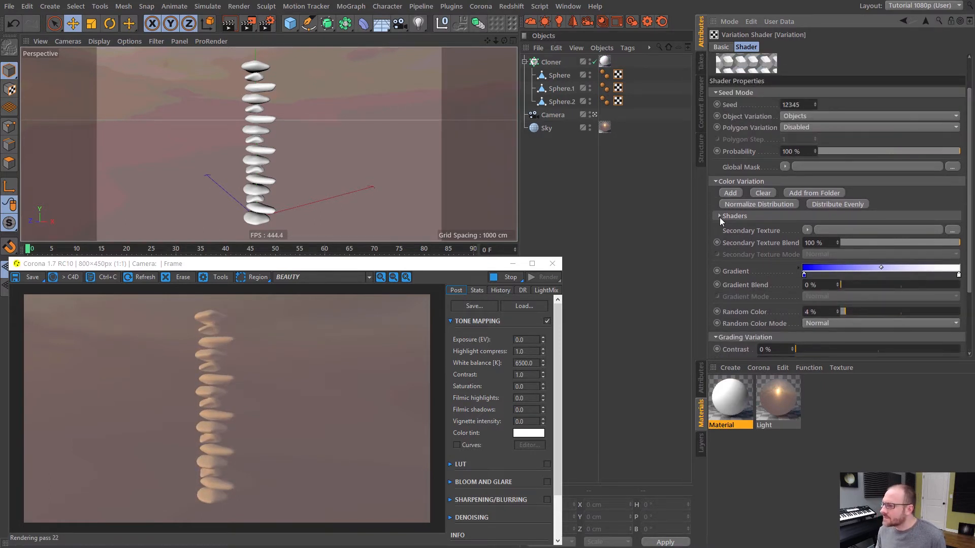
left_click(720, 217)
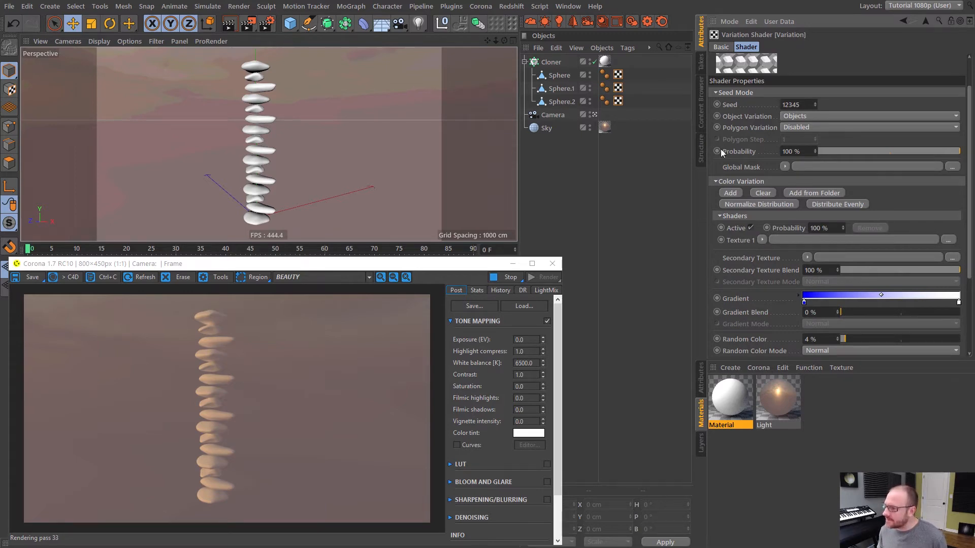
left_click(762, 240)
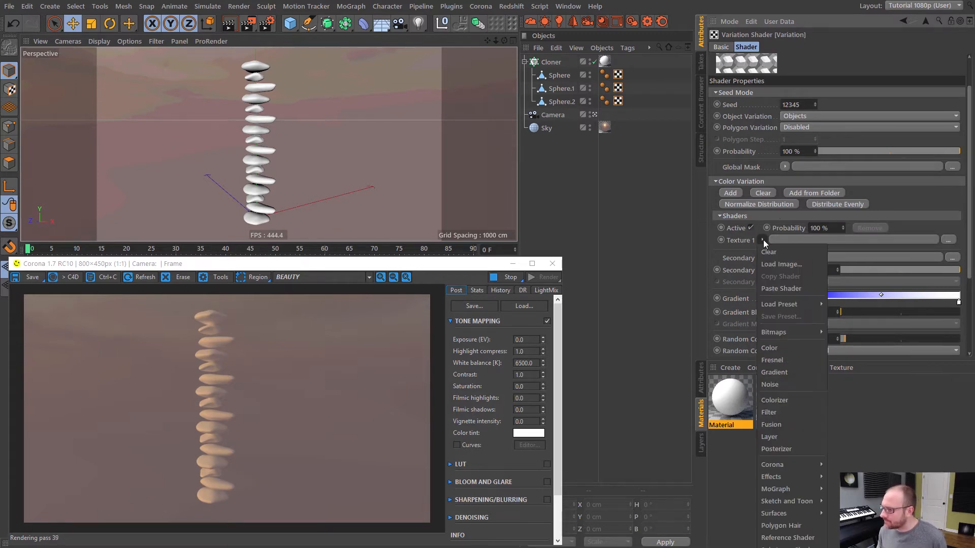
left_click(777, 384)
left_click(773, 261)
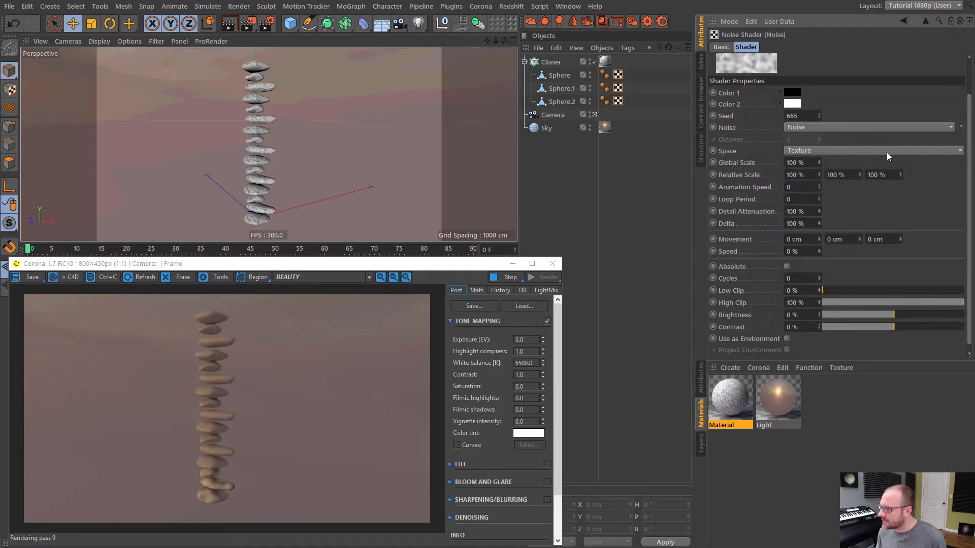
left_click(816, 127)
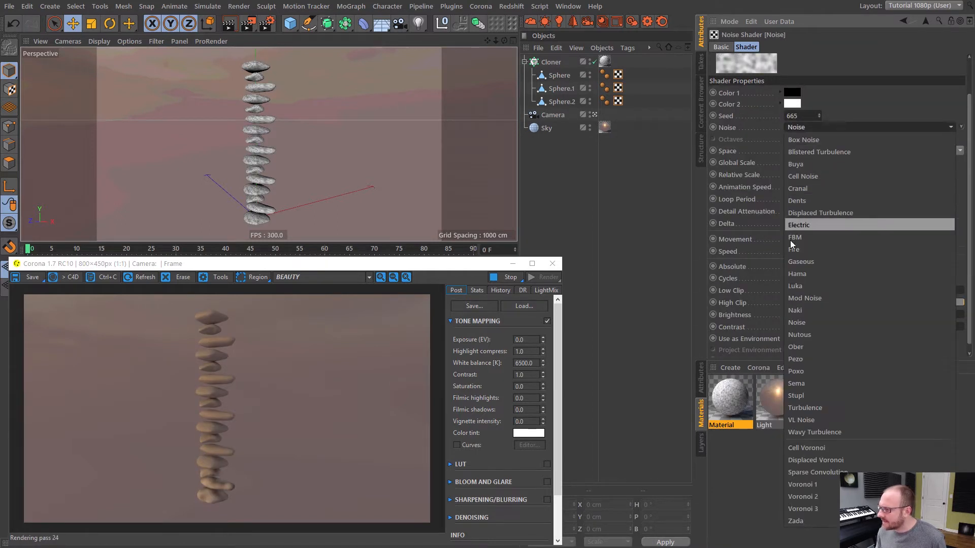
left_click(795, 287)
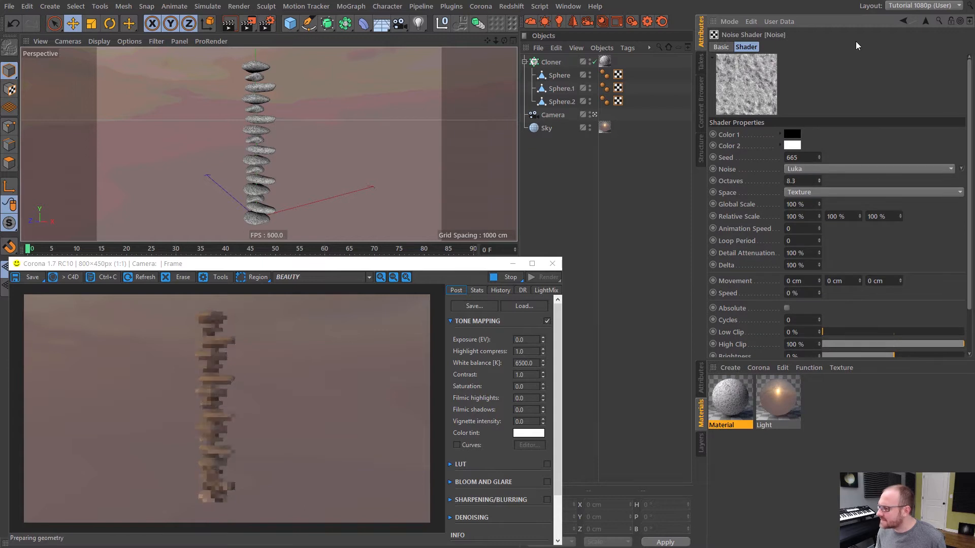
Raise the Luka noise's Octaves to 20 and set its Global Scale to 250 %.
left_click_drag(855, 41, 857, 37)
left_click_drag(818, 204, 886, 193)
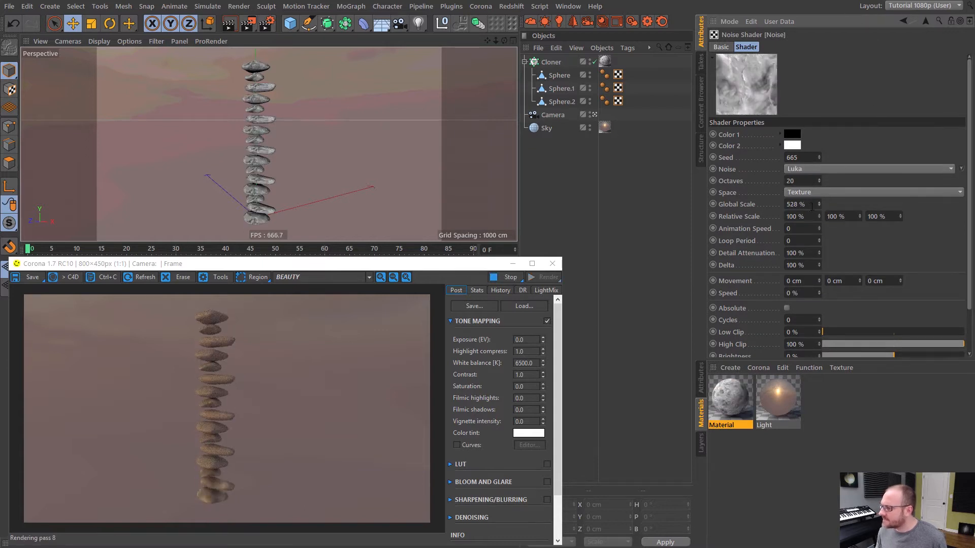
double_click(811, 207)
type("250")
key("Return")
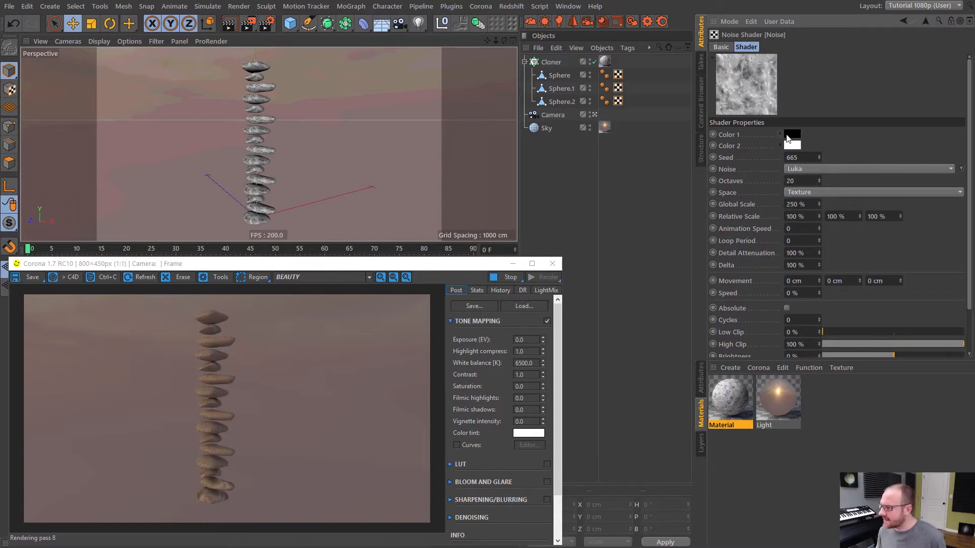
Set the noise's Color 1 to a dark warm tone with hue 42°, saturation 21 % and value 11 %.
left_click(786, 135)
left_click(767, 134)
left_click(778, 146)
left_click(853, 159)
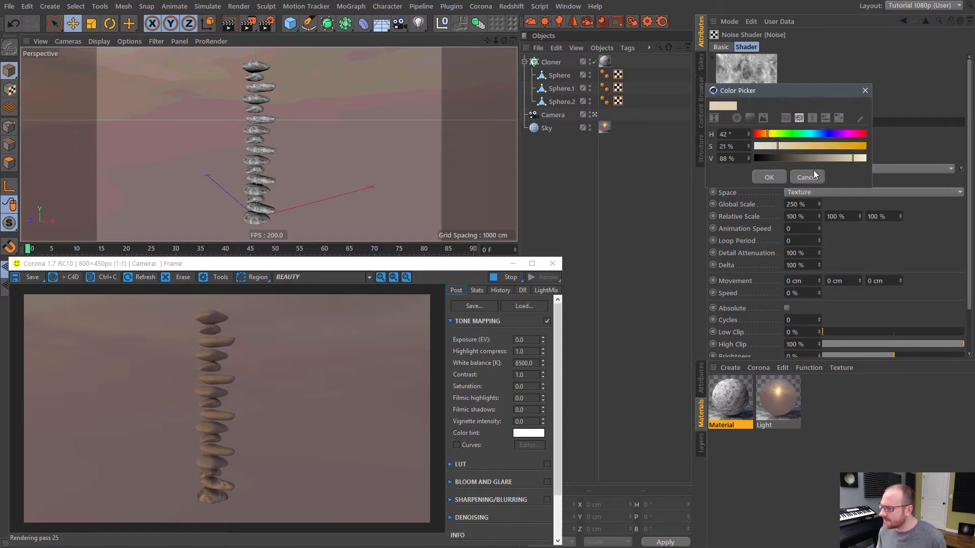
left_click(770, 178)
left_click(785, 148)
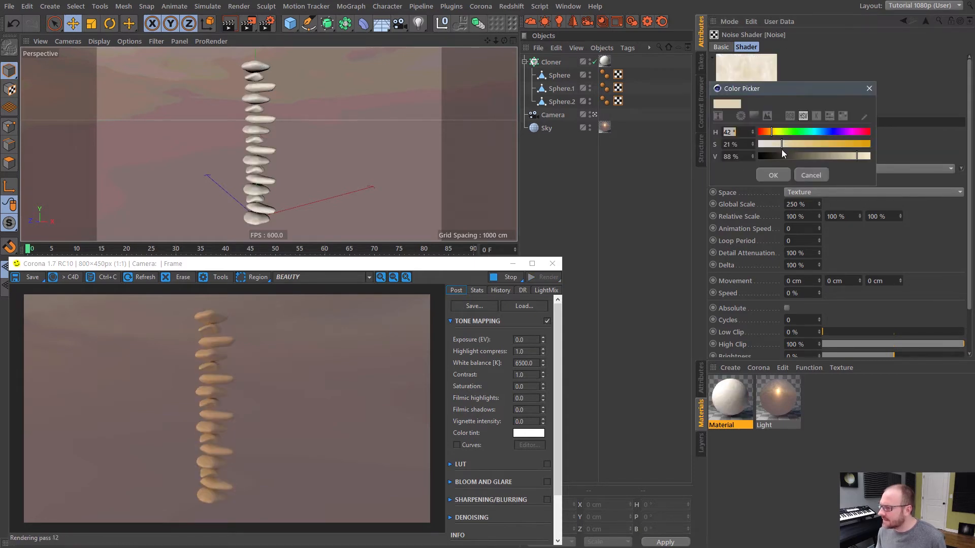
left_click(770, 156)
left_click(772, 175)
Adjust the noise's Color 1 to a slightly brighter, more saturated dark brown.
left_click(785, 146)
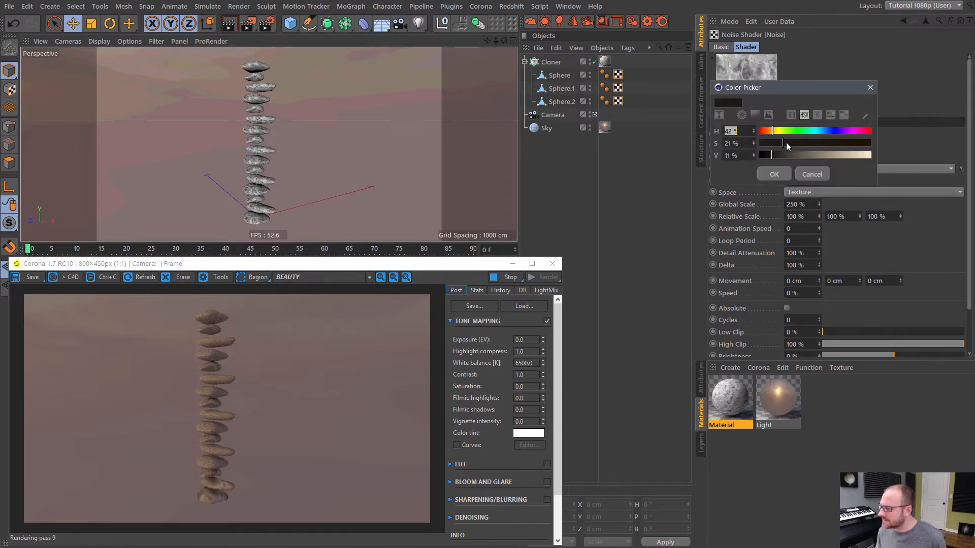
left_click(796, 143)
left_click(786, 152)
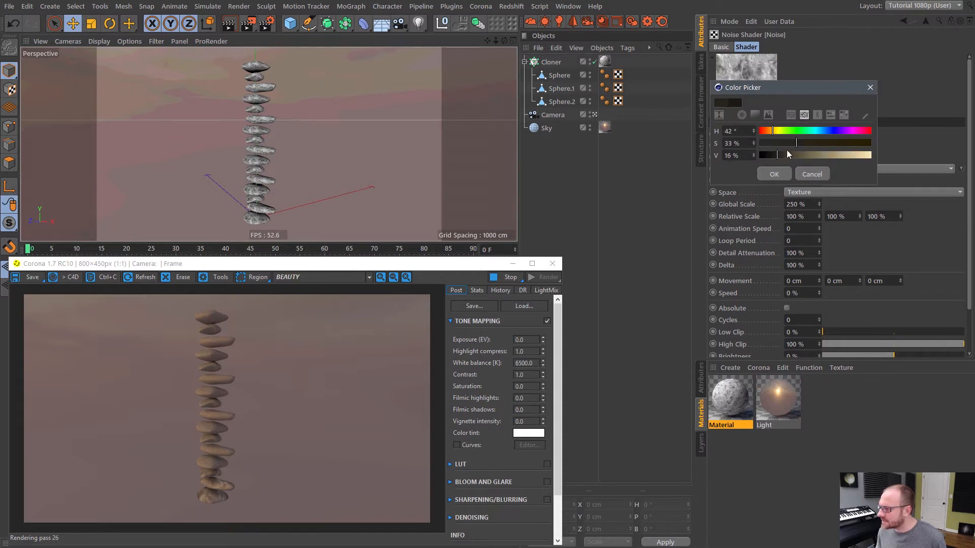
left_click(800, 146)
left_click(779, 173)
Set the noise's Color 2 to a light beige with hue 50°, saturation 17 % and value 88 %.
left_click(792, 145)
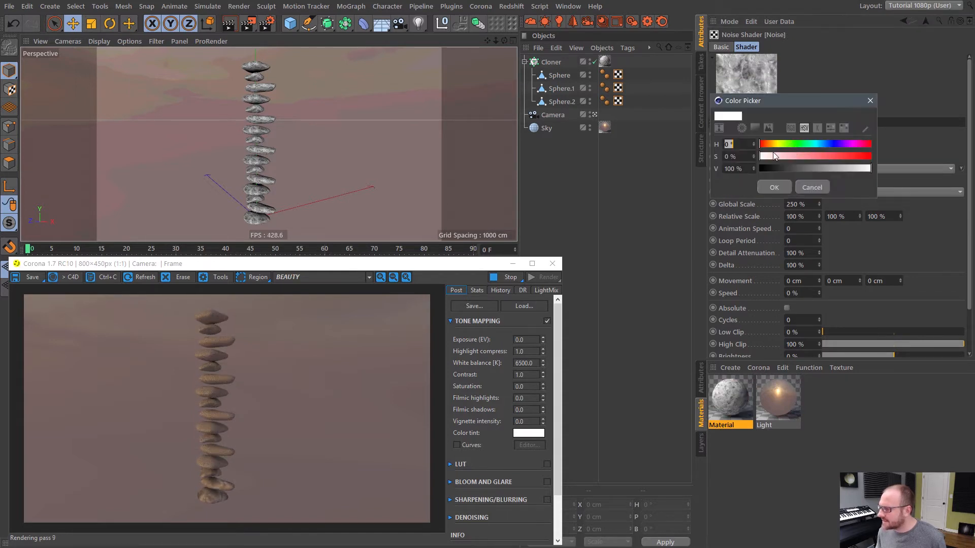
left_click(776, 143)
left_click(778, 156)
left_click(861, 168)
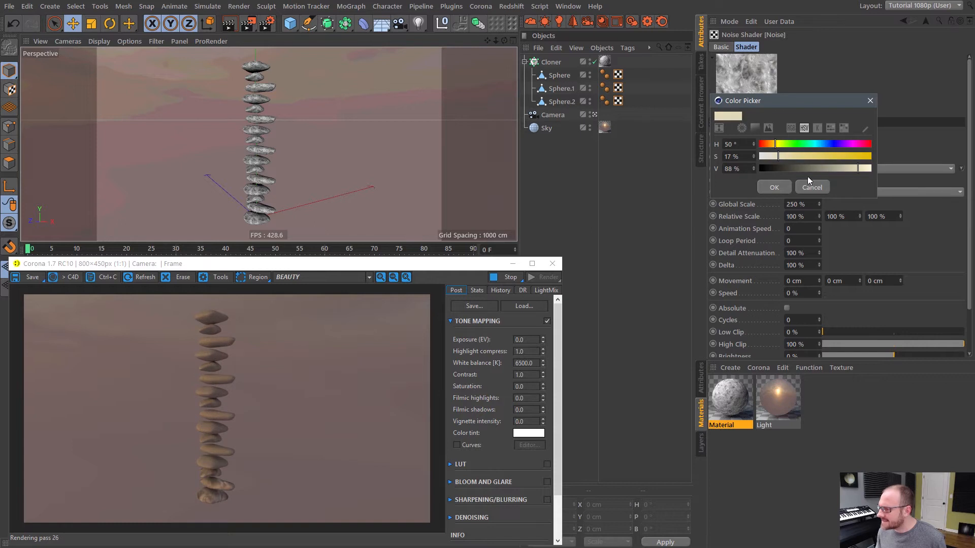
left_click(774, 187)
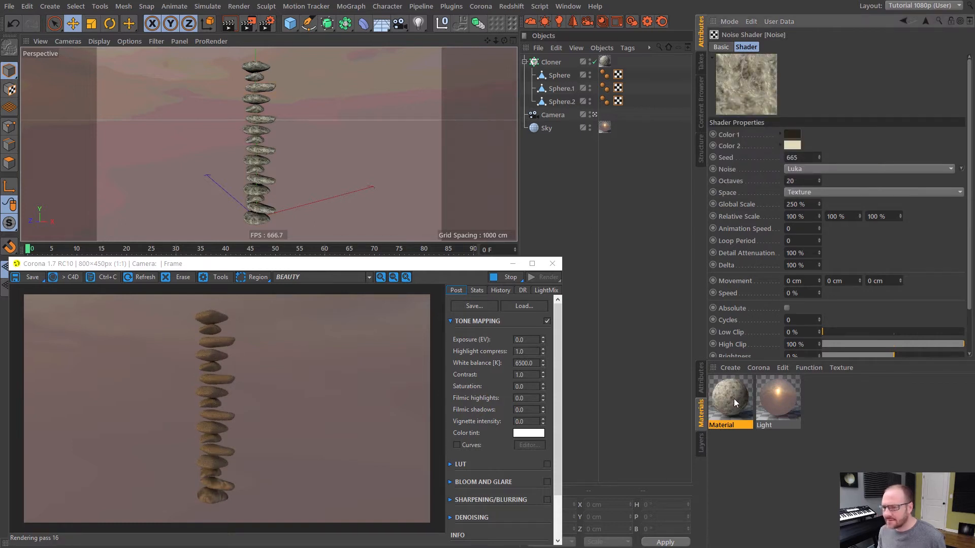
Return to the Variation shader and add a second texture slot.
left_click(925, 22)
scroll(727, 196, "down", 2)
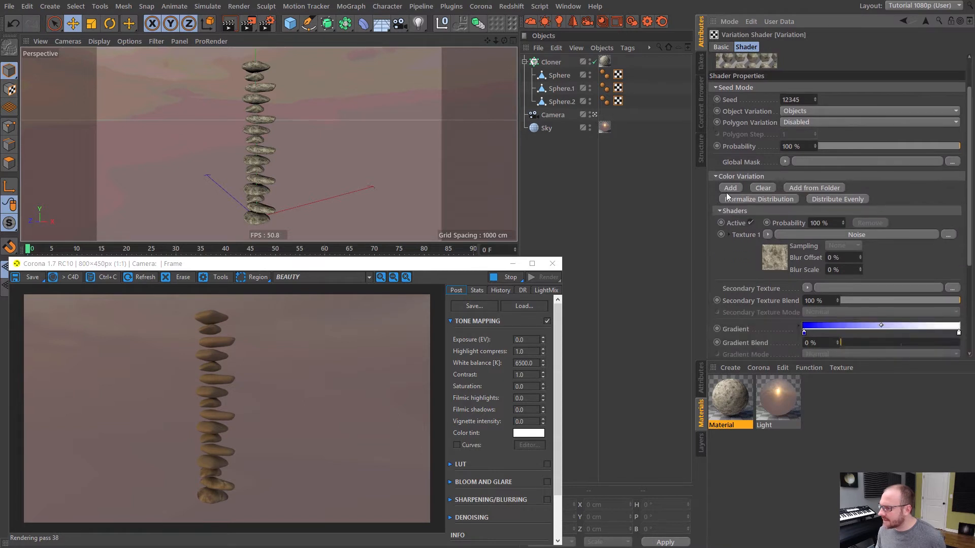
left_click(730, 188)
left_click(764, 297)
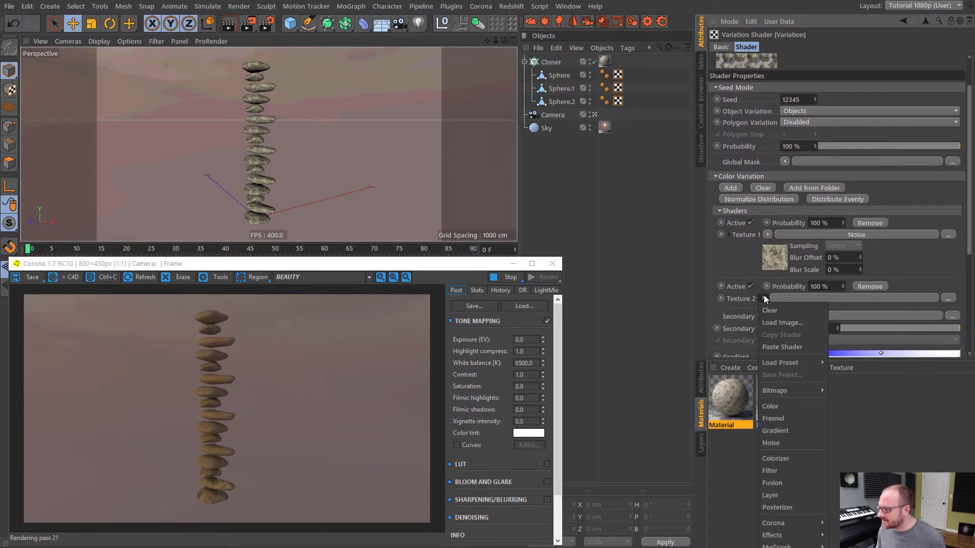
left_click(772, 250)
Open the Noise shader in Texture 1 and set its Space to World.
left_click(772, 250)
left_click(806, 146)
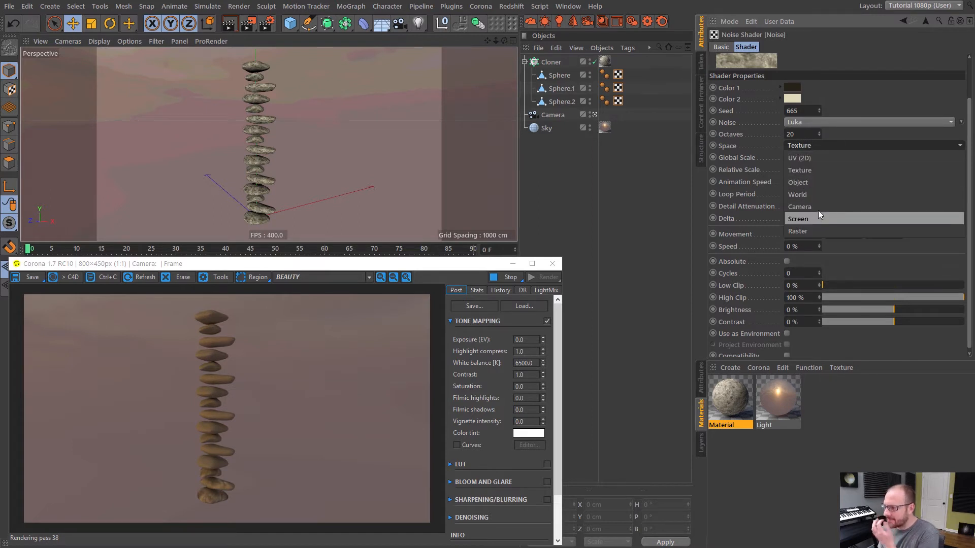
left_click(816, 194)
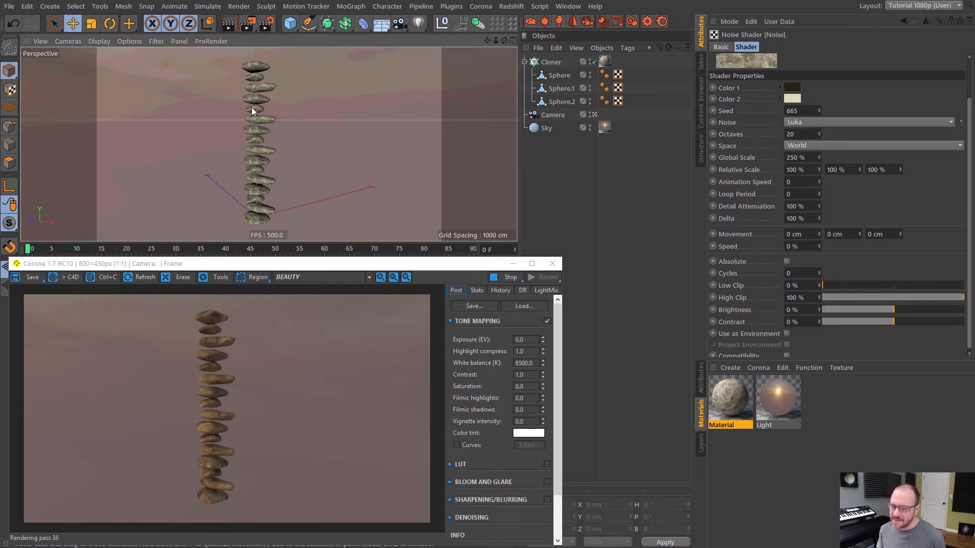
Examine the noise pattern on the stacked pebbles up close and from several angles.
scroll(267, 116, "up", 5)
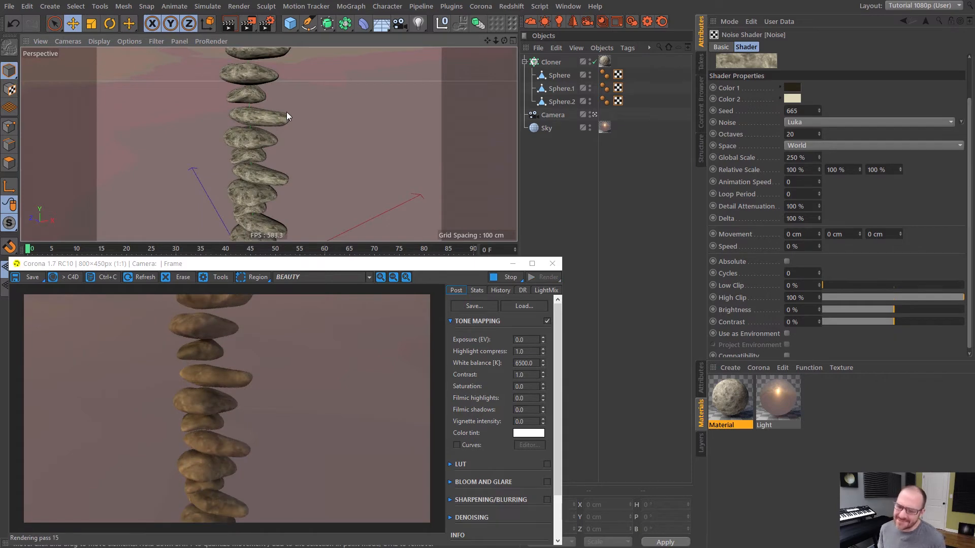
left_click_drag(254, 122, 260, 75, "alt")
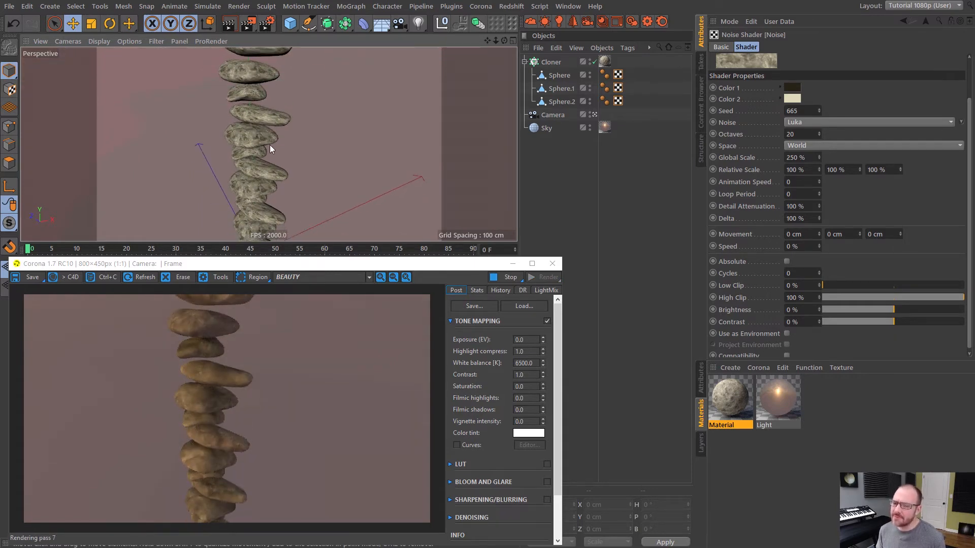
left_click_drag(270, 145, 270, 166, "alt")
scroll(275, 136, "up", 3)
scroll(264, 150, "down", 4)
middle_click_drag(268, 158, 261, 118, "alt")
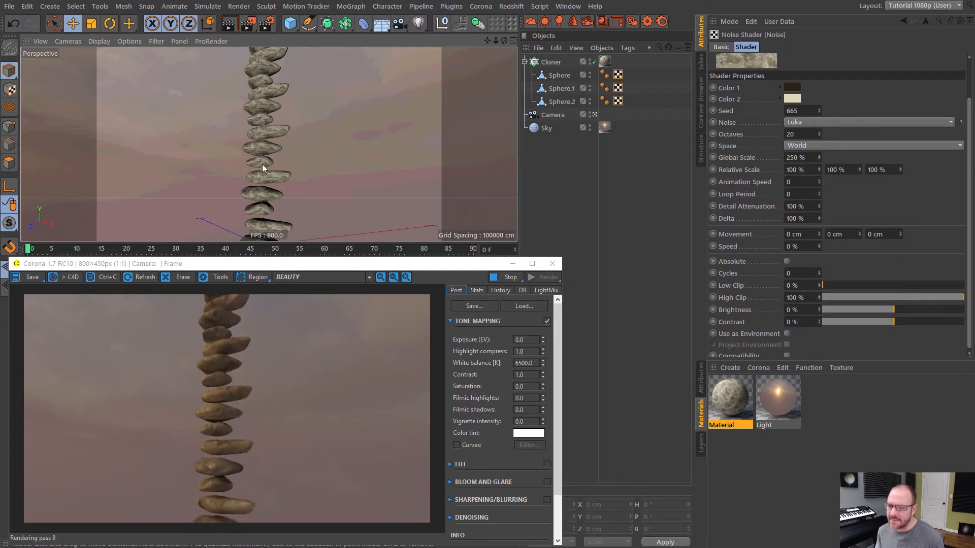
scroll(269, 175, "up", 4)
left_click_drag(274, 179, 272, 160, "alt")
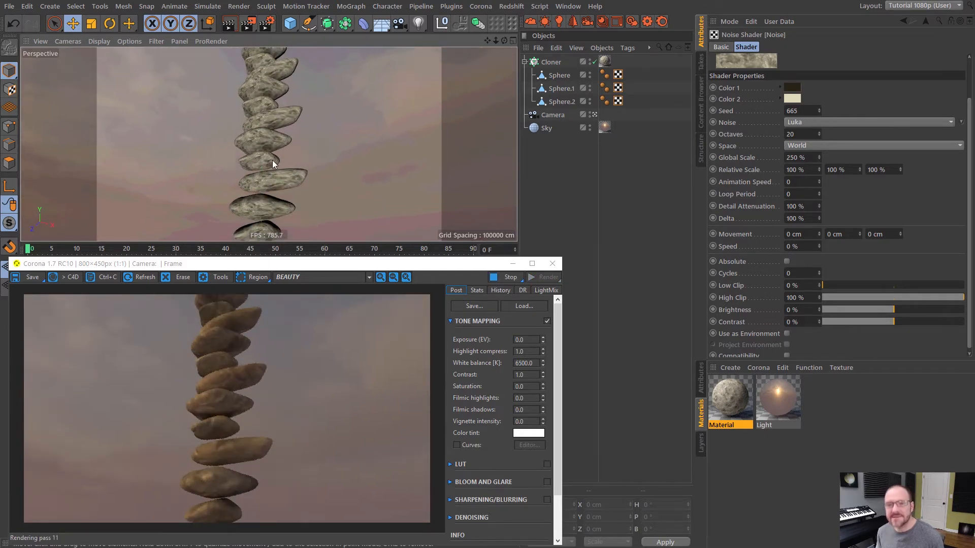
Set the sky's Light material emission intensity to 3 and view the brightened stack from a more level angle.
left_click(778, 402)
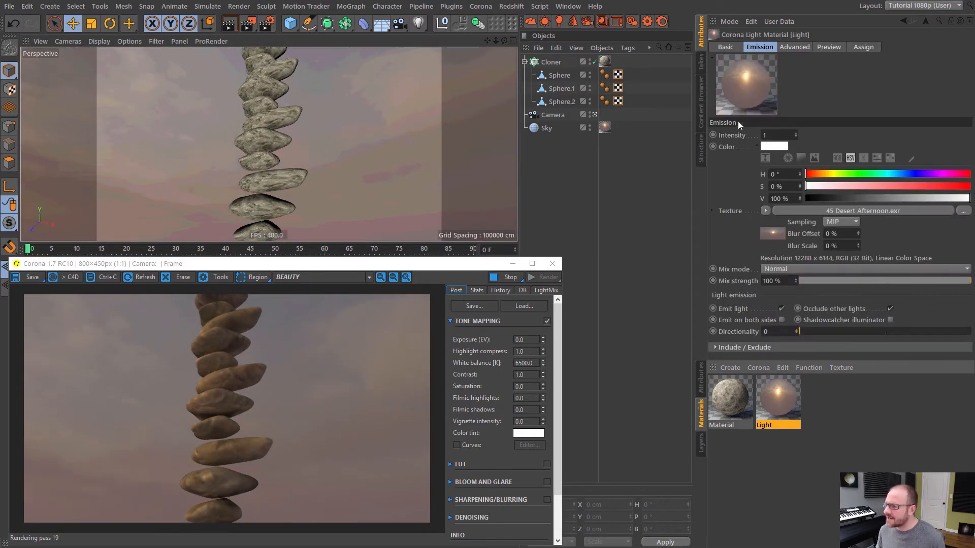
left_click_drag(779, 134, 627, 115)
type("3")
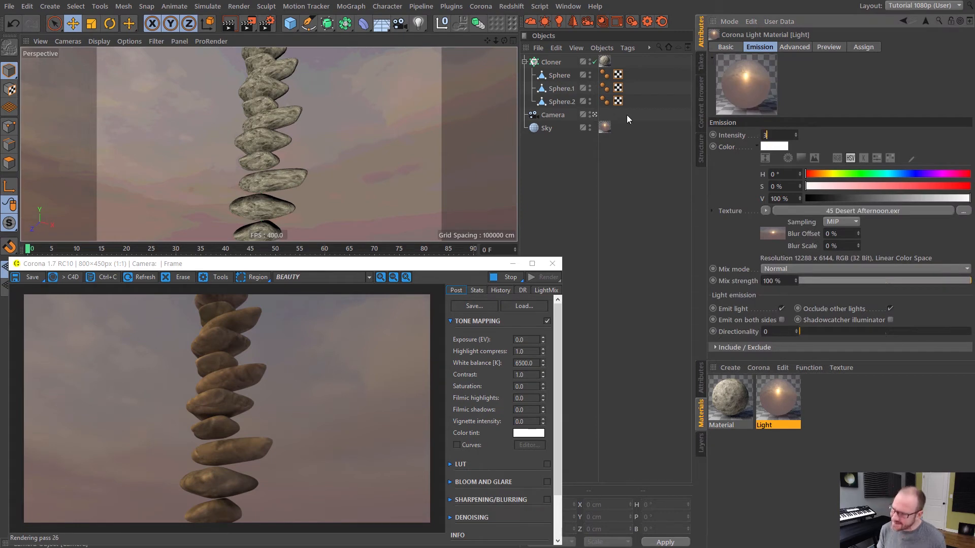
key("Return")
left_click_drag(269, 120, 287, 172, "alt")
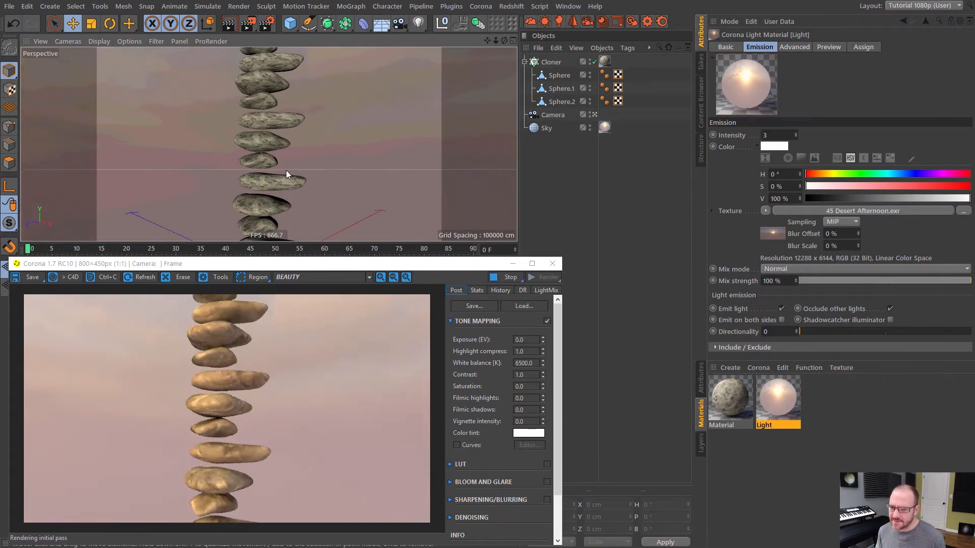
Copy the Noise shader from Texture 1 of the pebble material's Variation shader and paste it into Texture 2.
left_click(729, 397)
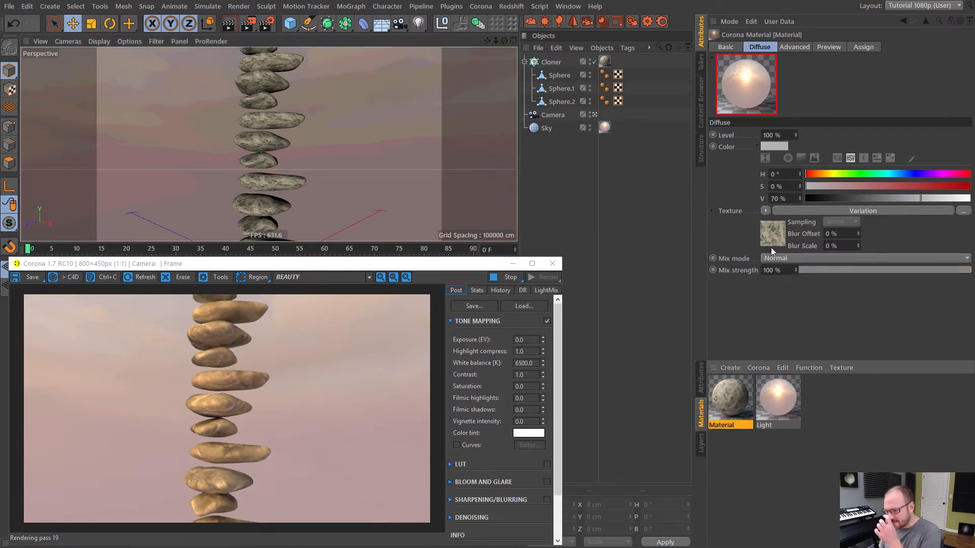
left_click(775, 233)
left_click(766, 280)
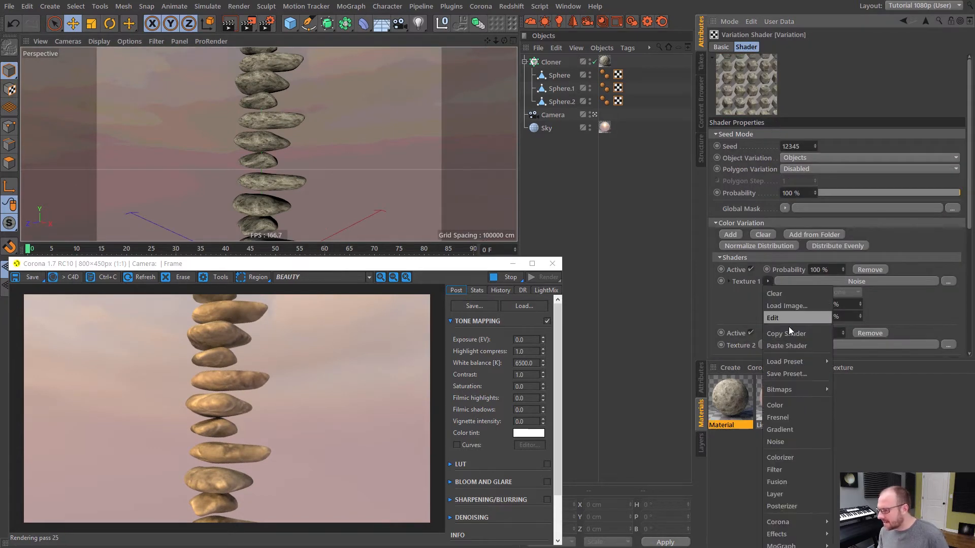
mouse_move(785, 367)
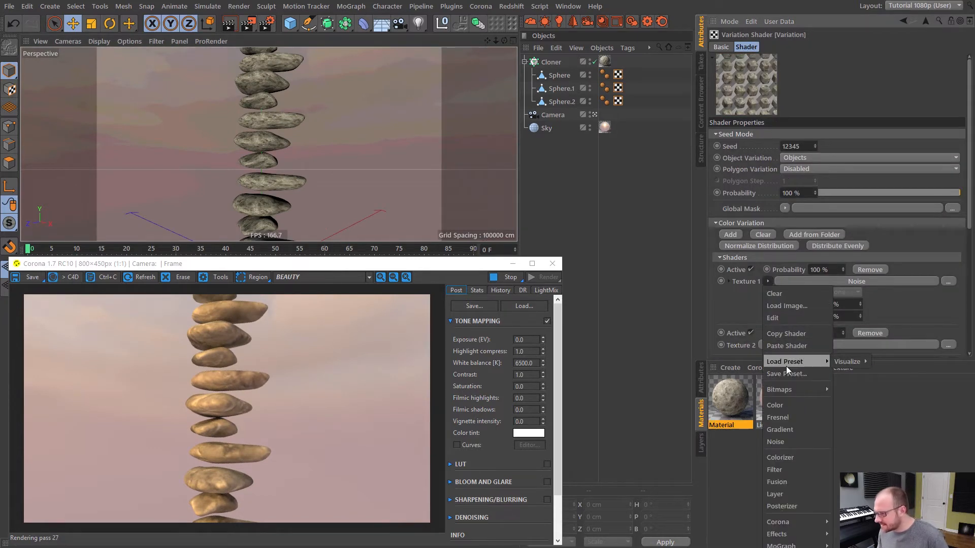
left_click(793, 336)
scroll(765, 252, "down", 5)
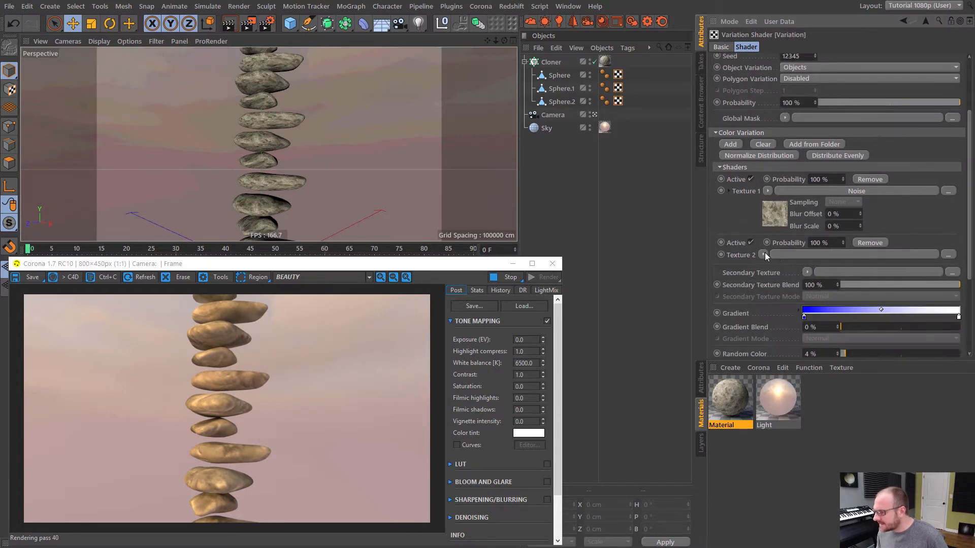
left_click(763, 254)
left_click(791, 303)
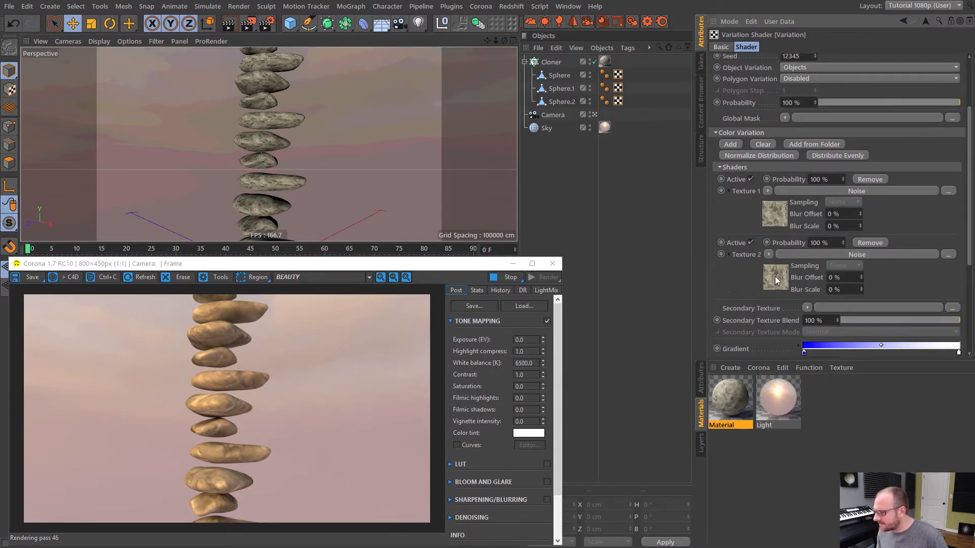
Open the Noise shader in Texture 2 and set its noise type to Naki.
left_click(775, 276)
left_click(805, 118)
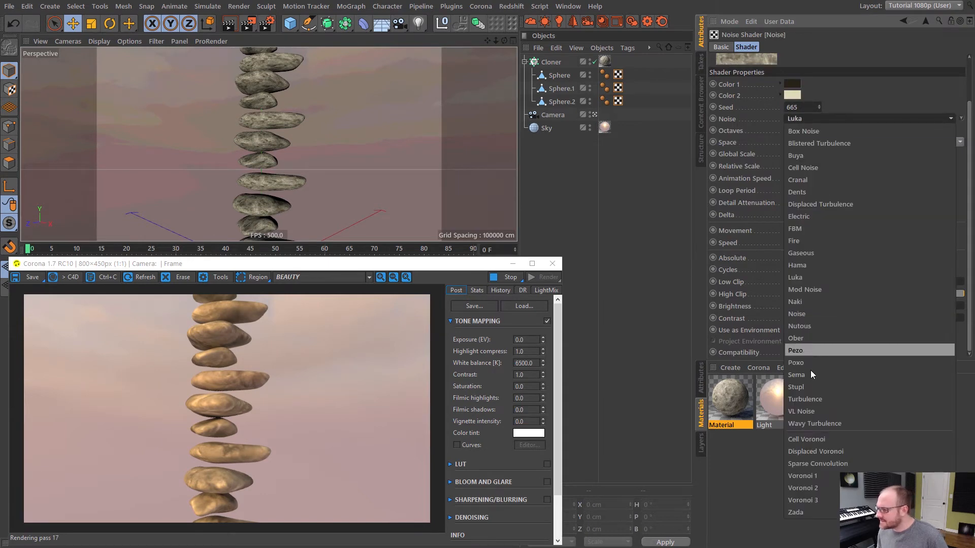
left_click(806, 301)
left_click_drag(970, 145, 969, 102)
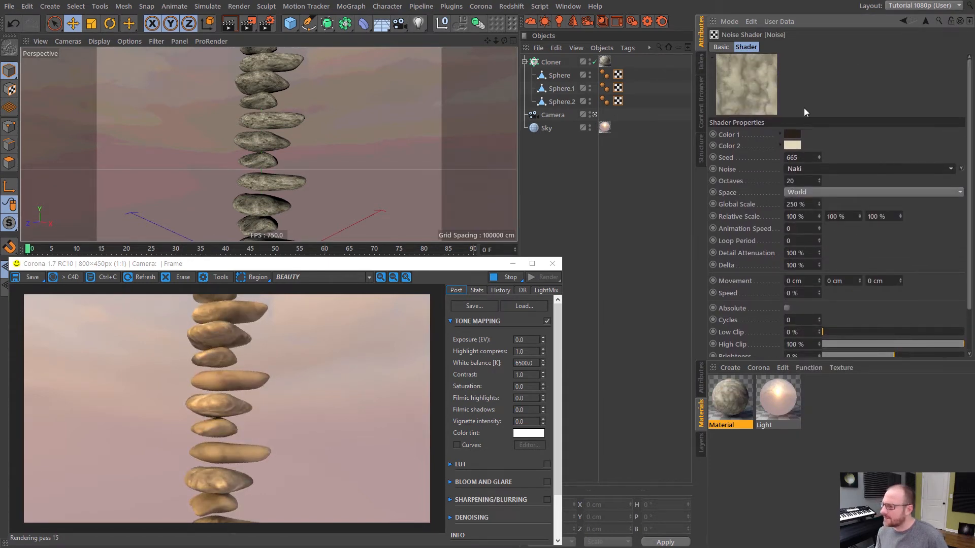
Recolor the Texture 2 noise with a dark blue-grey Color 1 (H 189°, S 19%, V 14%) and a pale cyan Color 2.
left_click(800, 135)
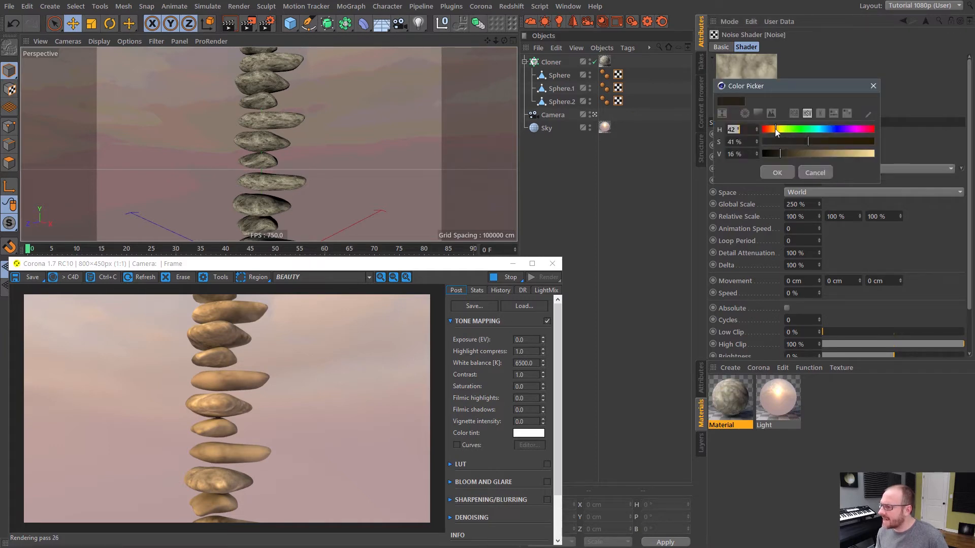
left_click_drag(775, 129, 793, 143)
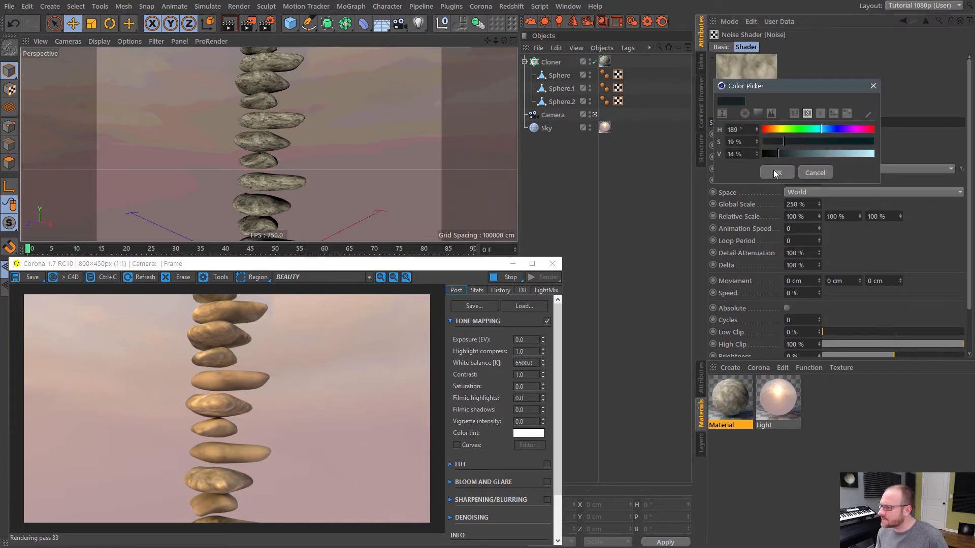
left_click(773, 171)
left_click(793, 148)
left_click(813, 143)
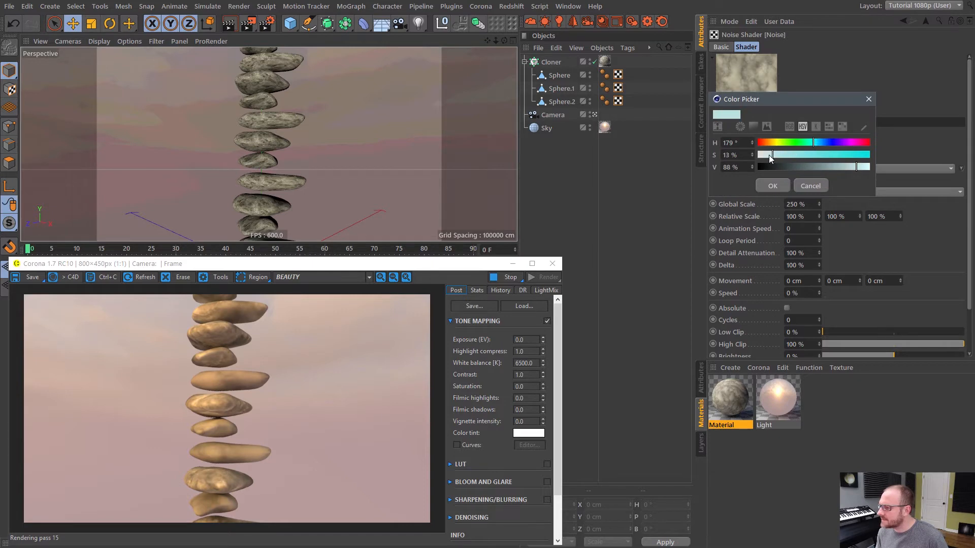
left_click(772, 186)
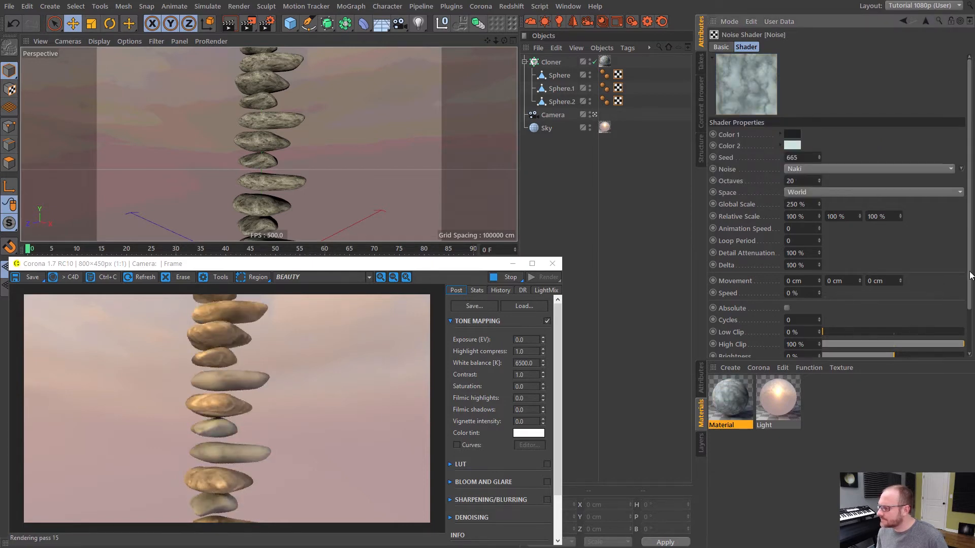
Raise the Texture 2 noise's contrast to 27%.
scroll(908, 325, "down", 1)
left_click_drag(892, 343, 905, 342)
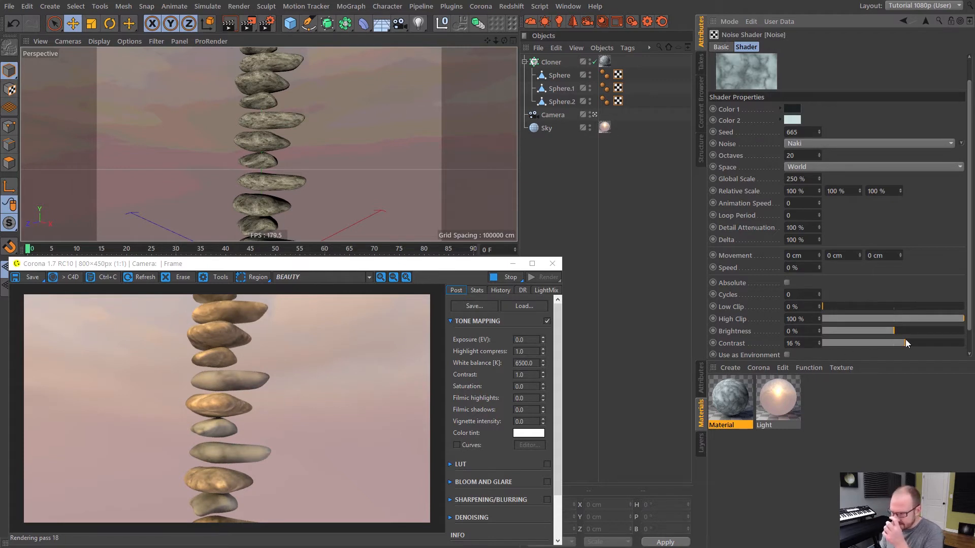
left_click_drag(906, 342, 913, 343)
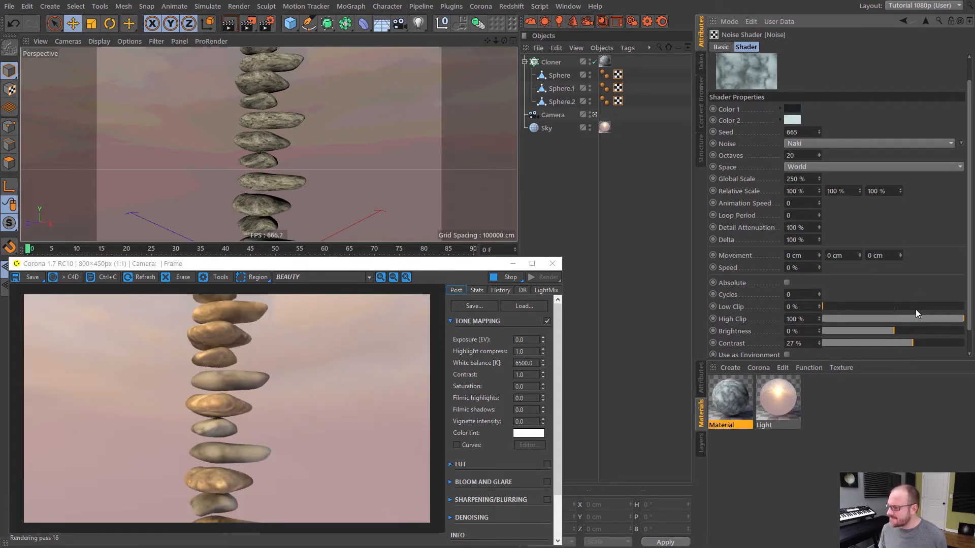
left_click_drag(970, 142, 967, 113)
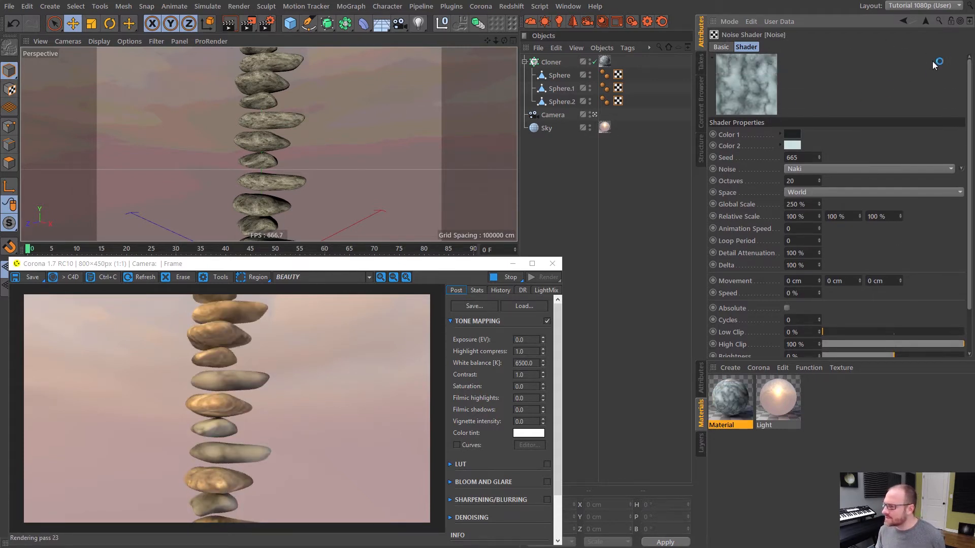
Add a third texture slot to the Variation shader and copy the Noise shader from Texture 2 into Texture 3.
left_click(925, 22)
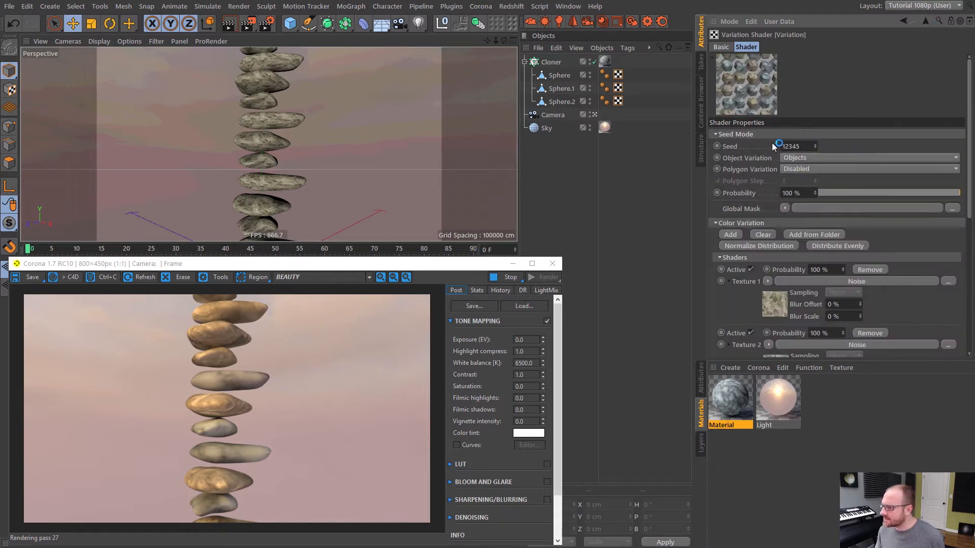
left_click(733, 235)
left_click_drag(969, 161, 969, 253)
left_click(769, 161)
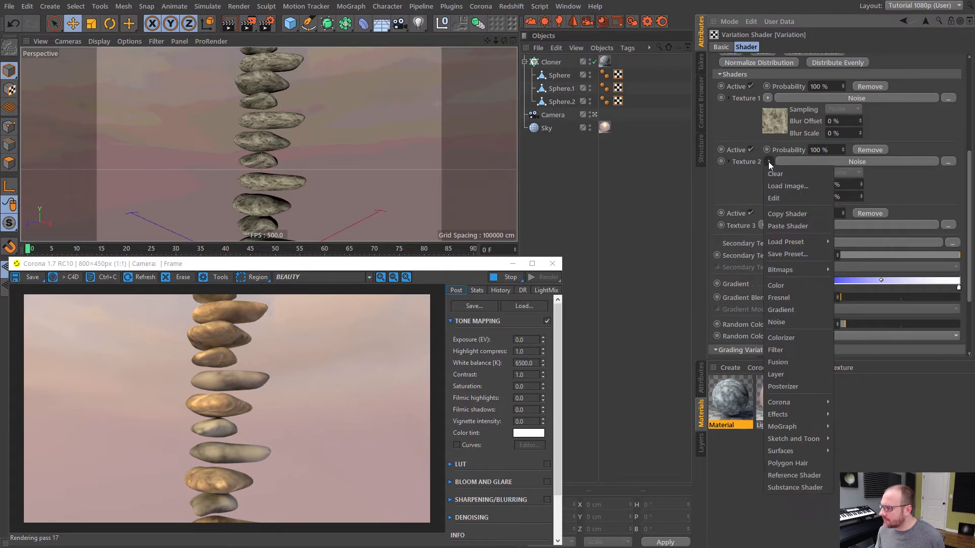
left_click(786, 214)
left_click(764, 225)
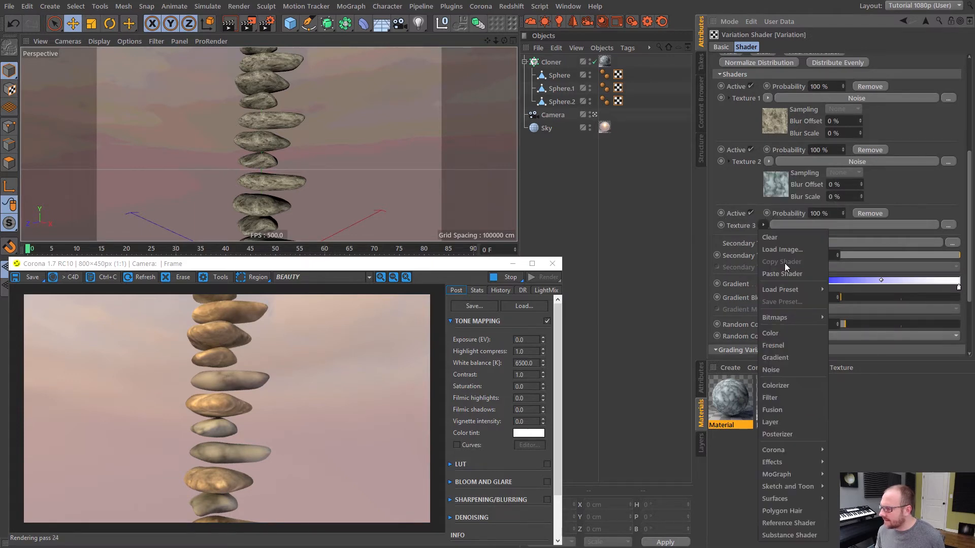
left_click(782, 273)
Open the Noise shader in Texture 3 and set its noise type to Stupl.
left_click(789, 226)
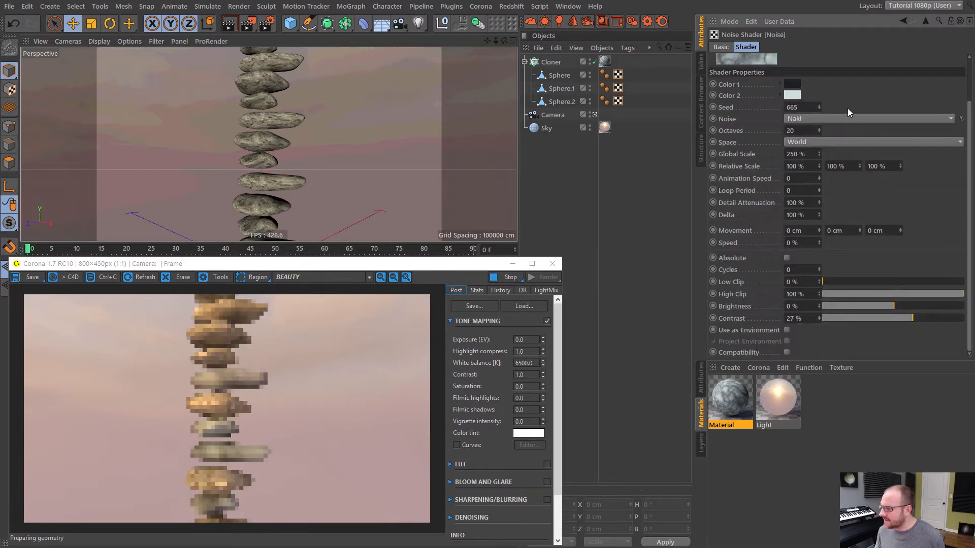
left_click(814, 119)
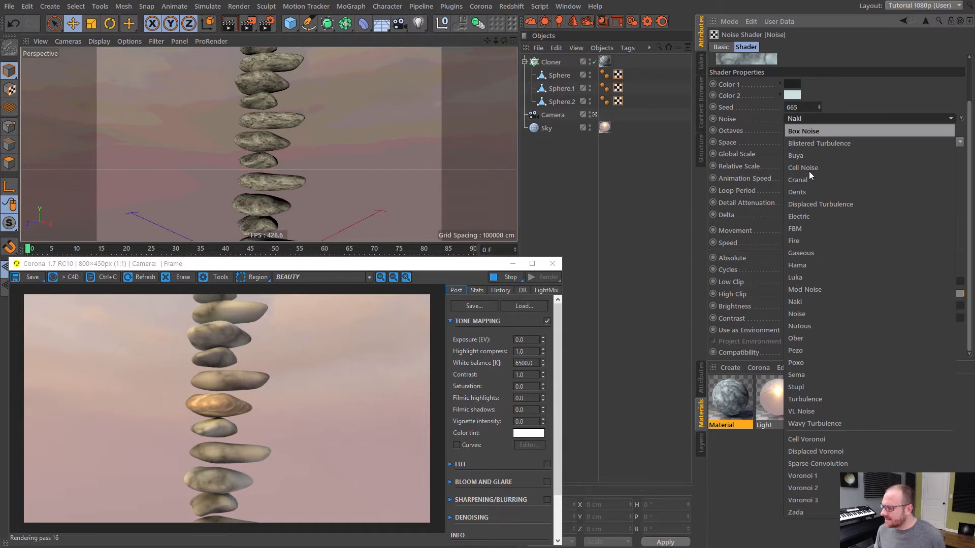
left_click(803, 381)
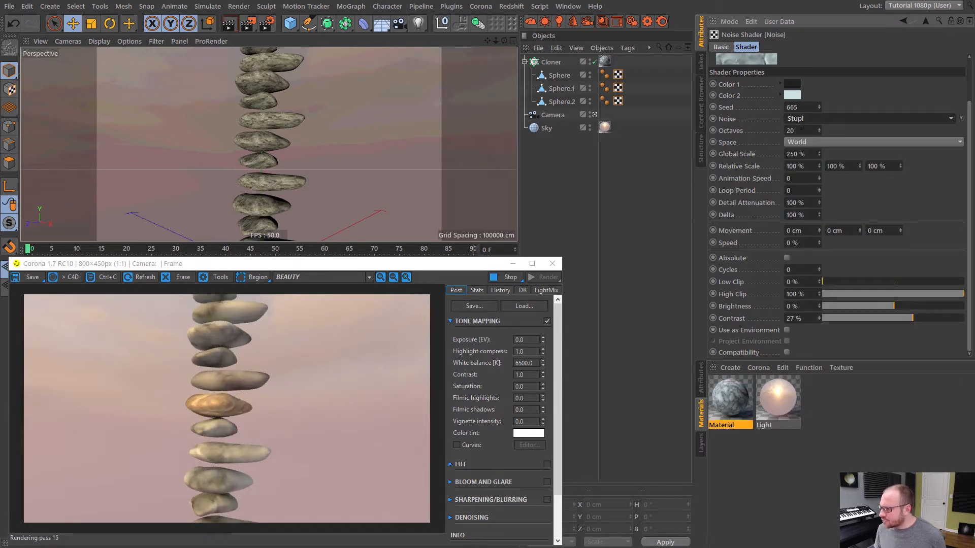
scroll(936, 187, "up", 2)
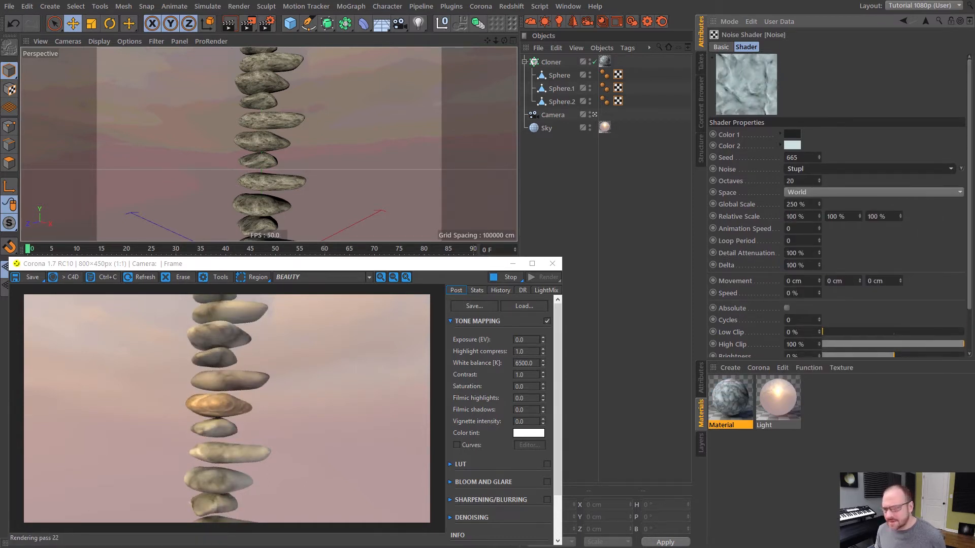
Recolor the Texture 3 noise with a dark, warmer Color 1 and a warm tan Color 2.
left_click(792, 134)
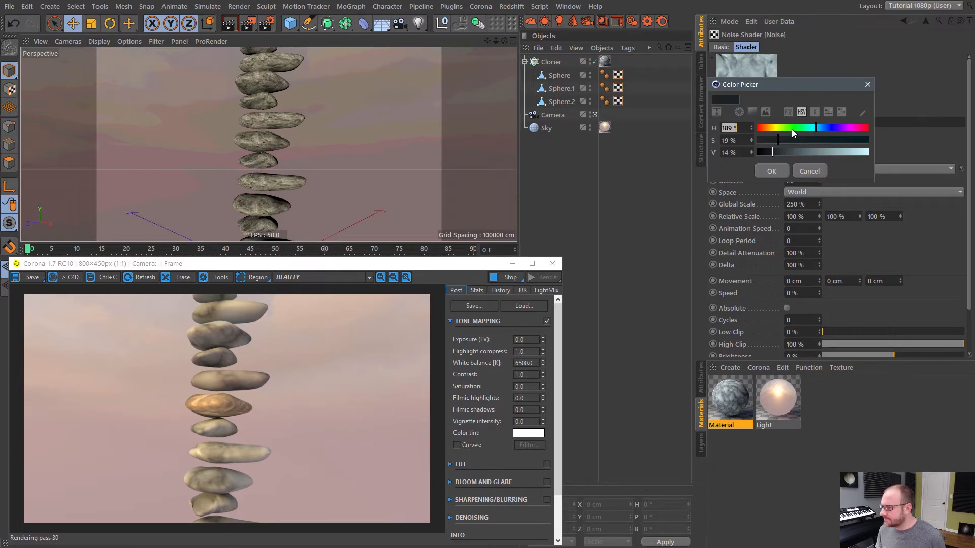
left_click(772, 170)
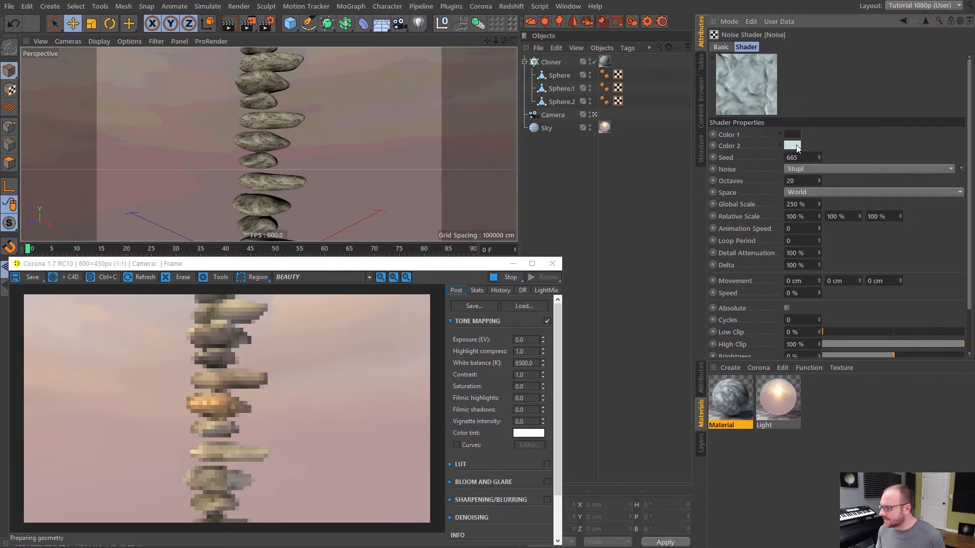
left_click(793, 146)
left_click(771, 141)
left_click(791, 154)
left_click(775, 185)
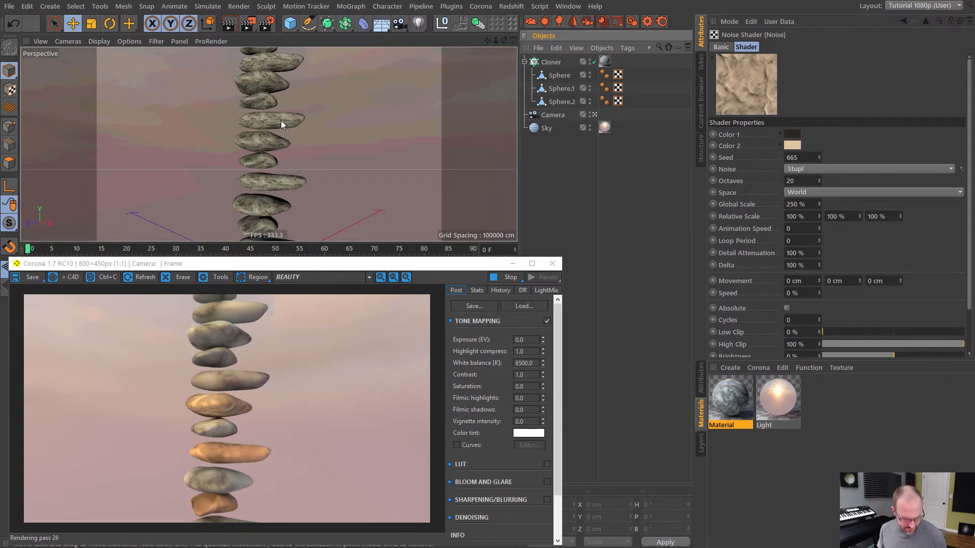
Enable Displacement on the pebble material and open its displacement settings.
left_click_drag(280, 121, 273, 174, "alt")
left_click(745, 438)
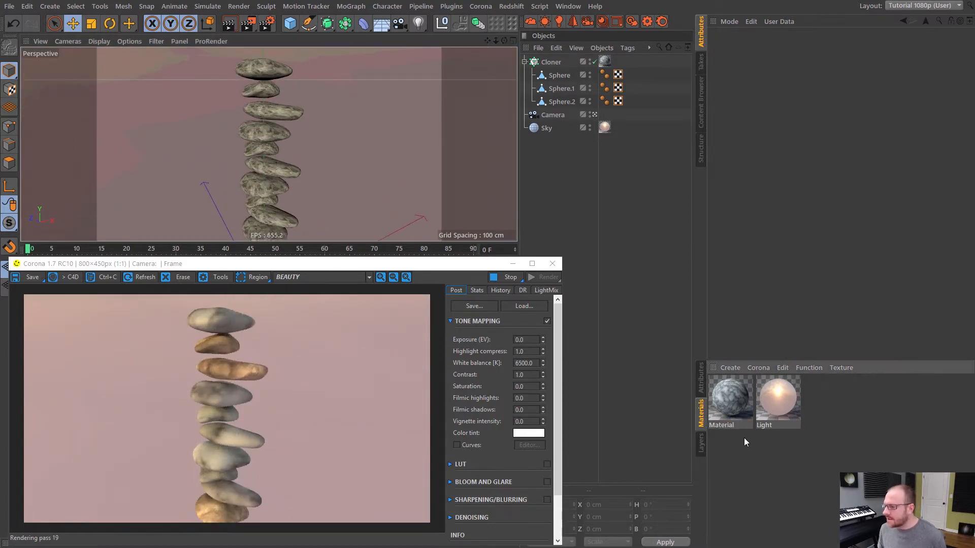
left_click(739, 386)
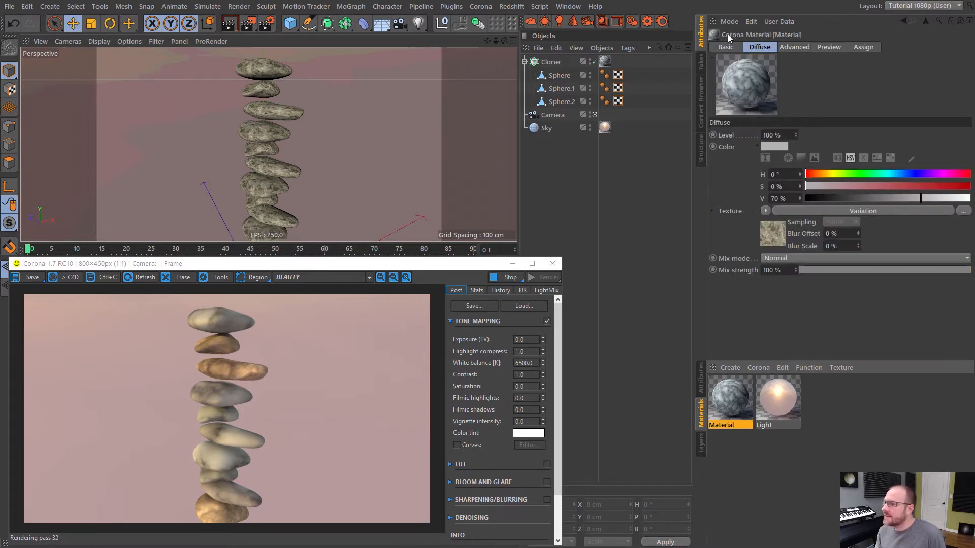
left_click(726, 47)
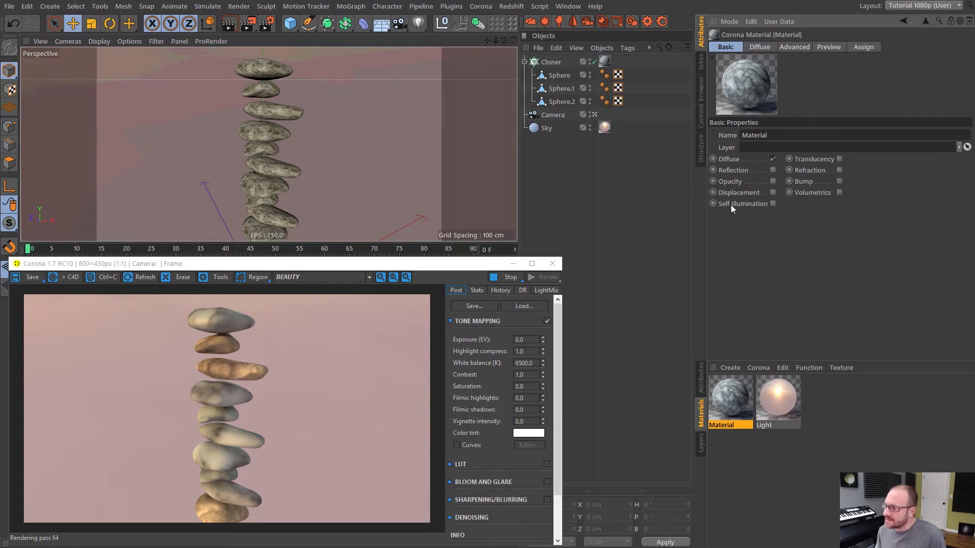
left_click(773, 192)
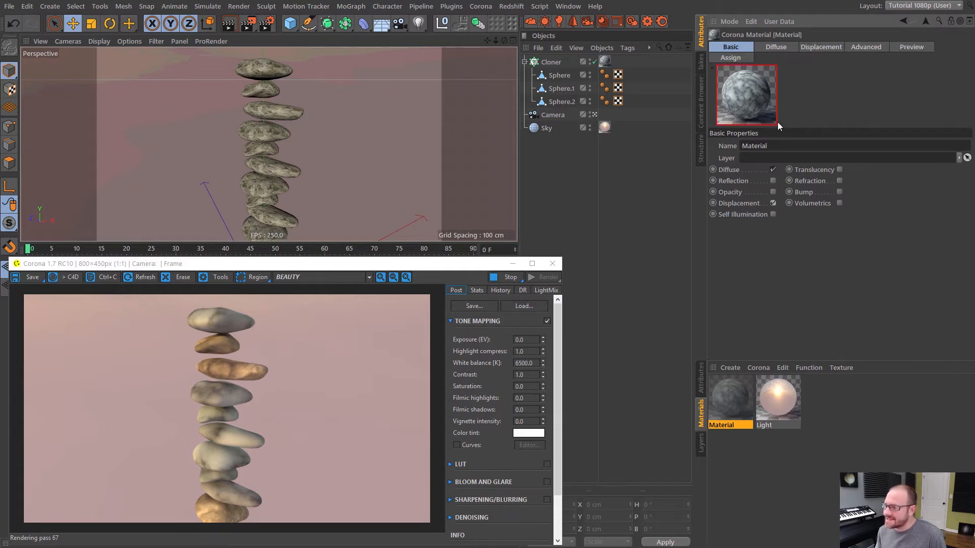
left_click(818, 46)
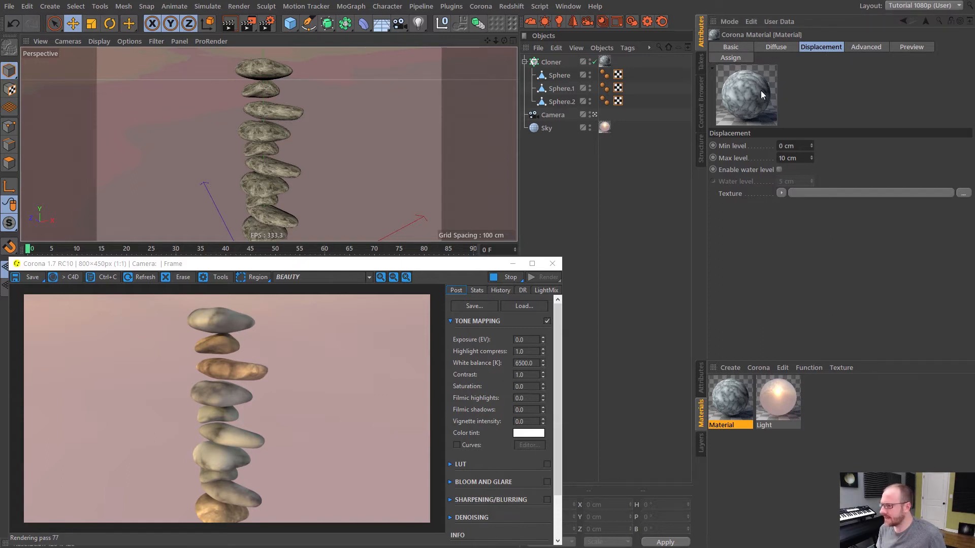
Load a Reference Shader as the displacement texture and point it to the pebble material's Variation shader.
left_click(781, 193)
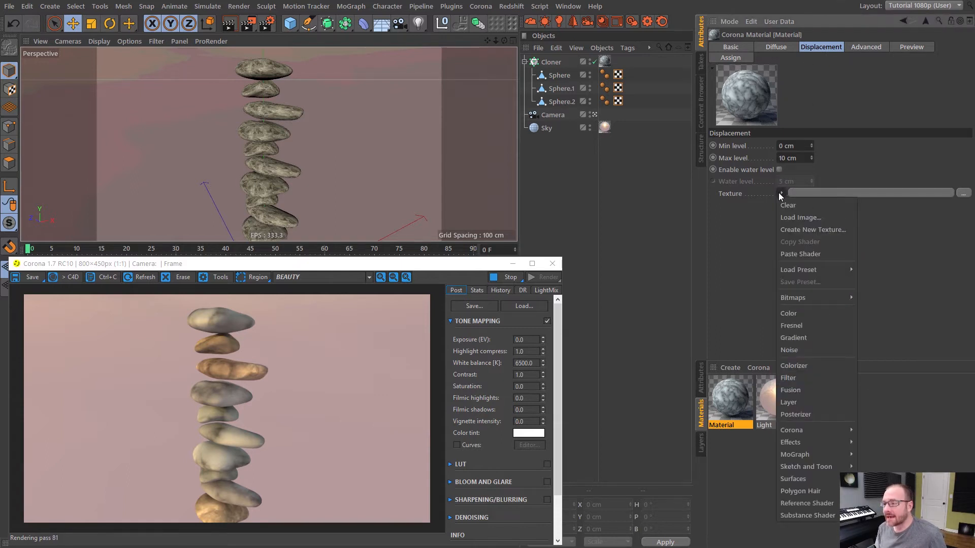
left_click(827, 504)
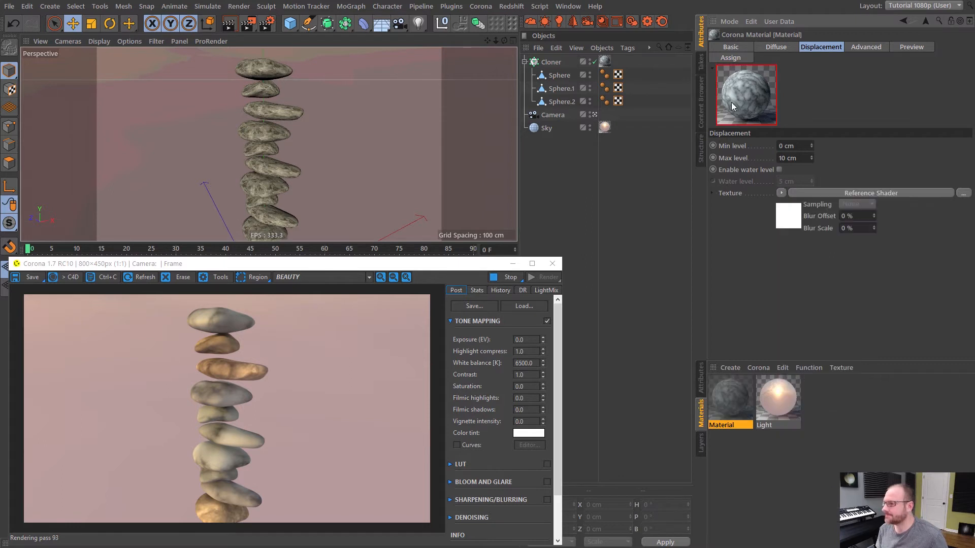
left_click(812, 216)
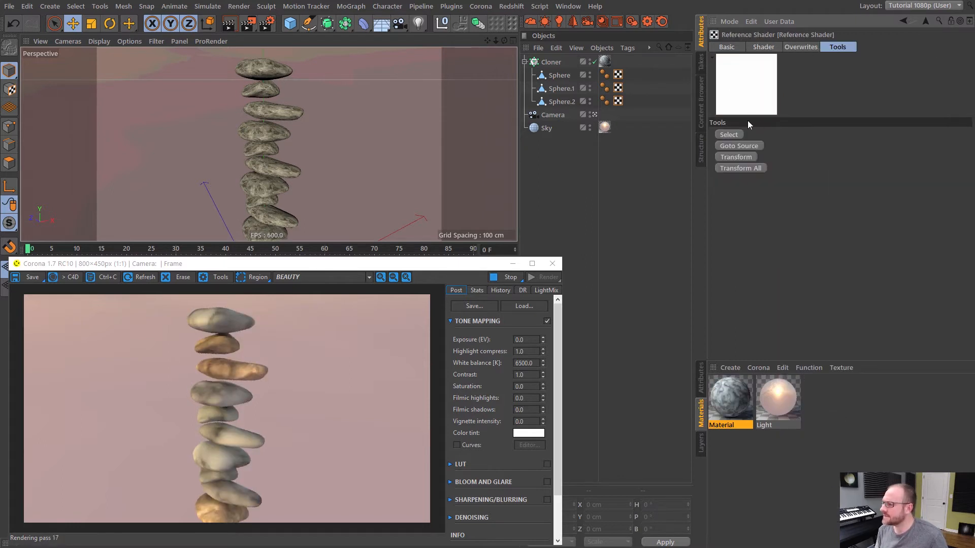
left_click(729, 135)
left_click(668, 84)
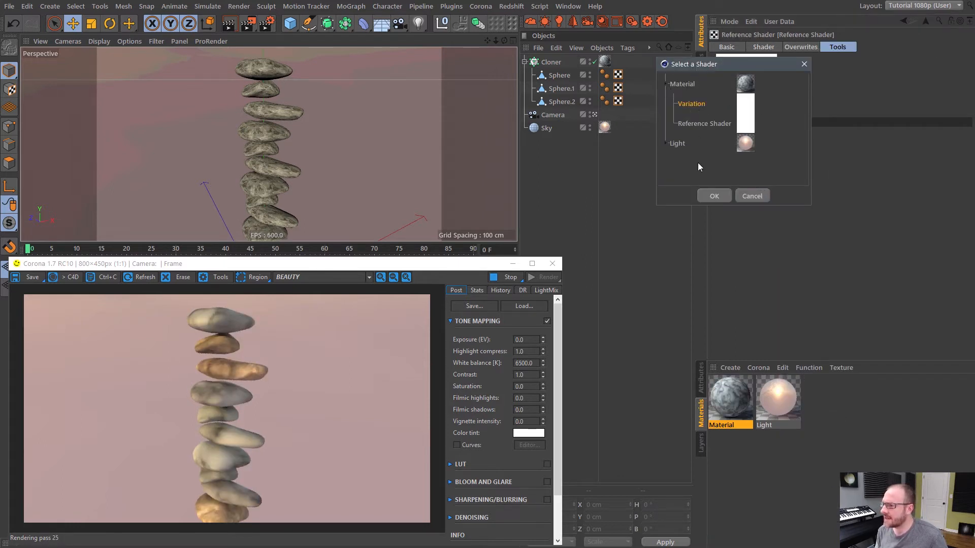
left_click(714, 196)
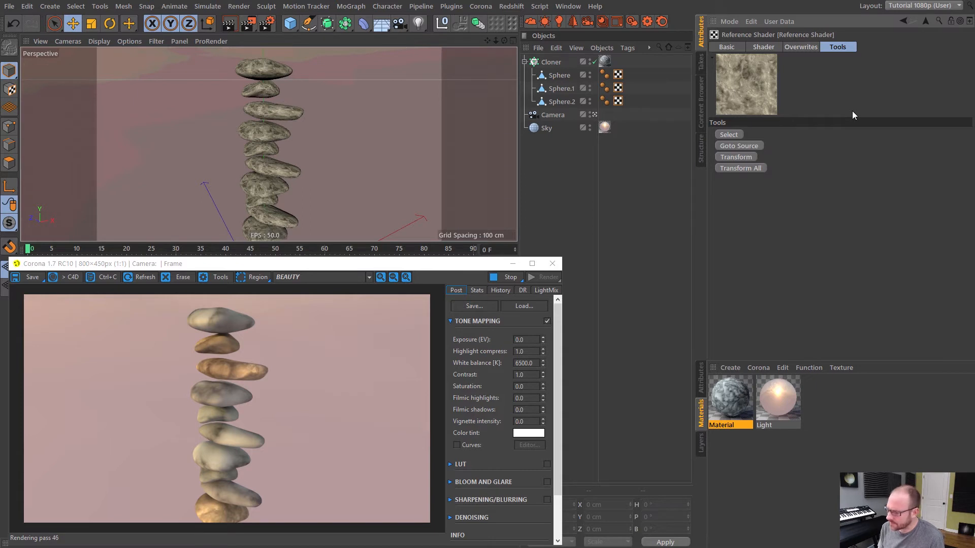
Wrap the displacement texture's Reference Shader in a Filter shader.
left_click(924, 21)
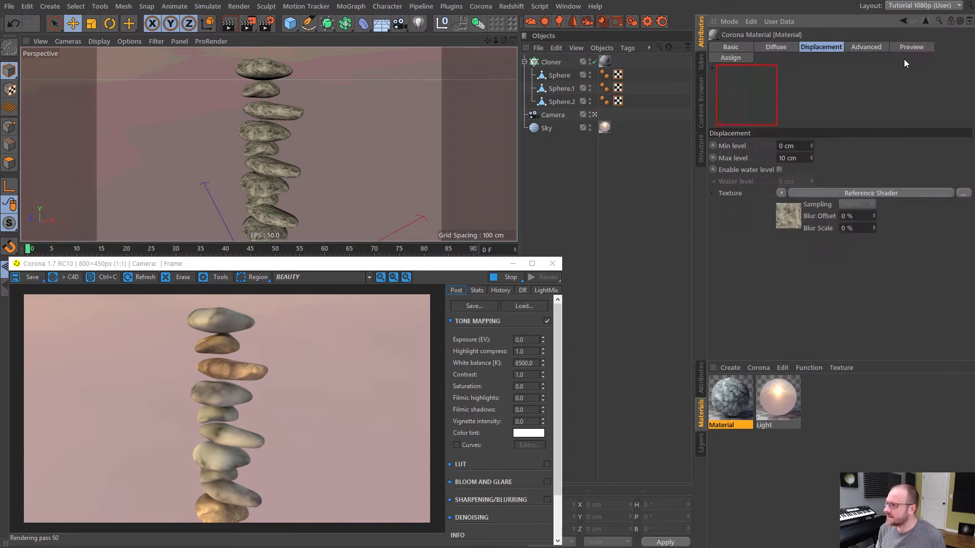
left_click(781, 193)
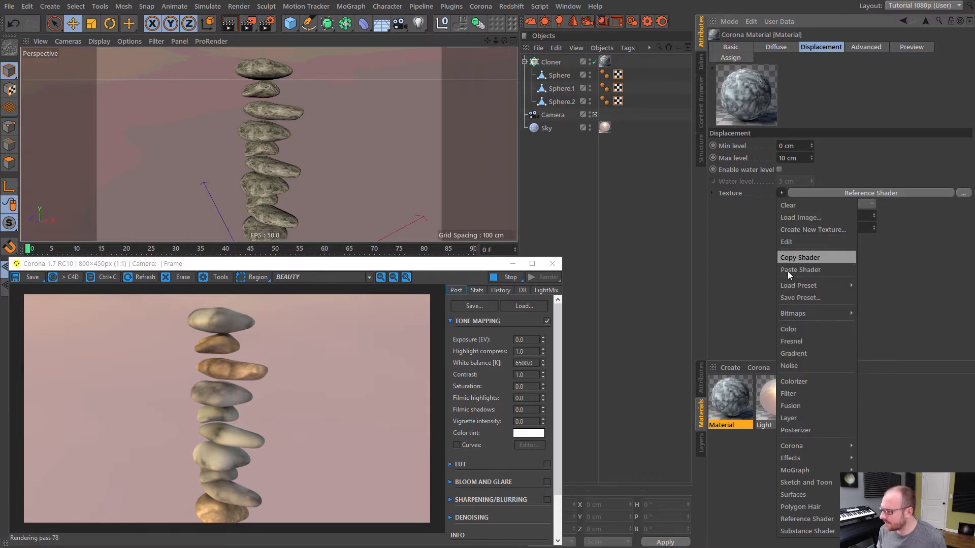
left_click(799, 394)
Set the Filter shader's saturation to -100% and raise its contrast to slightly above 16%.
left_click(807, 193)
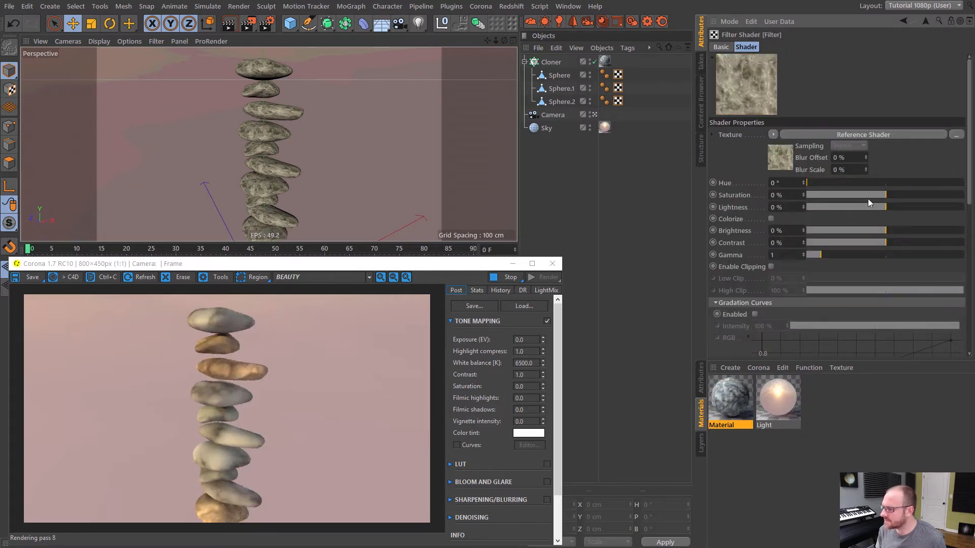
left_click_drag(867, 199, 805, 202)
left_click(898, 243)
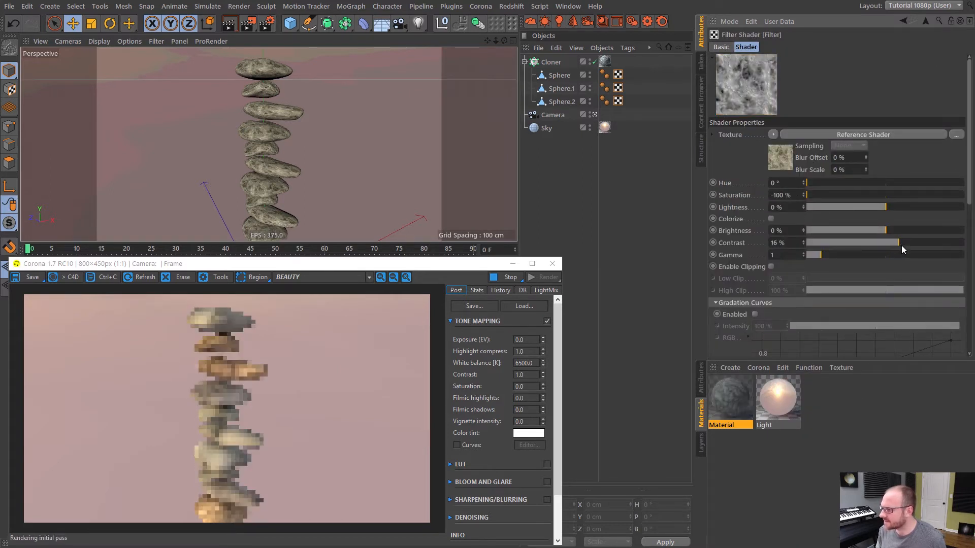
left_click_drag(903, 243, 907, 243)
Set the pebble material's displacement to a minimum level of -2 cm and a maximum level of 5 cm.
left_click(739, 404)
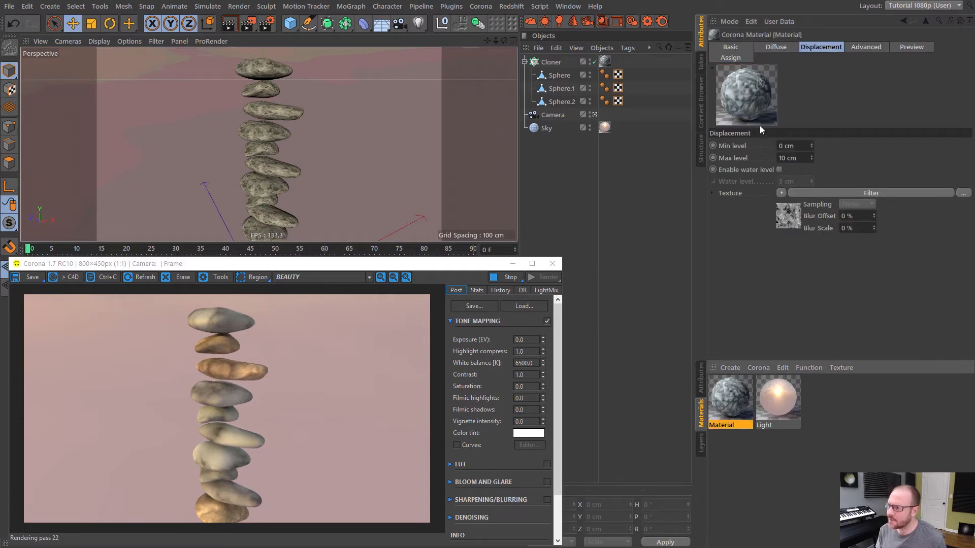
left_click(799, 157)
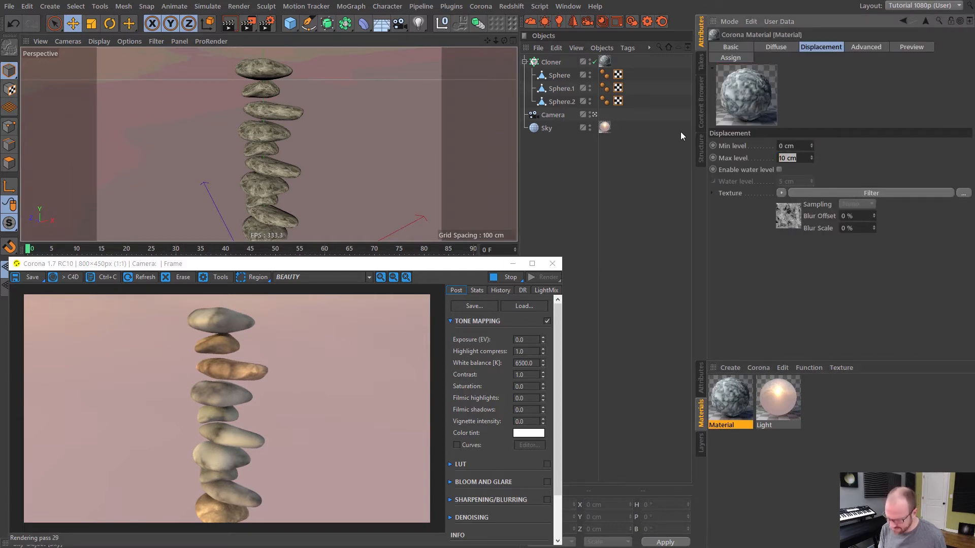
type("5")
key("Return")
left_click_drag(797, 147, 675, 148)
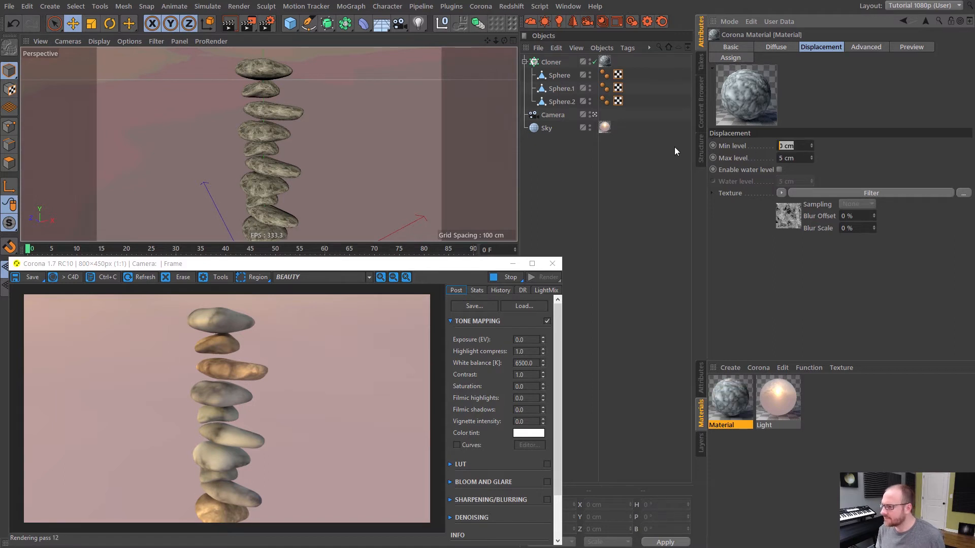
left_click(822, 397)
Restart Corona's interactive render and examine the displaced pebbles up close.
left_click(553, 263)
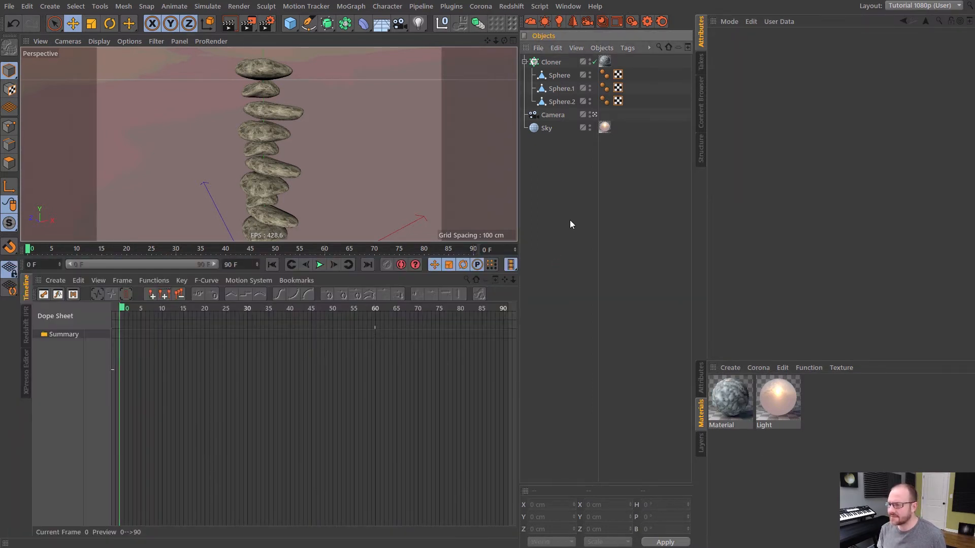
left_click(630, 29)
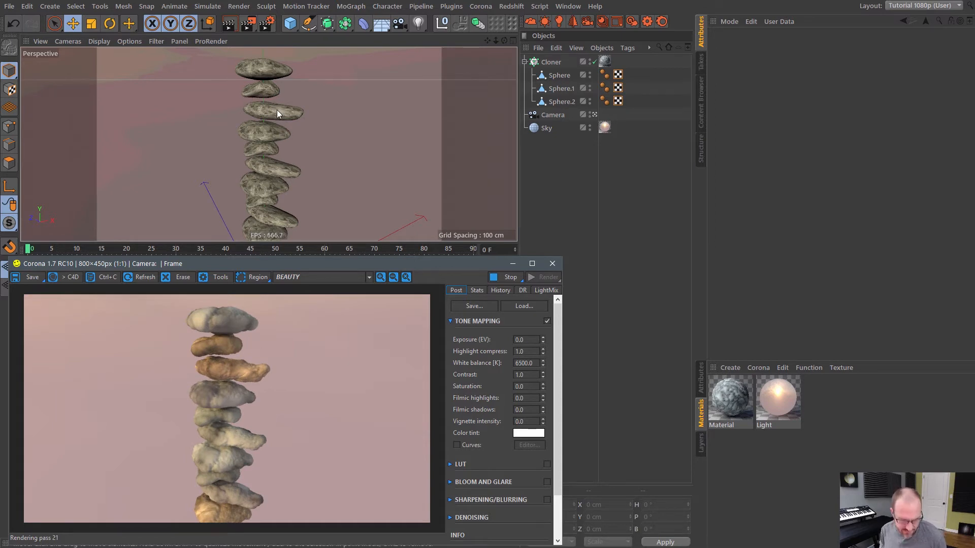
left_click_drag(274, 111, 274, 95, "alt")
right_click_drag(276, 106, 286, 100, "alt")
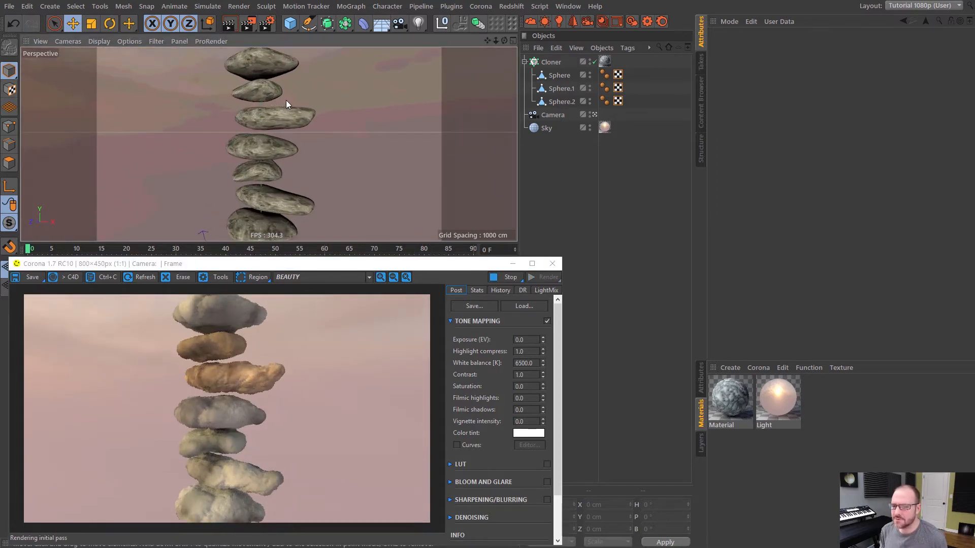
left_click_drag(276, 108, 275, 100, "alt")
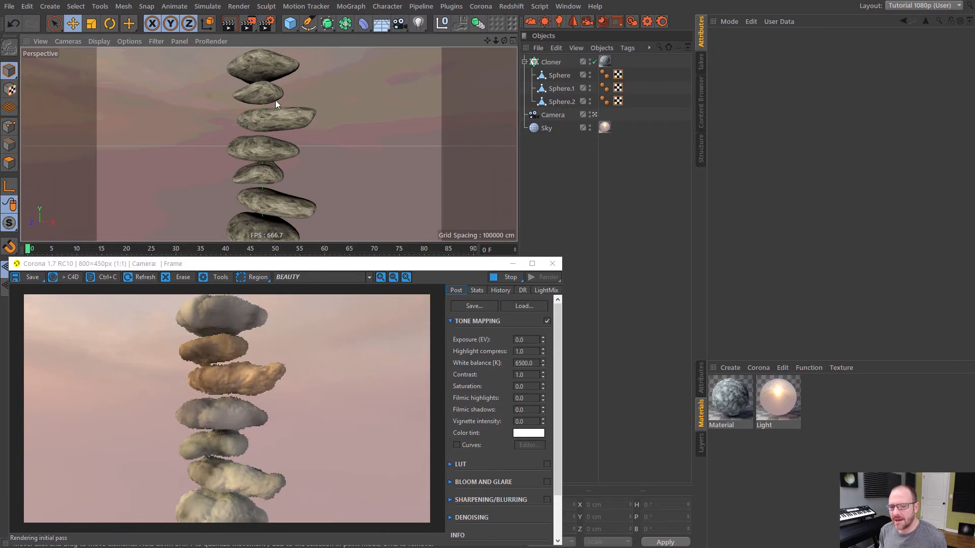
Set the pebble material's maximum displacement level to 2 cm and restart the interactive render to check the stones.
left_click(727, 402)
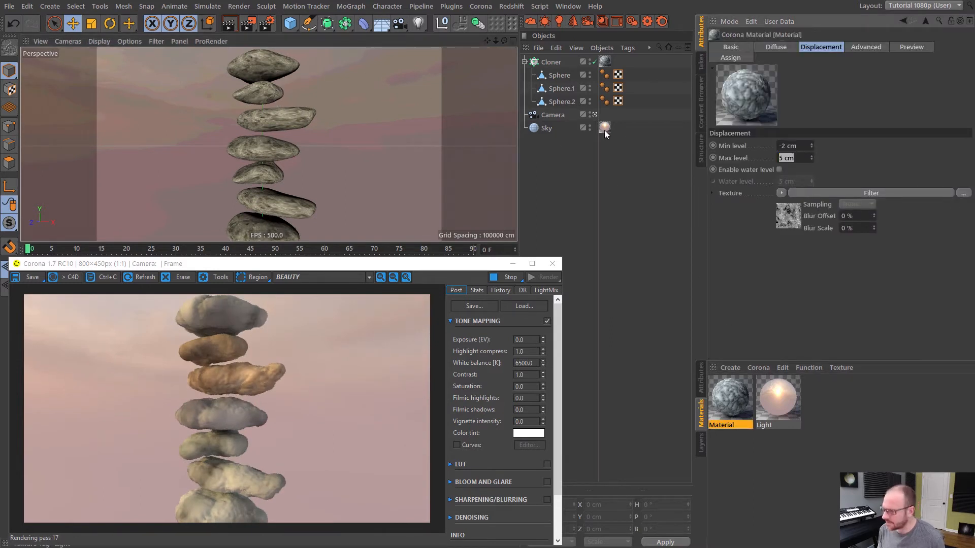
type("2")
key("Return")
left_click(632, 22)
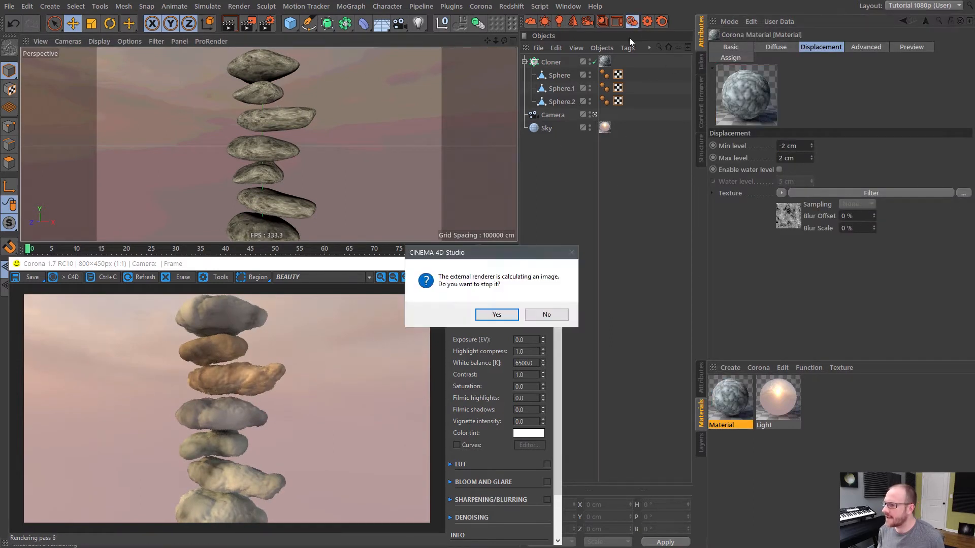
left_click(497, 315)
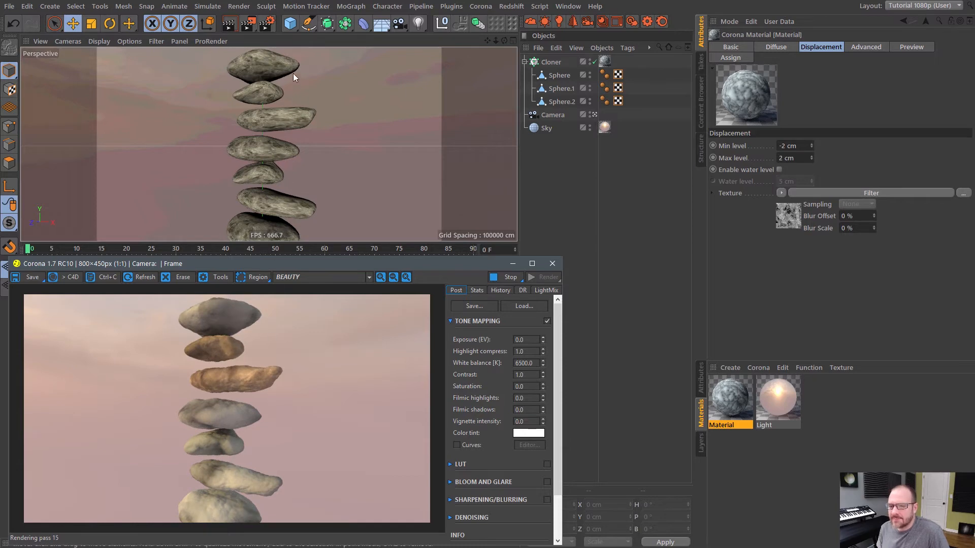
mouse_move(277, 118)
left_mouse_down("alt")
mouse_move(259, 166)
mouse_move(282, 104)
mouse_move(277, 112)
left_mouse_up("alt")
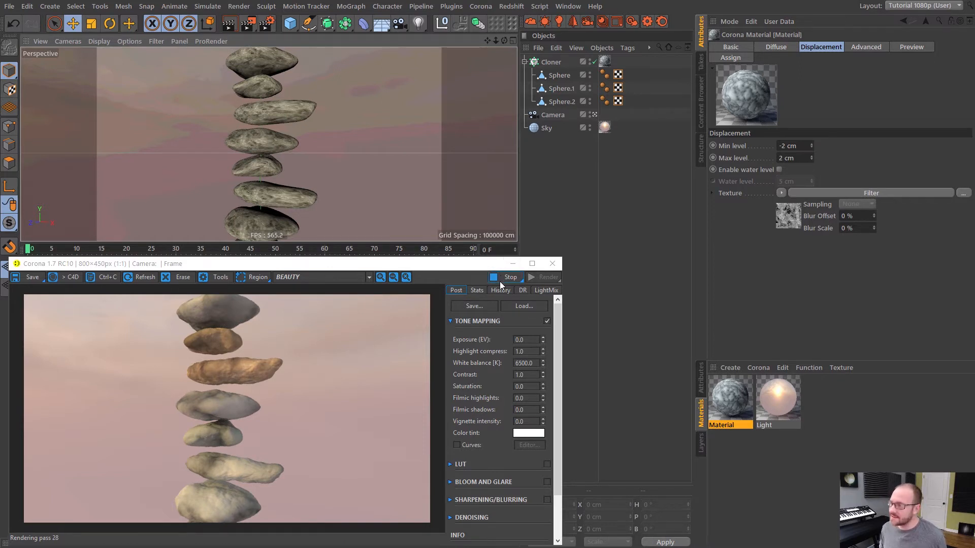
Set Corona's displacement screen size to 1 px in the render's performance settings.
left_click(553, 264)
key("ctrl+b")
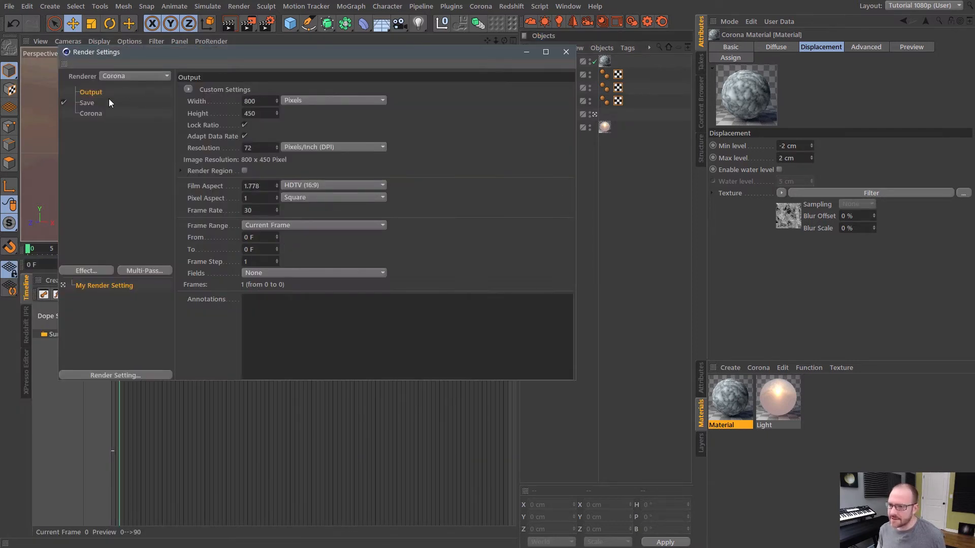
left_click(91, 113)
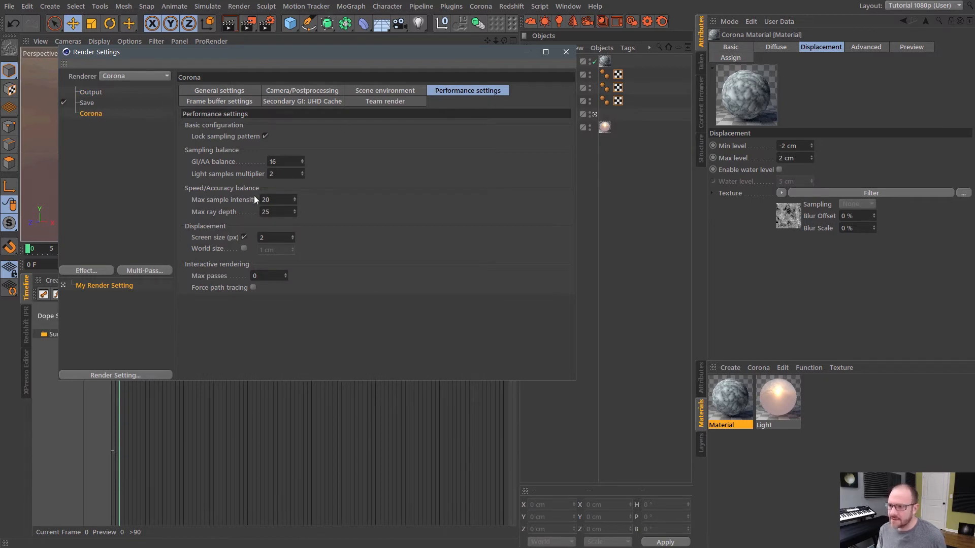
left_click_drag(269, 238, 176, 218)
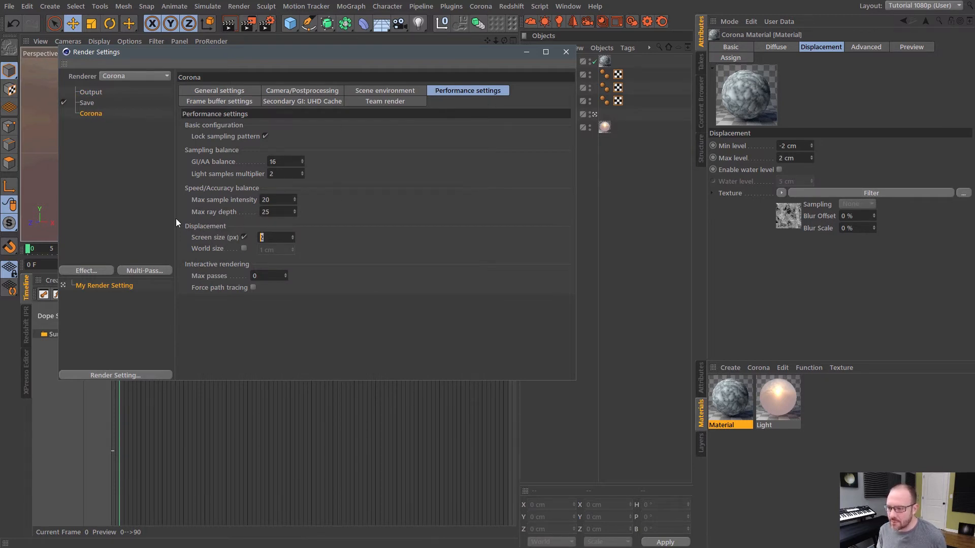
type("1")
left_click(566, 53)
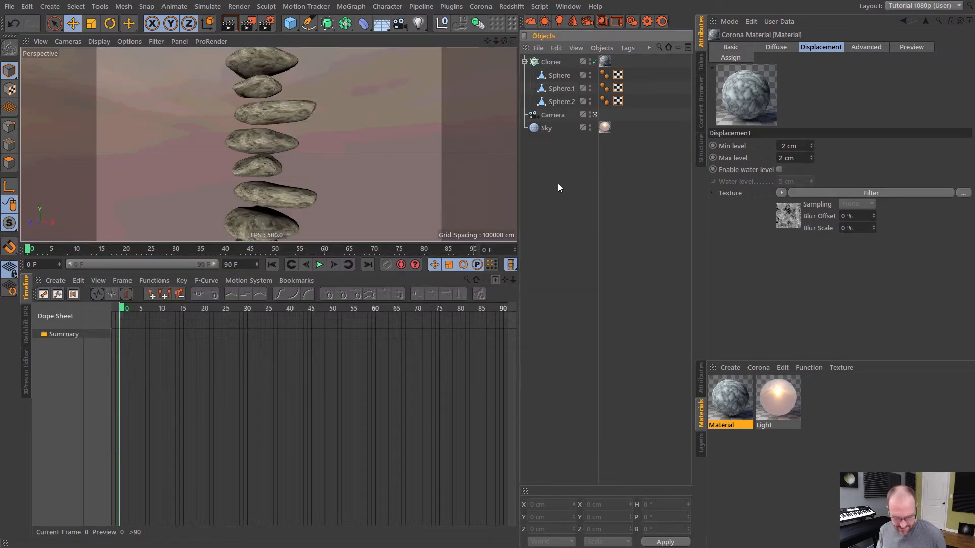
Render the frame to the Picture Viewer and remove the older renders from its history.
key("shift+r")
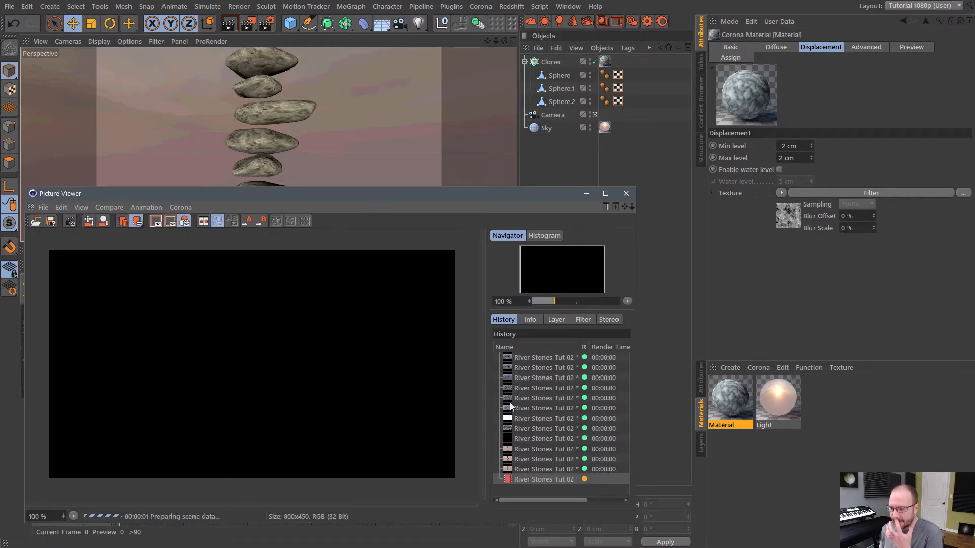
left_click(529, 357)
left_click(532, 469, "shift")
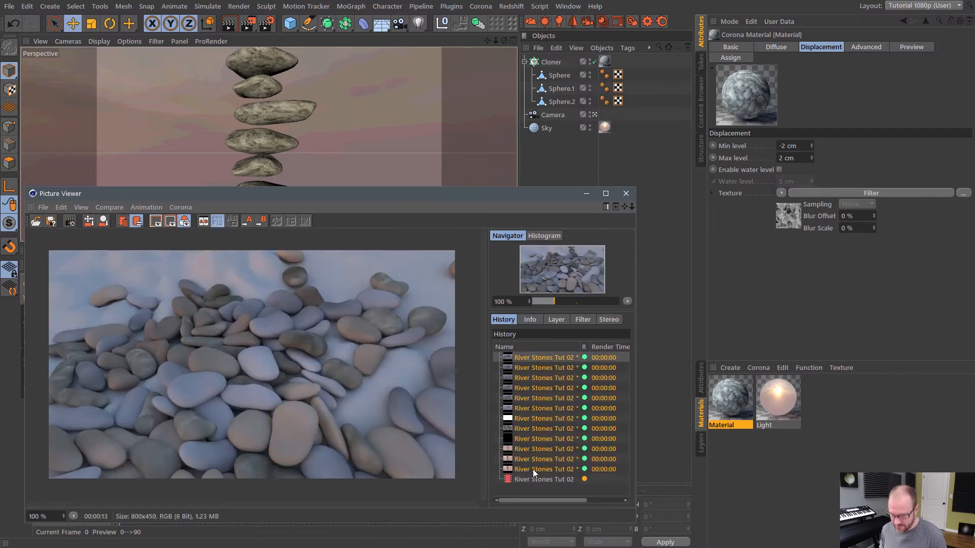
key("Delete")
left_click(464, 309)
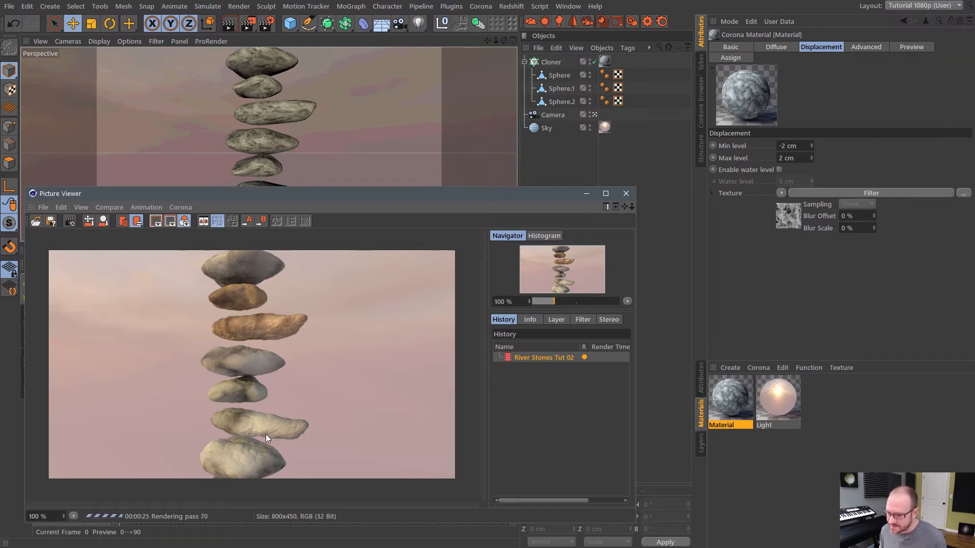
left_click(625, 194)
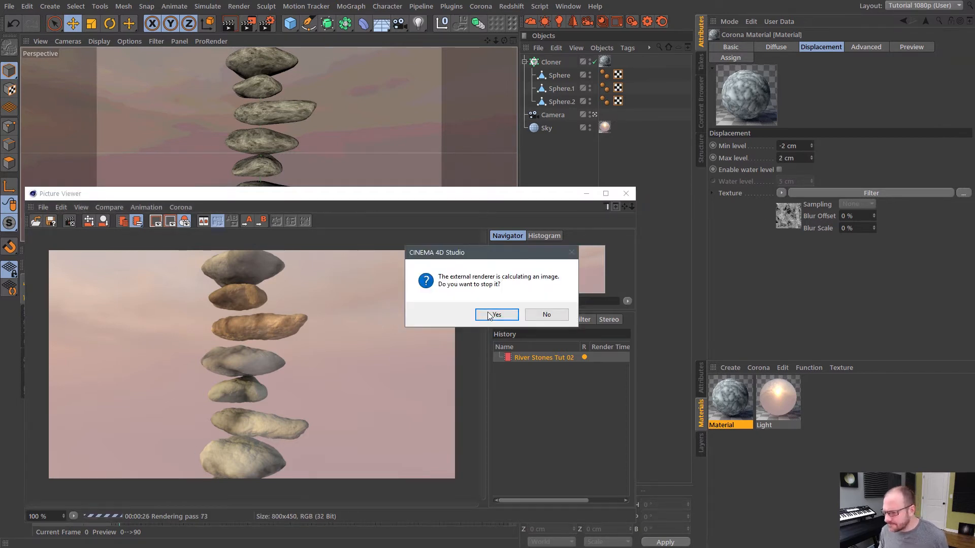
key("Return")
Set the pebble material's displacement maximum level to 1.5 cm and minimum level to -1 cm.
type("1.5")
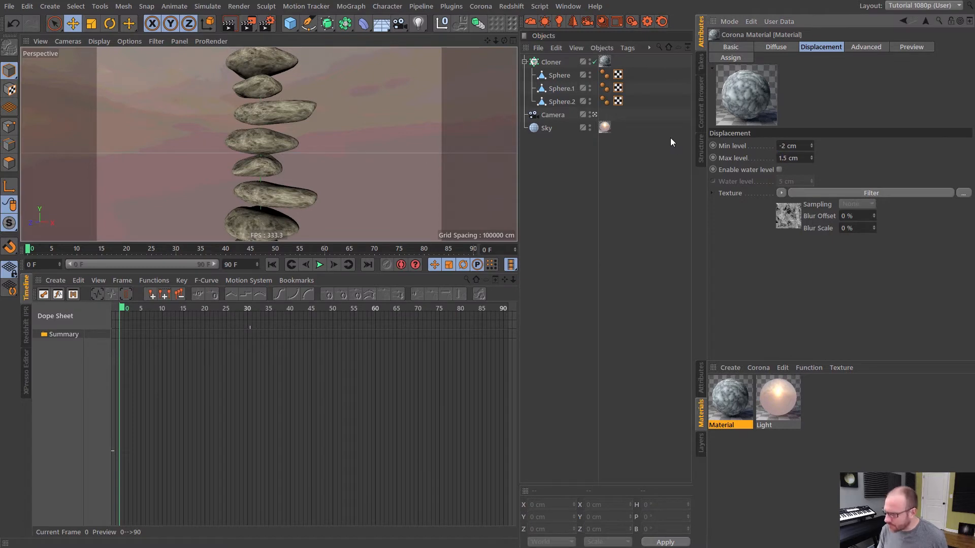
key("Return")
key("shift+Tab")
type("-1")
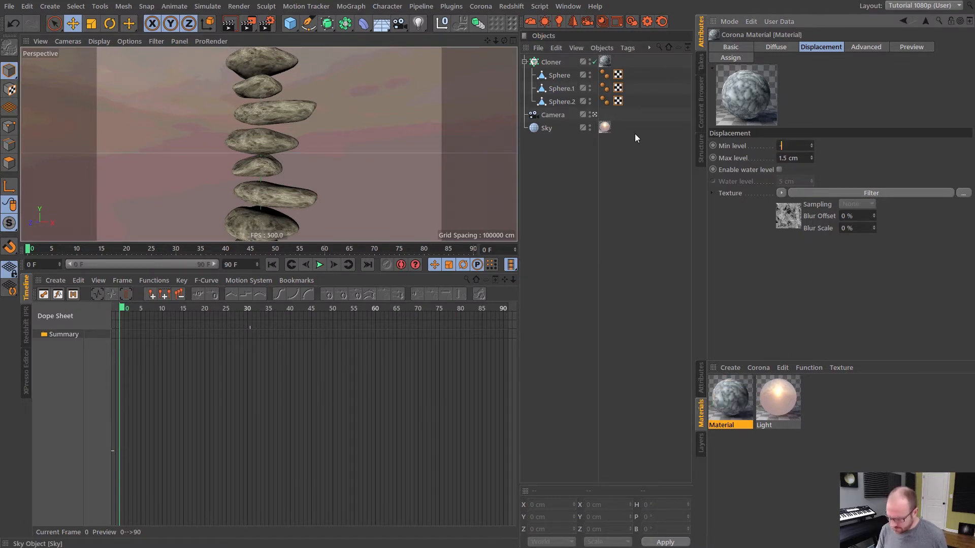
key("Return")
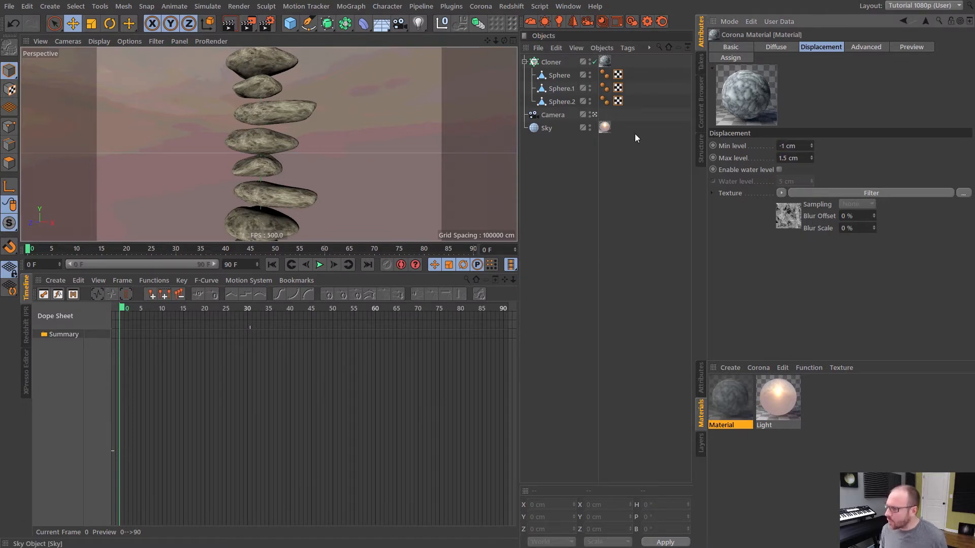
Copy the displacement texture's Filter shader and enable Reflection on the pebble material.
left_click(781, 193)
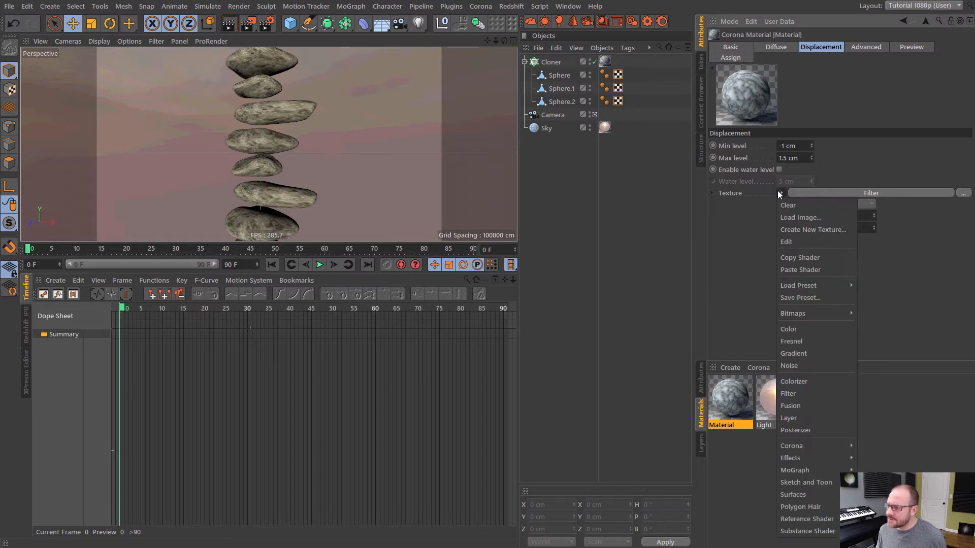
left_click(816, 257)
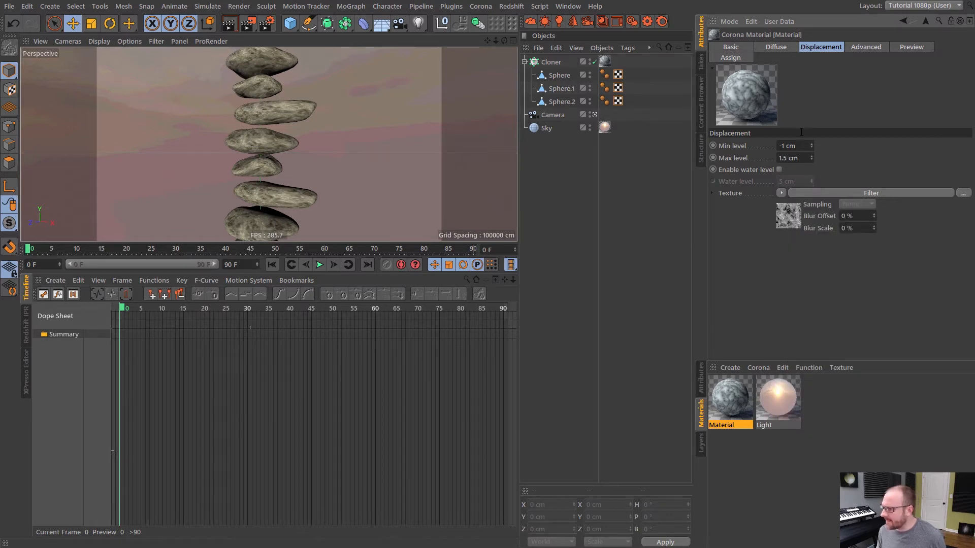
left_click(731, 47)
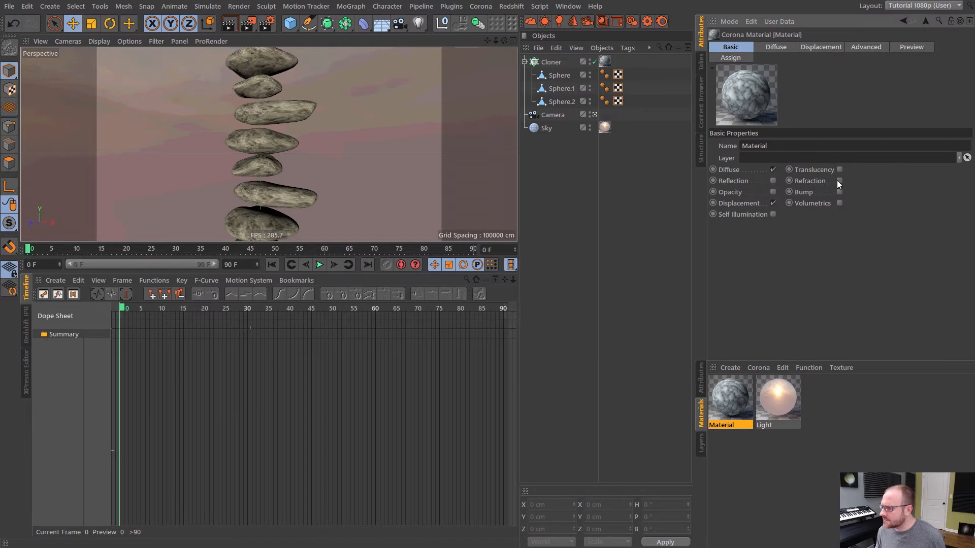
left_click(773, 182)
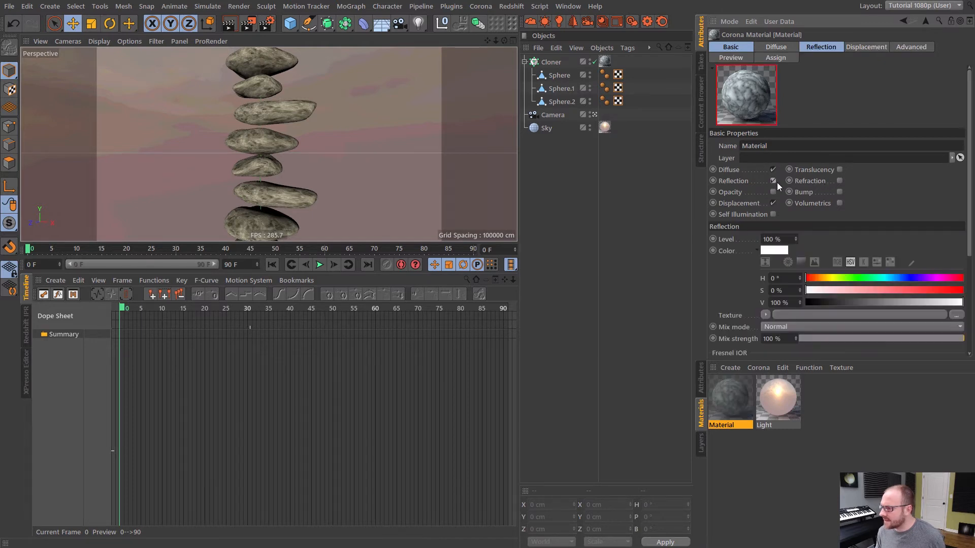
left_click(822, 47)
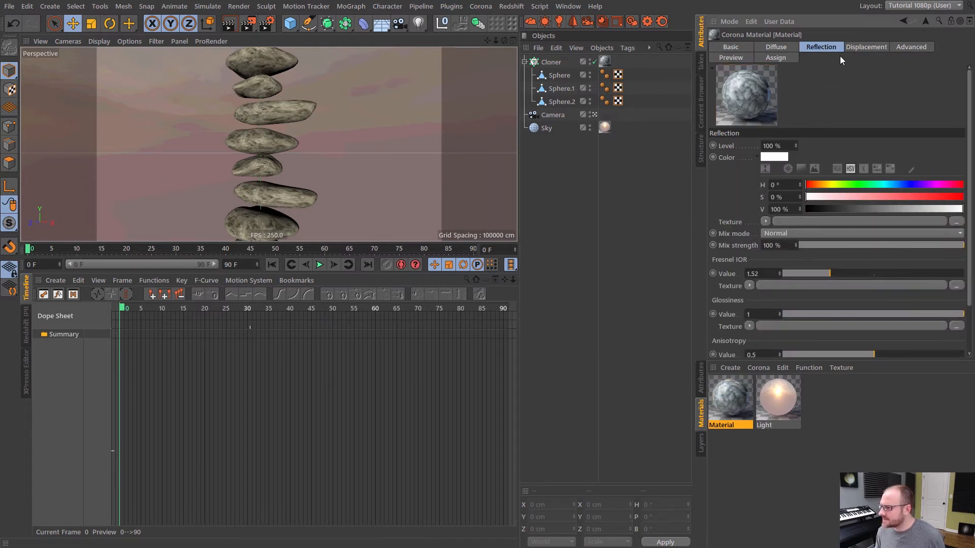
Paste the copied Filter shader as the reflection's glossiness texture.
left_click(749, 326)
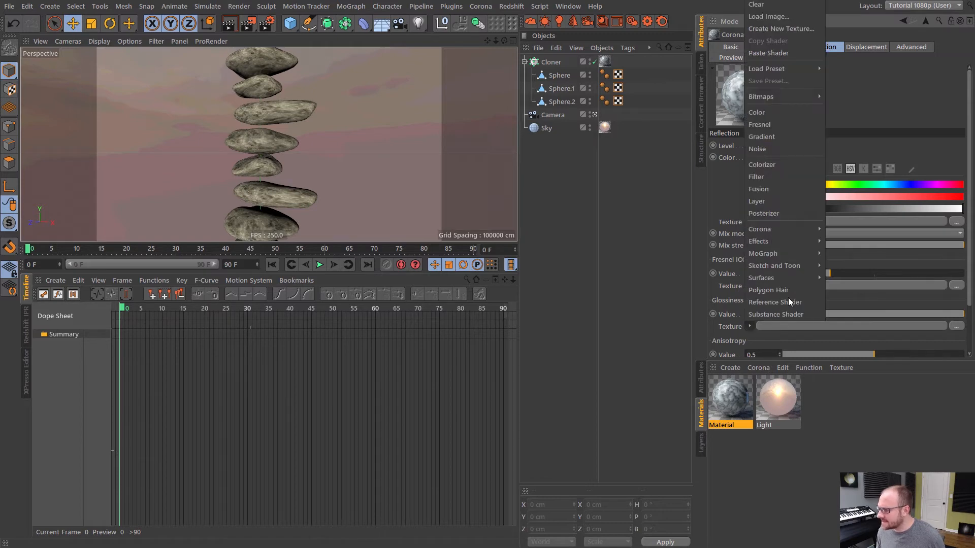
left_click(769, 54)
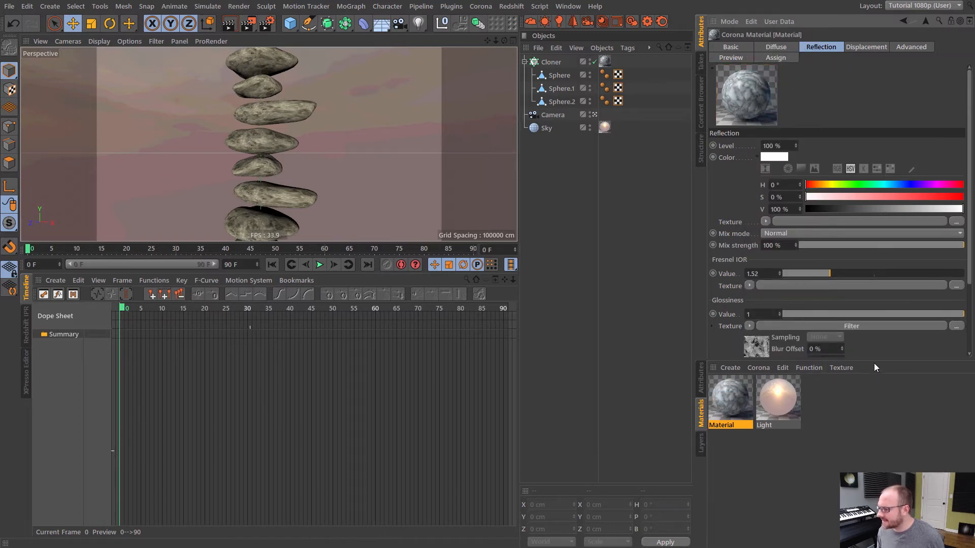
left_click_drag(873, 361, 873, 405)
Set the glossiness Filter shader's contrast to 25% and raise its gamma to just under 1.86.
left_click(754, 346)
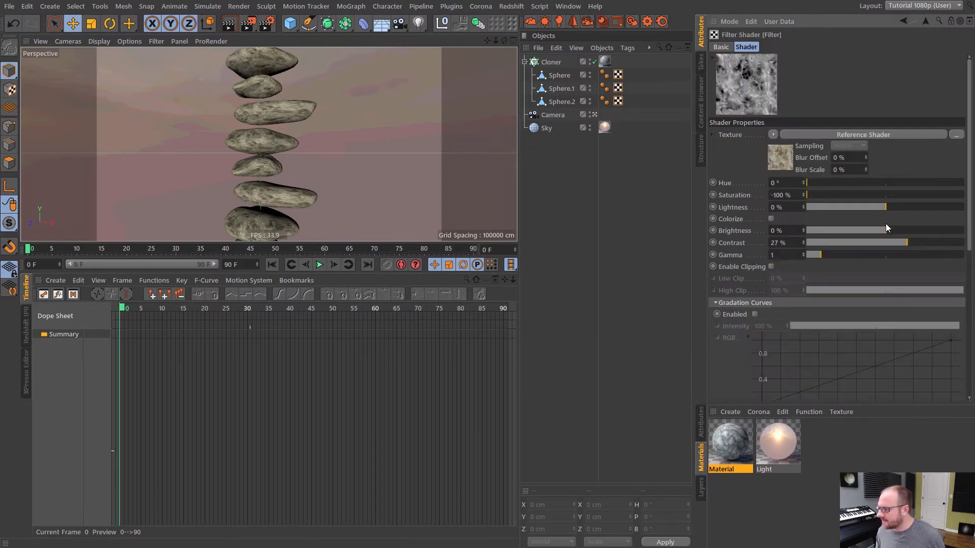
left_click_drag(913, 245, 892, 244)
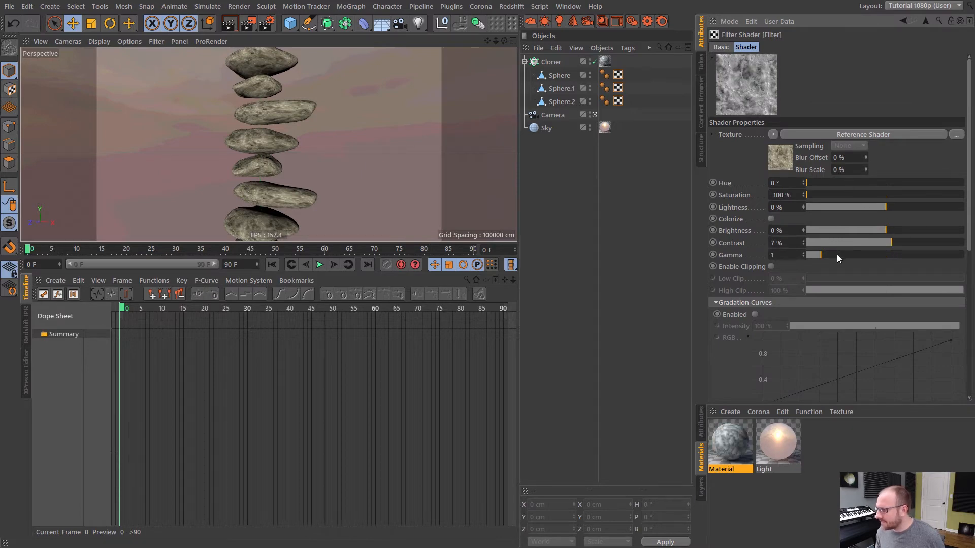
left_click_drag(830, 254, 836, 255)
left_click_drag(894, 242, 909, 242)
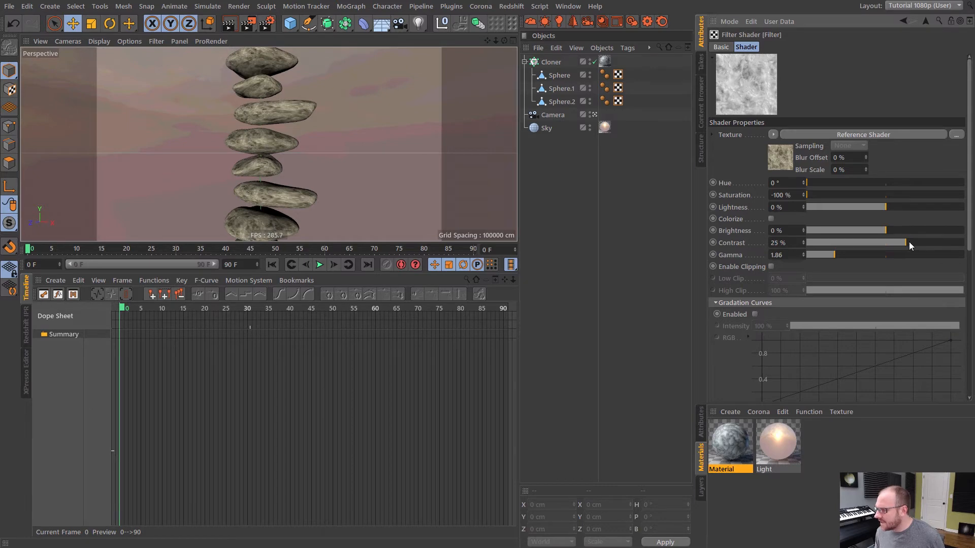
left_click_drag(836, 256, 833, 256)
Open the pebble material's preview in a separate, larger window to inspect the reflections.
left_click(718, 473)
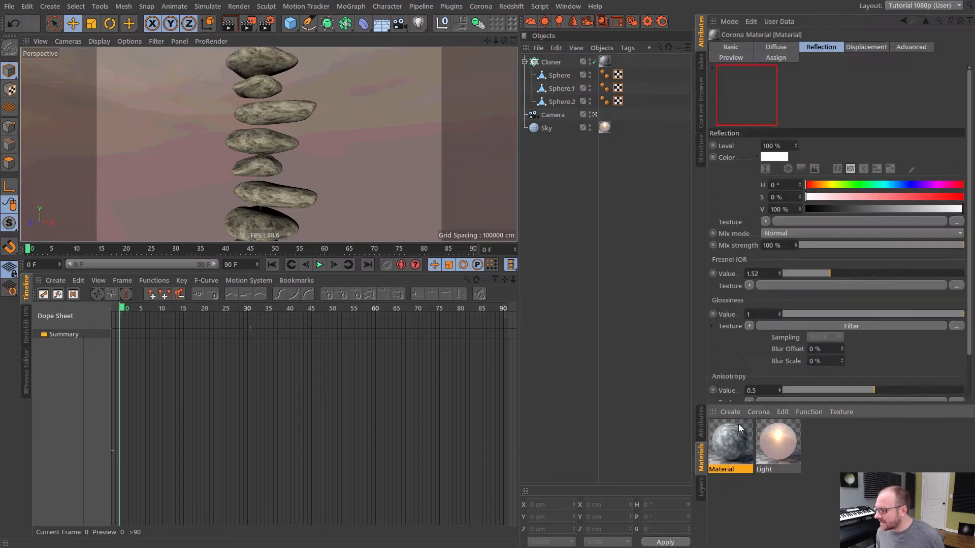
right_click(750, 94)
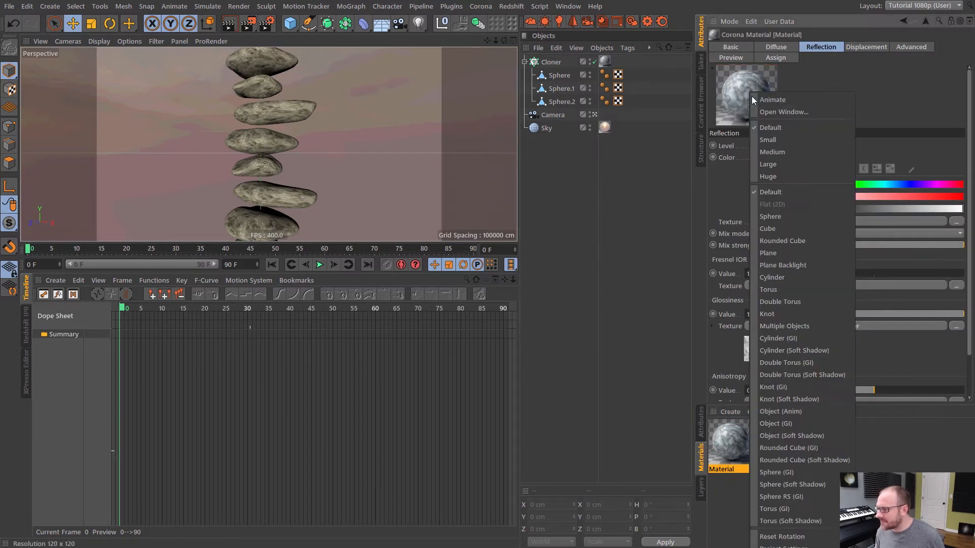
left_click(792, 112)
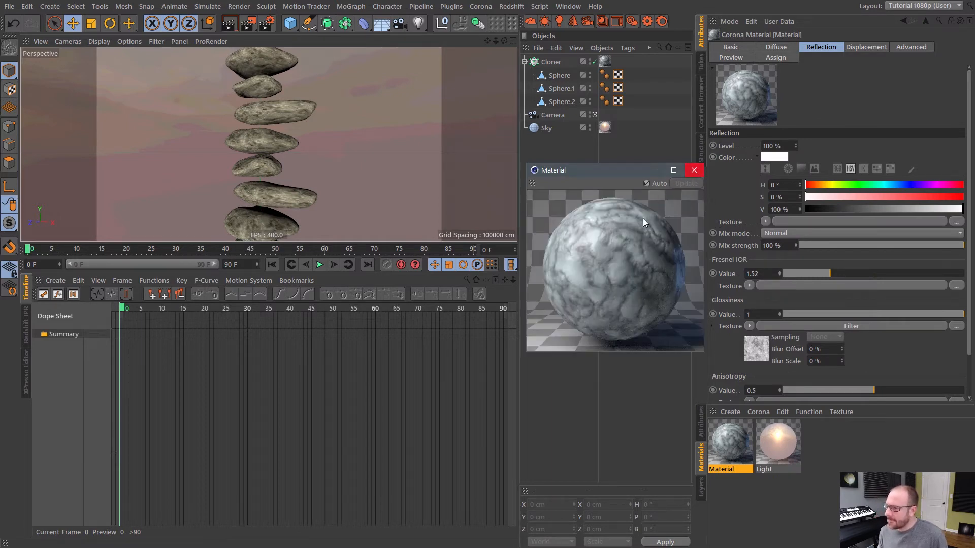
In the pebble material's diffuse Variation shader, set the first noise's seed to 781 and the second noise's seed to 808.
left_click(693, 171)
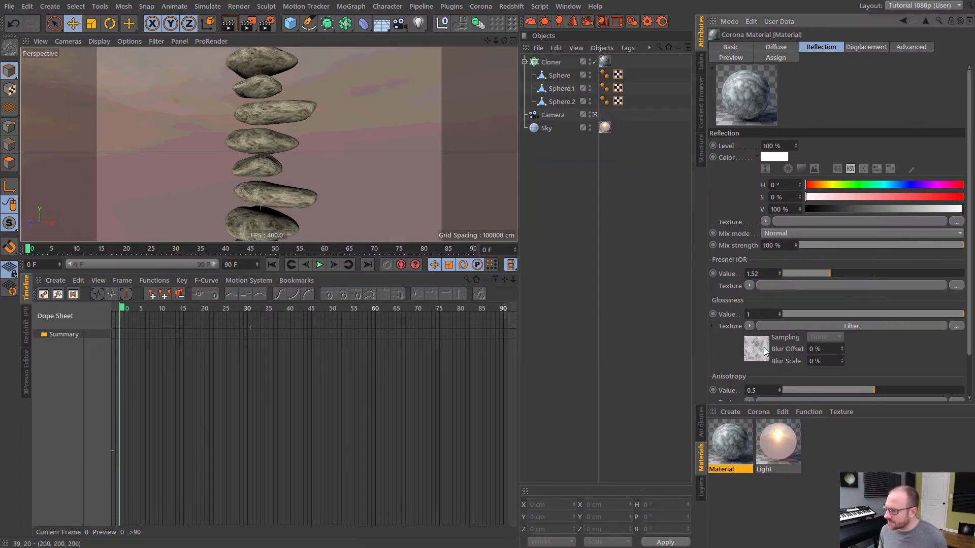
left_click(776, 47)
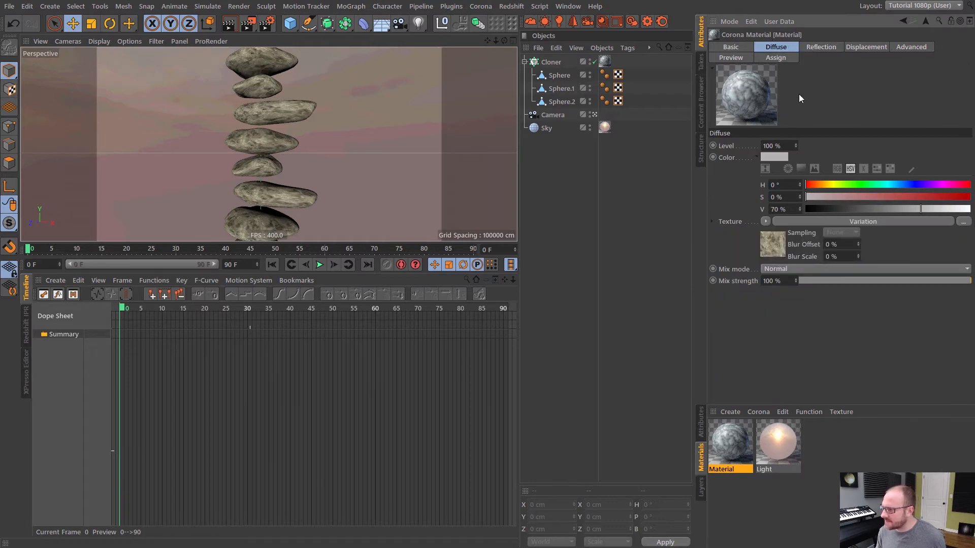
left_click(777, 256)
left_click(778, 301)
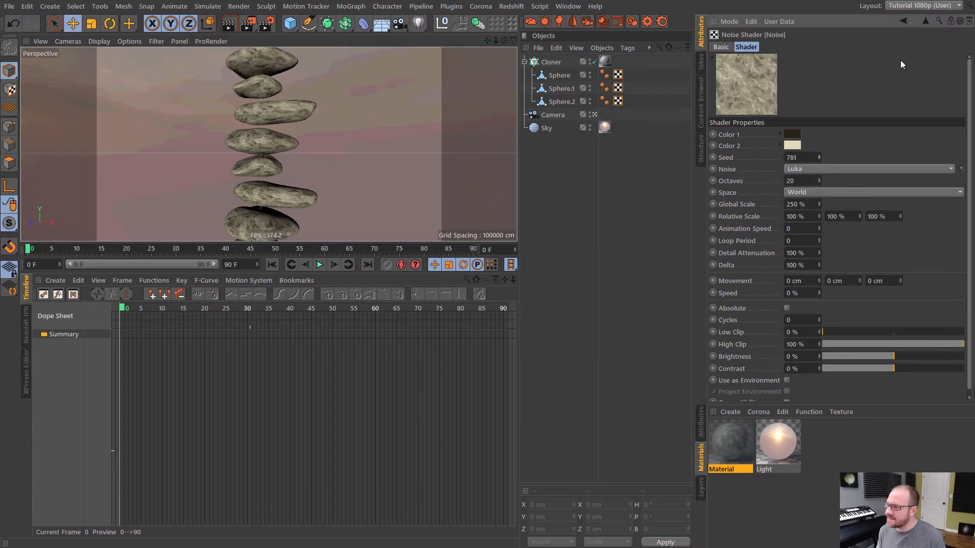
left_click(925, 21)
left_click(776, 367)
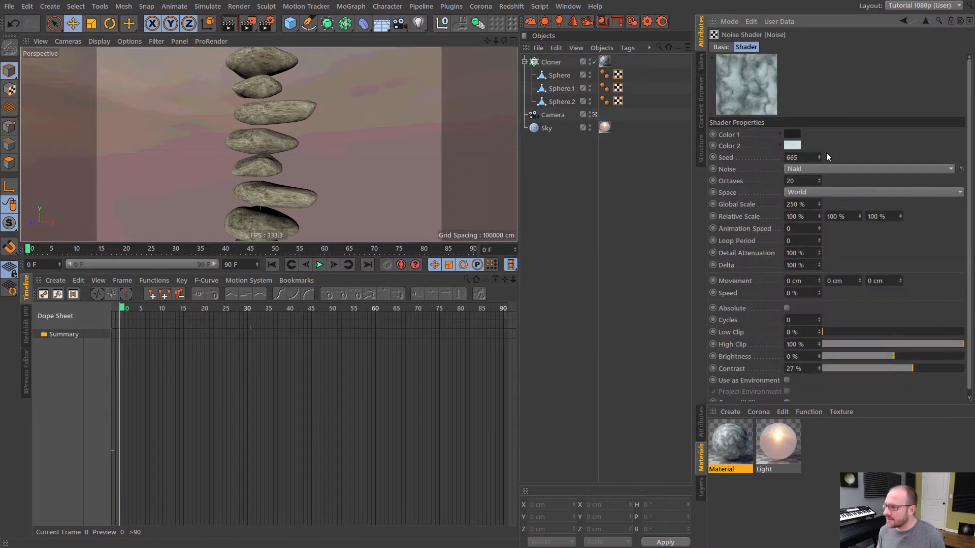
left_click_drag(821, 152, 832, 104)
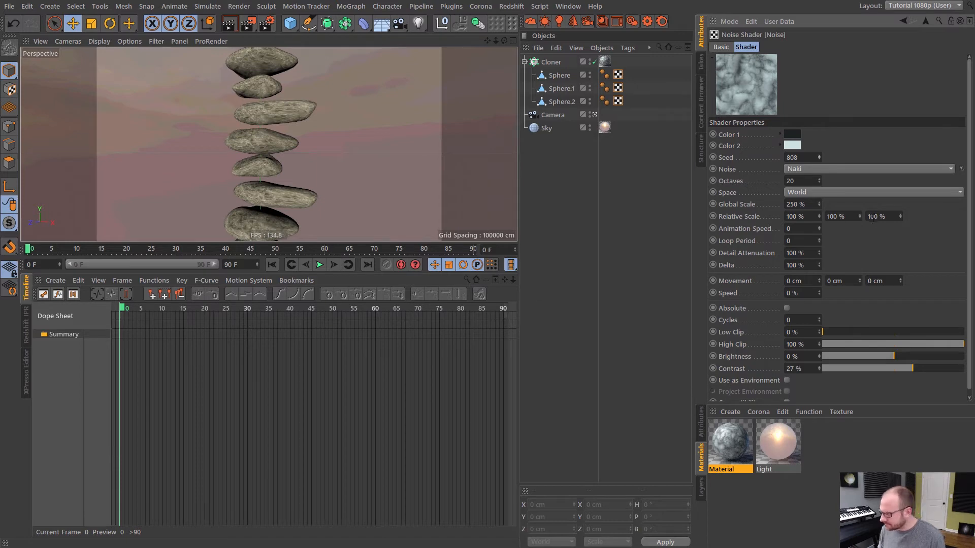
Set the seed of the third noise texture in the diffuse Variation shader to 818, and deselect the material.
left_click(926, 21)
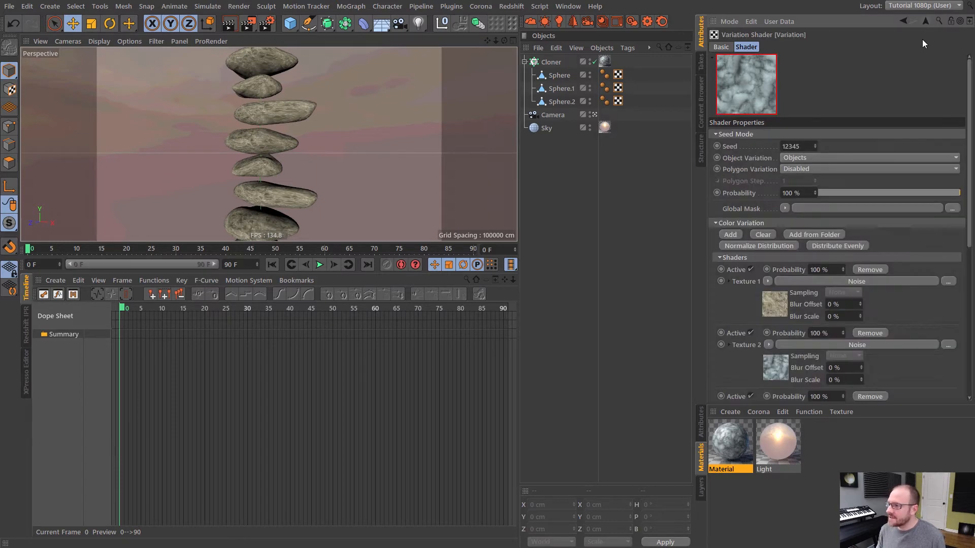
scroll(770, 343, "down", 3)
left_click(770, 343)
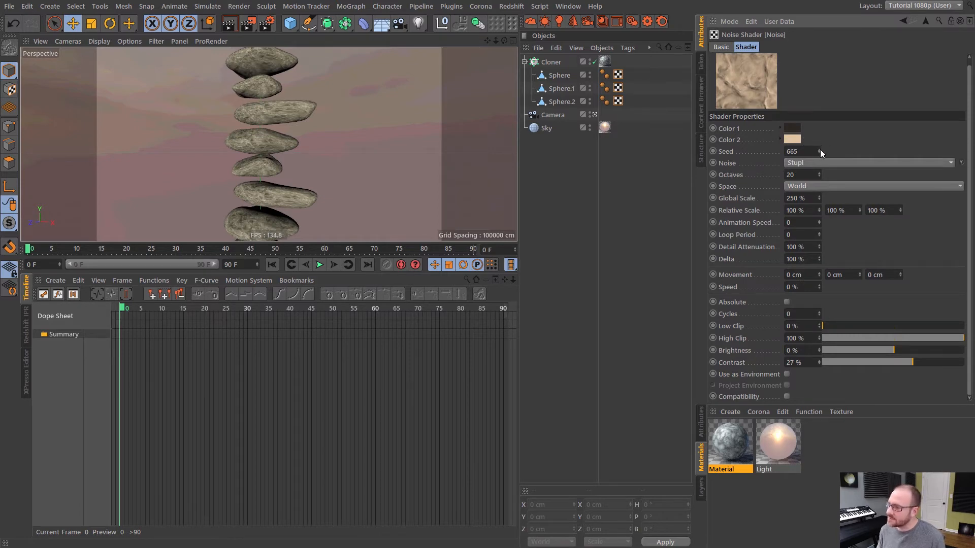
left_click_drag(820, 149, 843, 87)
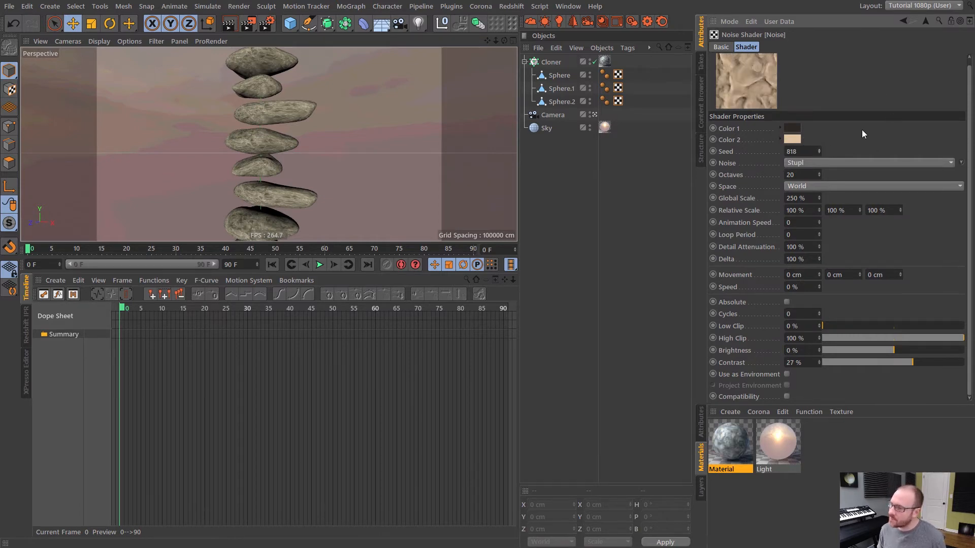
left_click(925, 21)
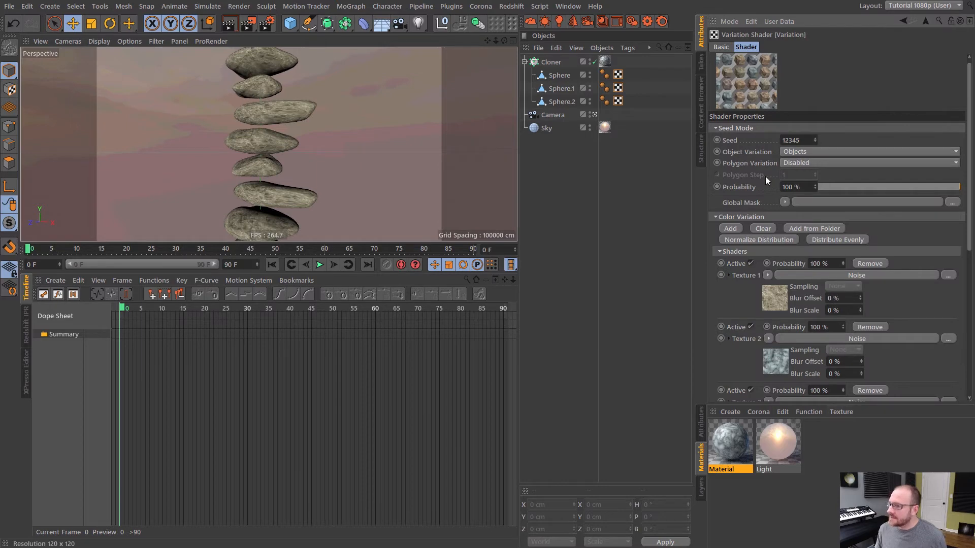
left_click(756, 503)
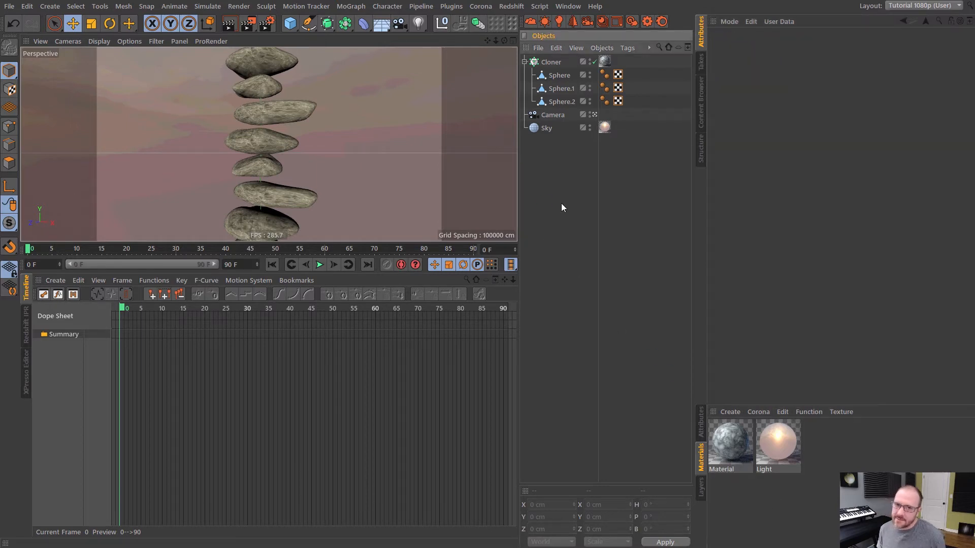
Render the pebble stack to the Picture Viewer, examine the stone textures and reflections, and close the render.
key("shift+r")
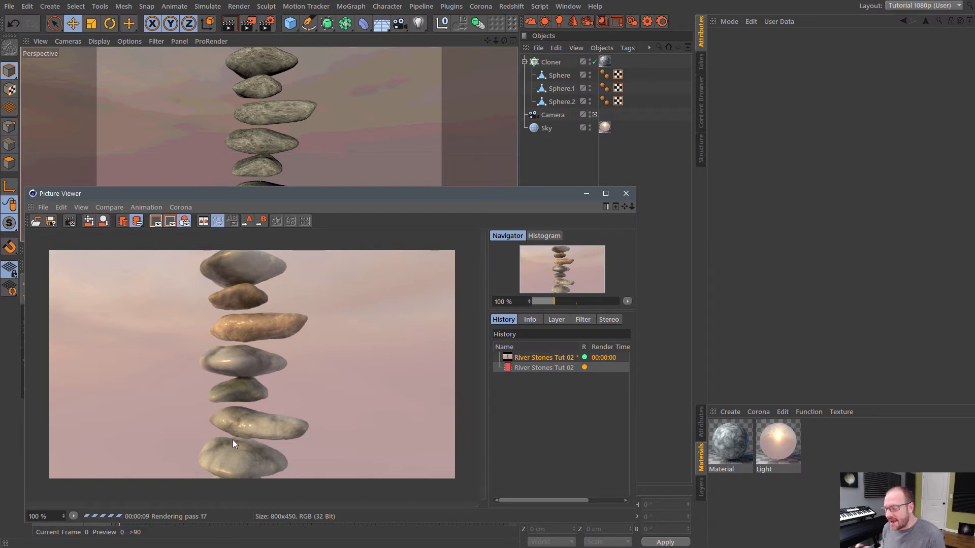
left_click(626, 193)
left_click(495, 313)
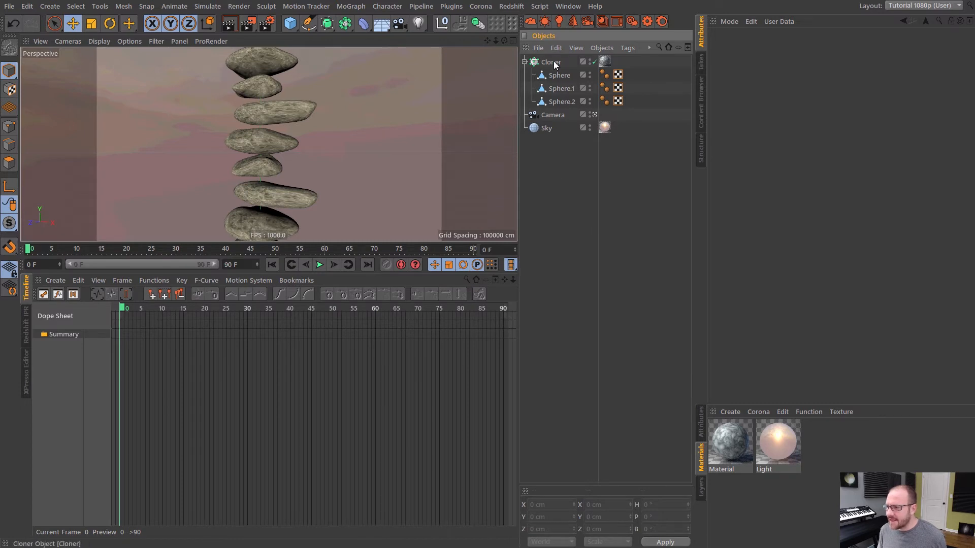
Switch the Cloner's mode from Linear to Grid Array.
left_click(552, 61)
left_click(791, 71)
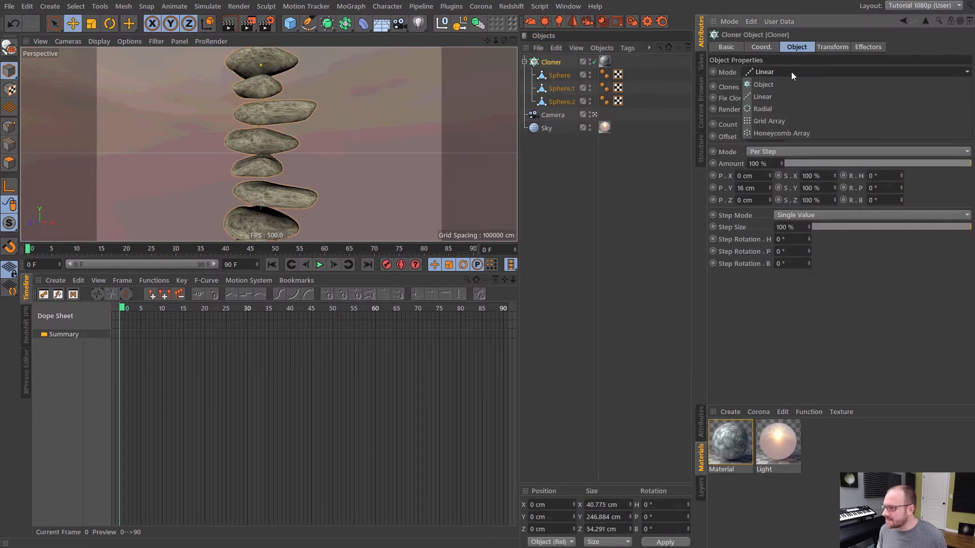
left_click(772, 120)
middle_click_drag(310, 205, 316, 106, "alt")
right_click_drag(298, 197, 259, 200, "alt")
left_click_drag(259, 200, 278, 241, "alt")
middle_click_drag(284, 204, 291, 115, "alt")
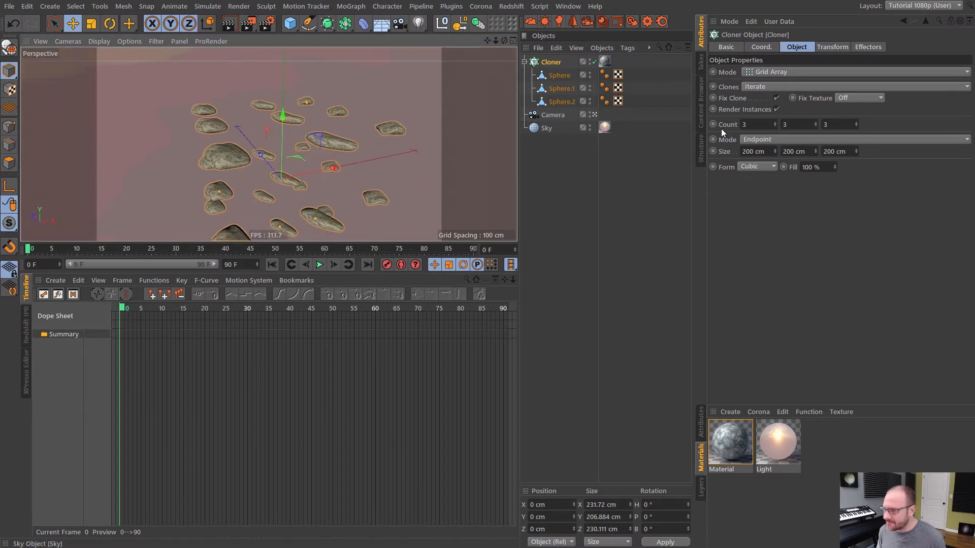
Raise the Cloner's grid count to 7 in the first two directions and increase the count in the third.
left_click(775, 123)
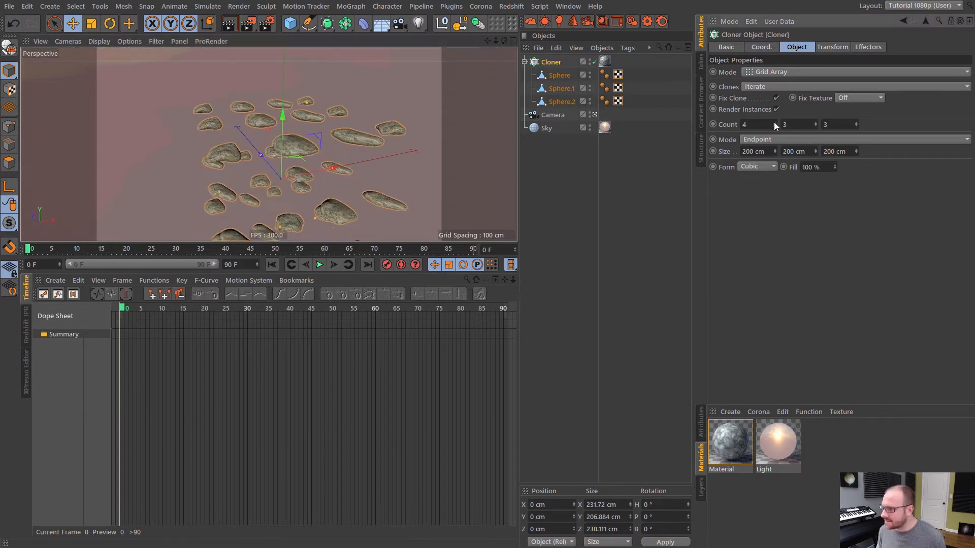
left_click(815, 123)
left_click(815, 123)
left_click(815, 123)
left_click(815, 123)
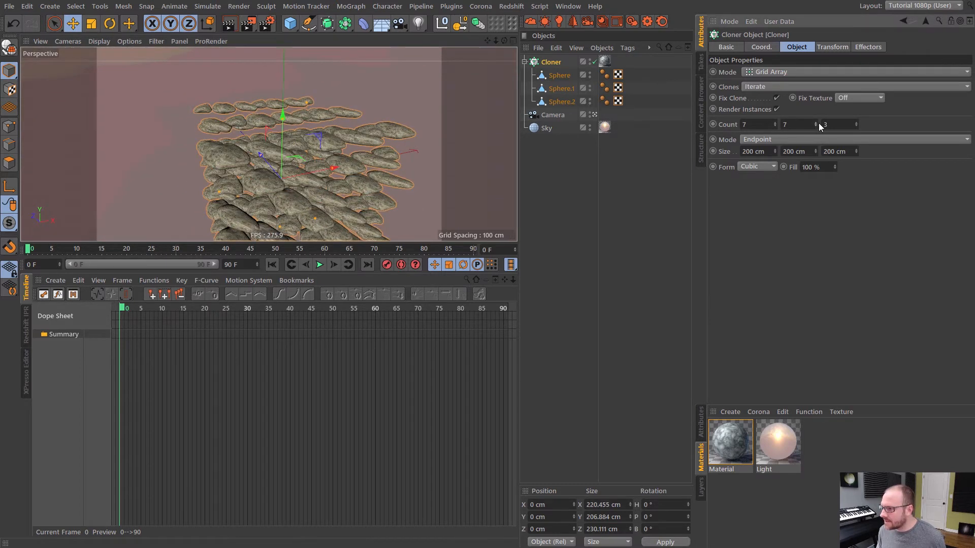
left_click(856, 123)
left_click(856, 123)
mouse_move(307, 142)
left_mouse_down("alt")
mouse_move(399, 167)
mouse_move(327, 132)
mouse_move(294, 172)
mouse_move(283, 150)
mouse_move(326, 82)
mouse_move(288, 145)
left_mouse_up("alt")
left_click(576, 189)
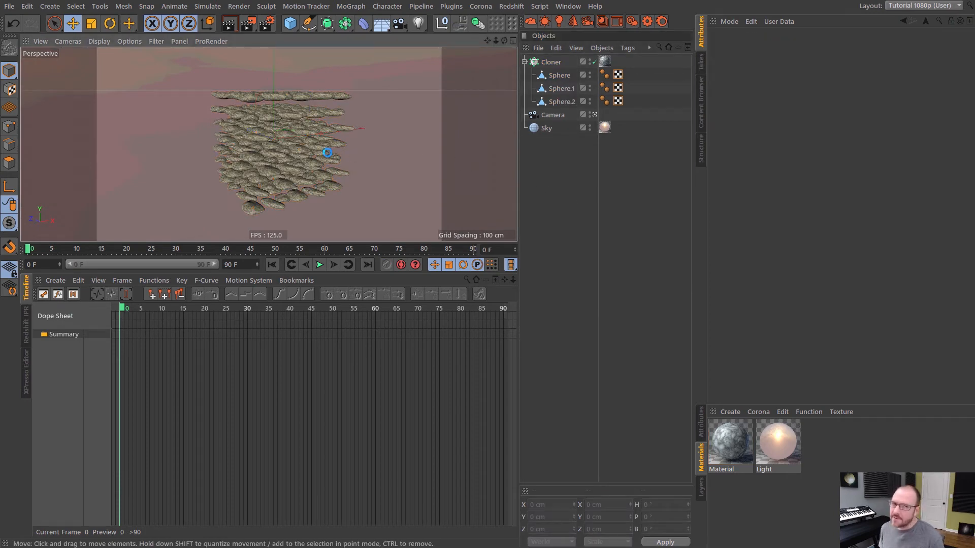
Add a Plane object and lower it beneath the pebble grid to about -250 cm in Y.
left_click(563, 185)
left_click_drag(295, 23, 401, 56)
left_click_drag(288, 88, 288, 175)
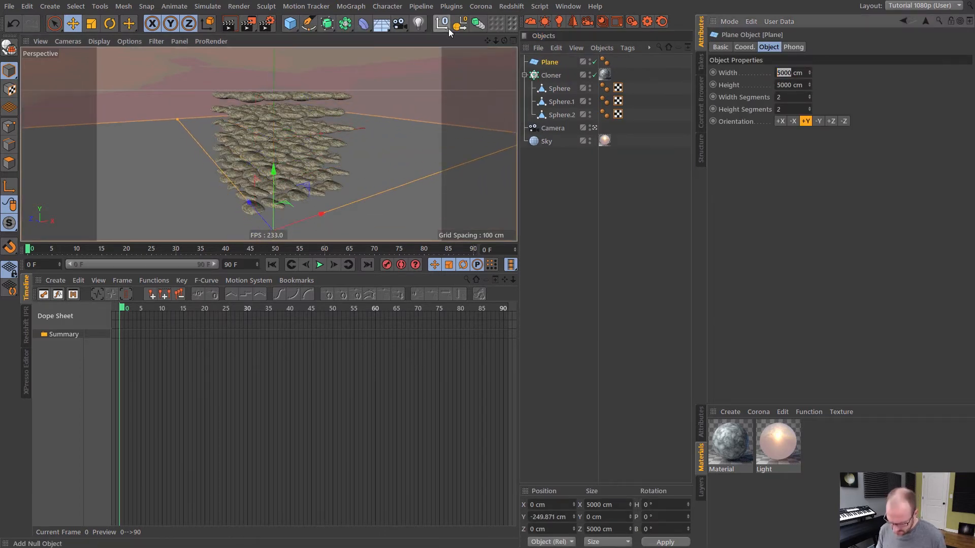
Set the plane's width and height to 1500 cm with 150 width segments and 150 height segments.
type("1500")
key("Tab")
type("1500")
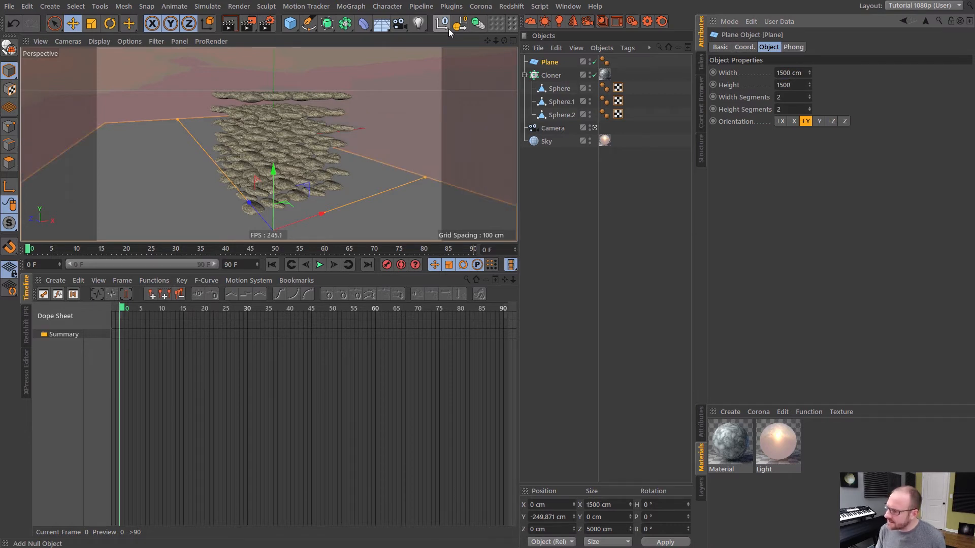
key("Tab")
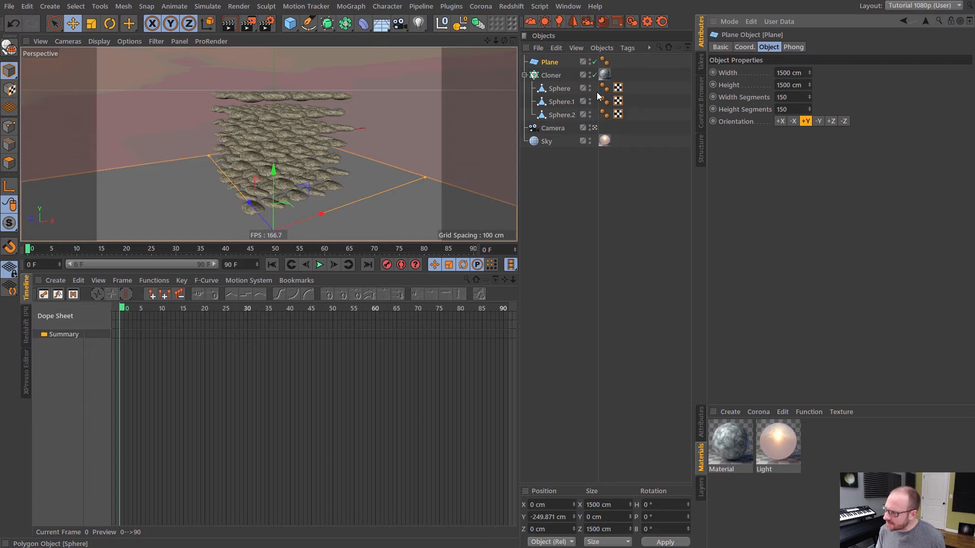
left_click(589, 202)
Disable the Cloner and add a Displacer deformer as a child of the plane.
left_click(594, 75)
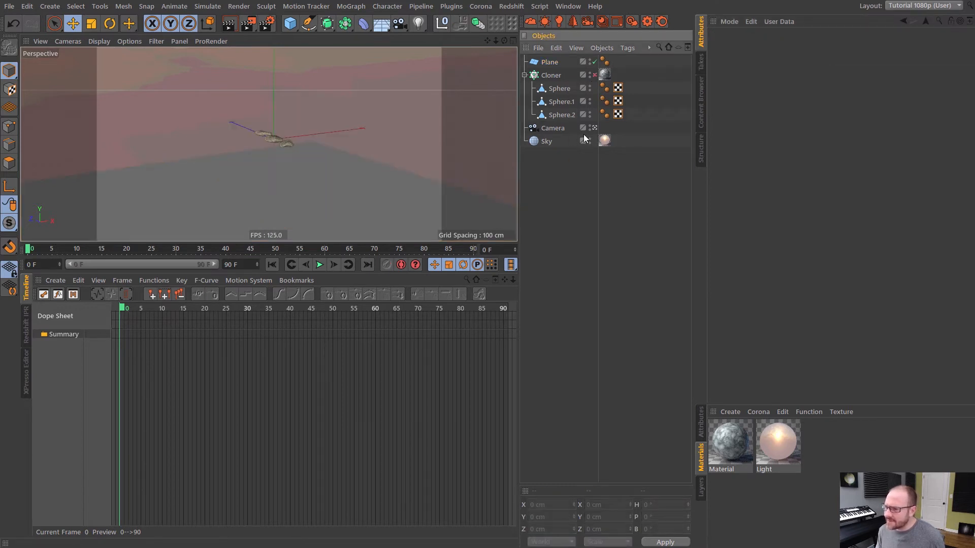
left_click(552, 62)
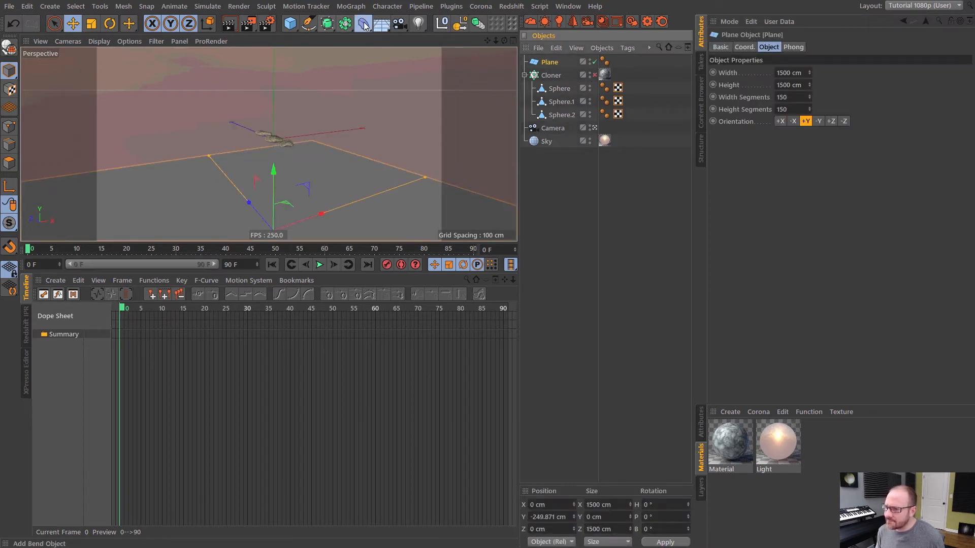
left_click_drag(364, 23, 418, 147)
left_click_drag(552, 63, 554, 76)
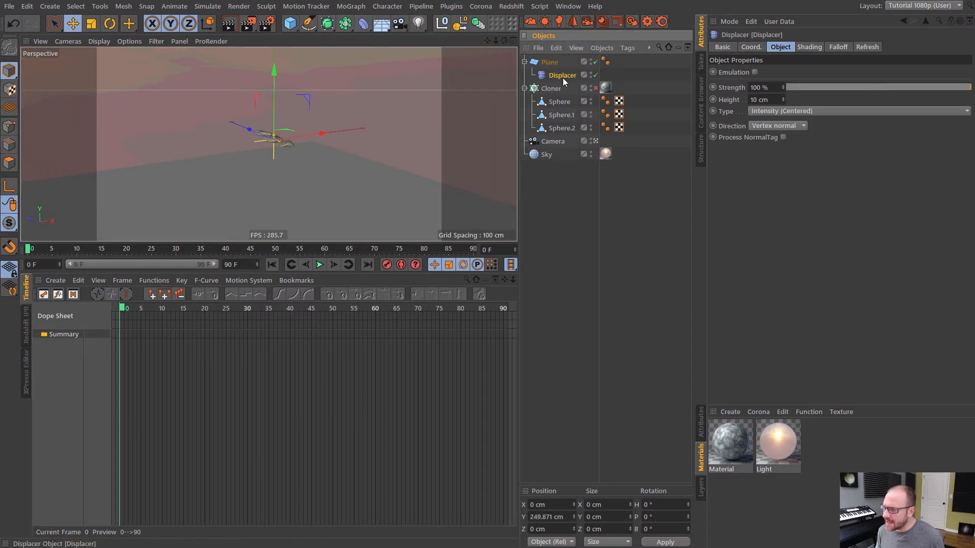
Load a Noise shader as the Displacer's custom shader and open its properties.
left_click(804, 47)
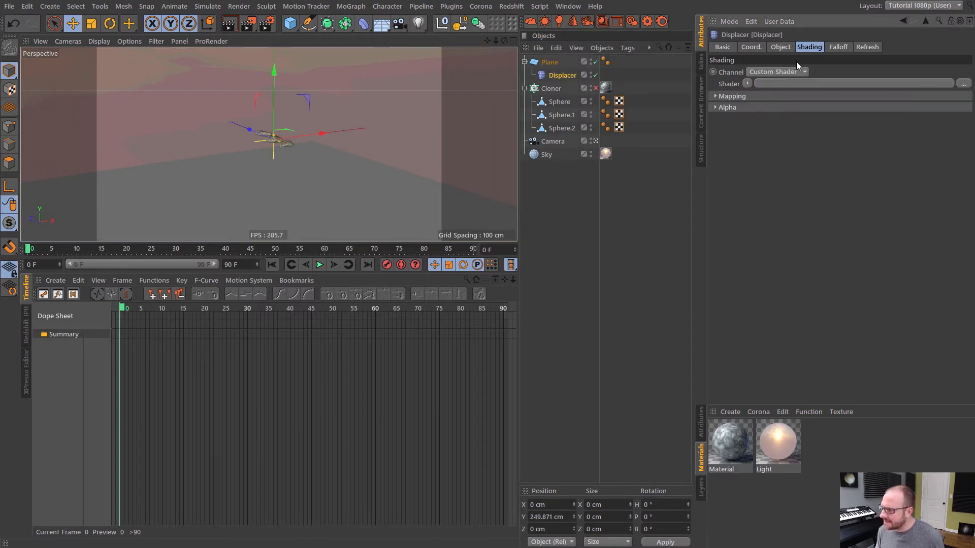
left_click(747, 85)
left_click(767, 217)
left_click(759, 116)
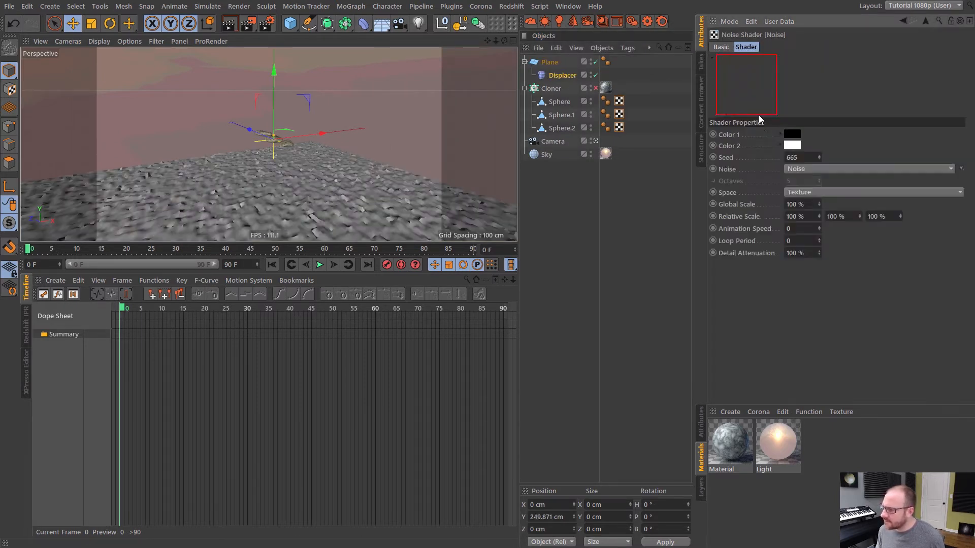
Set the displacement noise to Wavy Turbulence with 20 octaves and a global scale of 2000%.
left_click(847, 170)
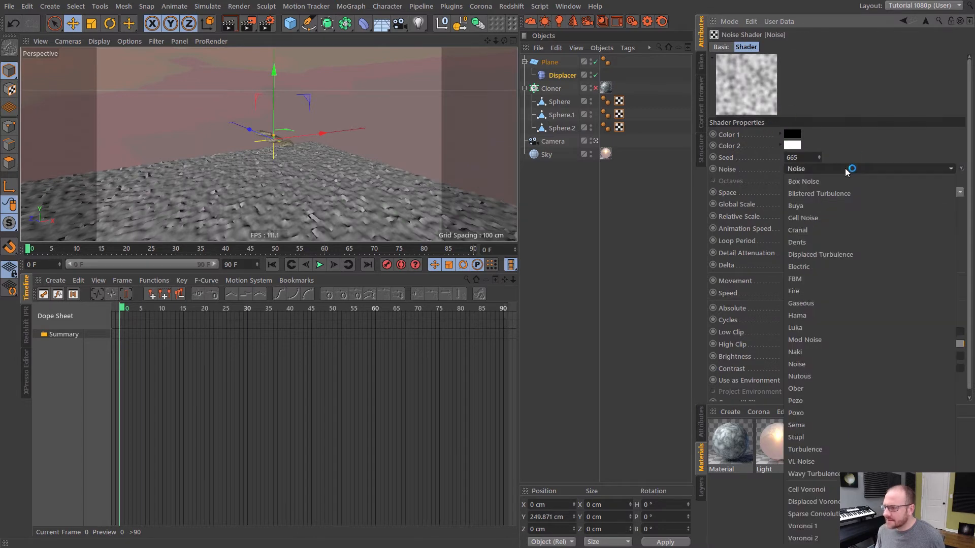
left_click(843, 473)
left_click_drag(819, 181, 822, 172)
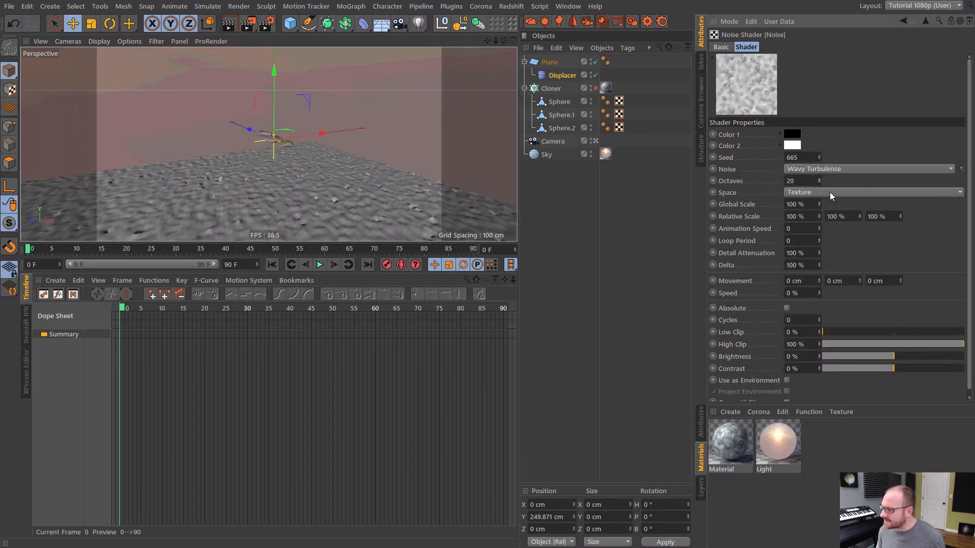
left_click(810, 205)
type("200")
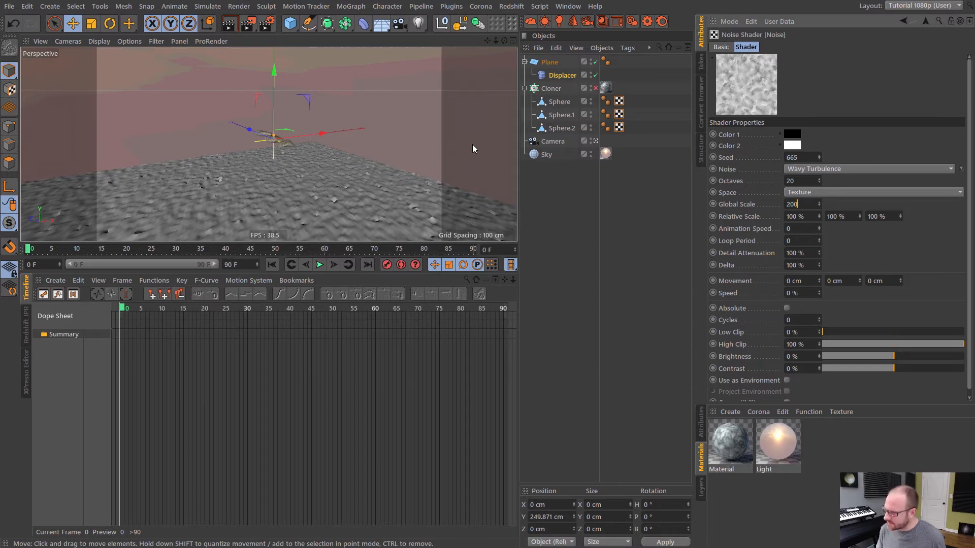
type("0")
key("Return")
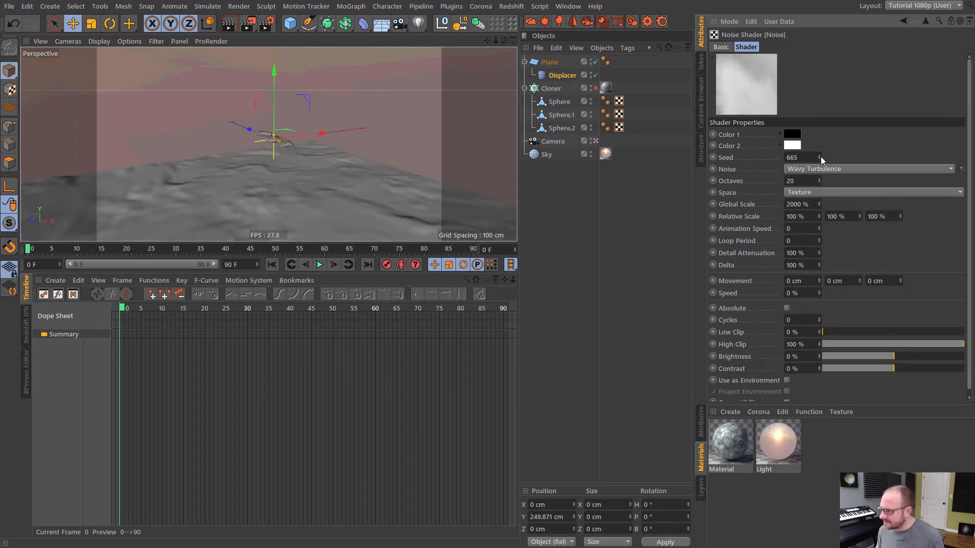
Change the displacement noise's seed to 1181 and its global scale to 2500%.
left_click_drag(819, 157, 819, 147)
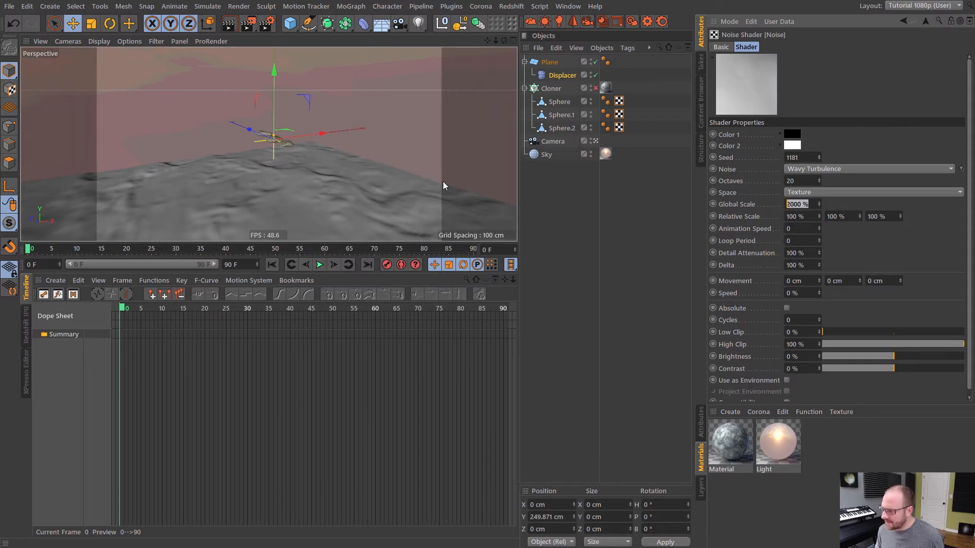
type("2500")
key("Return")
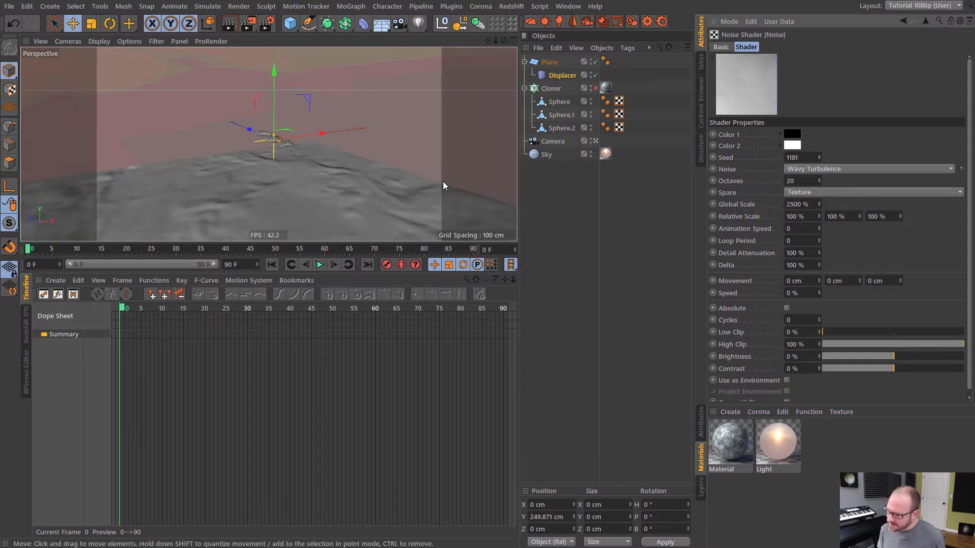
Increase the Displacer's height to make the ground plane's relief stronger.
left_click(560, 75)
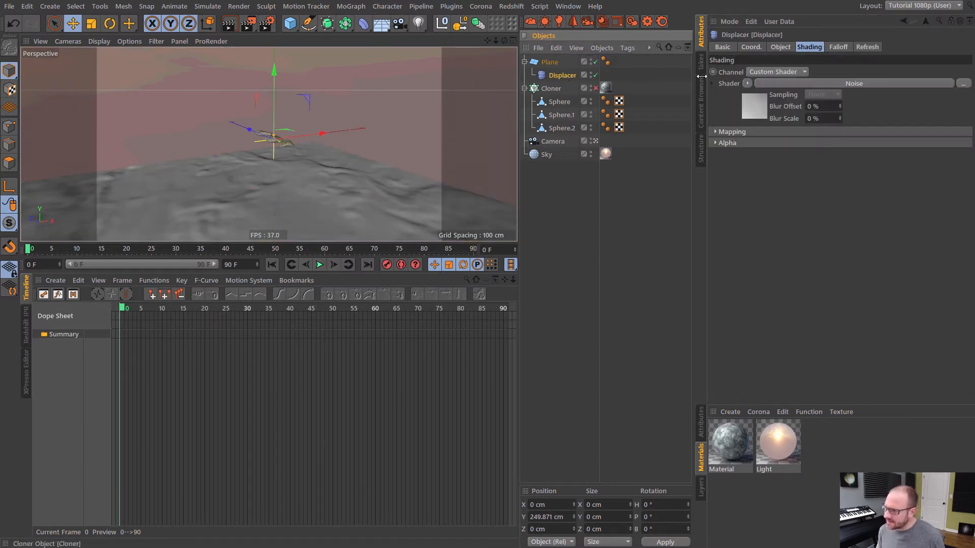
left_click(779, 48)
left_click_drag(784, 95, 792, 120)
Set the displacement noise's global scale to 3500% and deselect the Displacer.
left_click(809, 46)
left_click(765, 116)
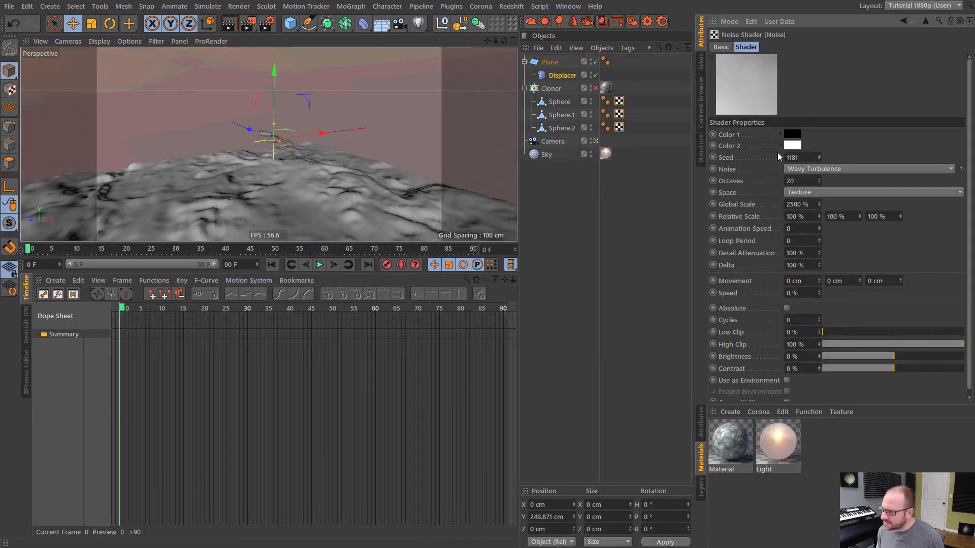
type("3500")
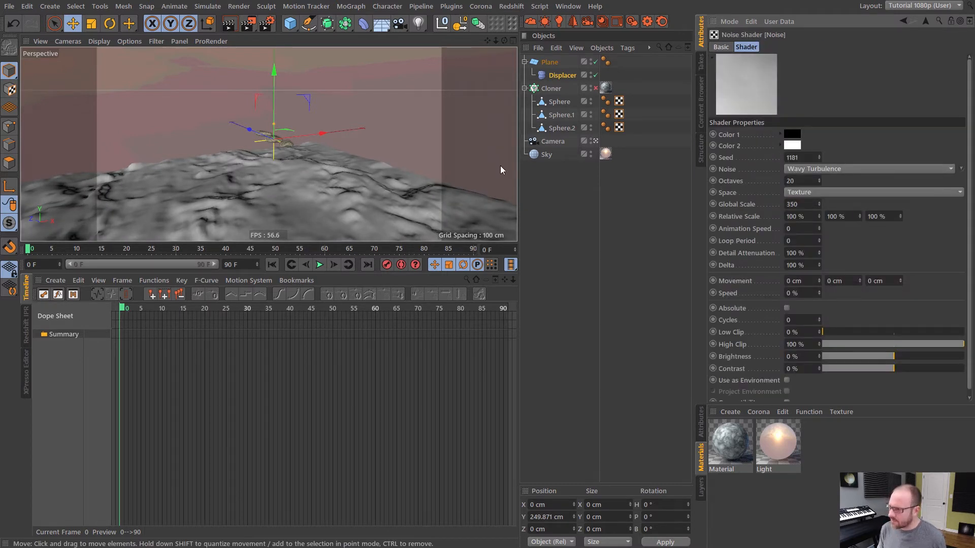
key("Return")
left_click(577, 232)
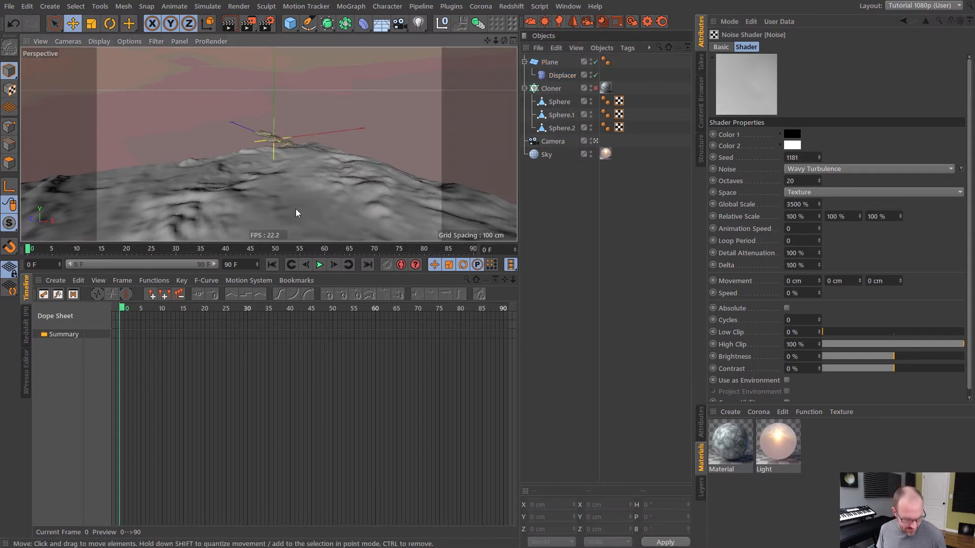
Re-enable the Cloner so the grid of stones shows above the displaced ground plane.
right_click_drag(267, 143, 310, 124, "alt")
mouse_move(306, 137)
left_mouse_down("alt")
mouse_move(240, 164)
mouse_move(305, 144)
mouse_move(289, 117)
mouse_move(278, 140)
mouse_move(299, 137)
left_mouse_up("alt")
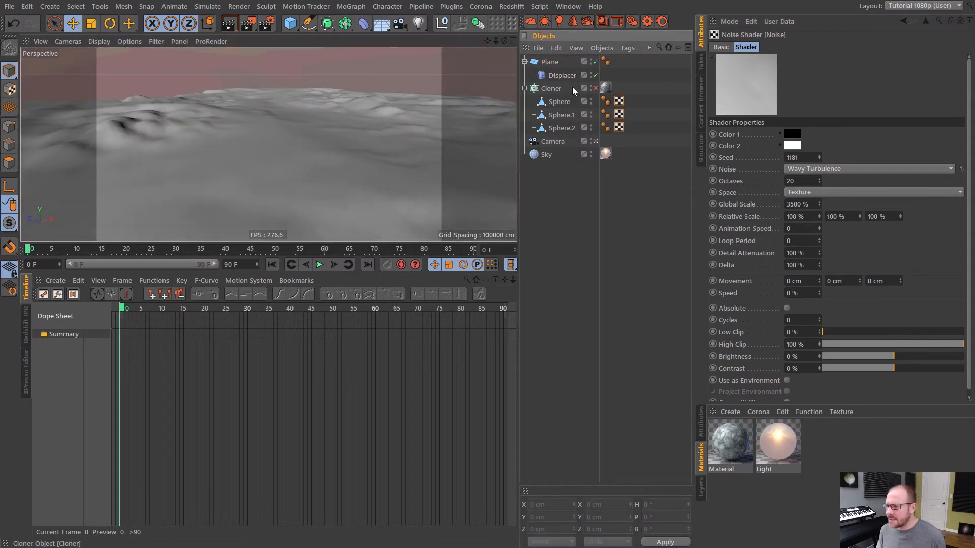
left_click(596, 89)
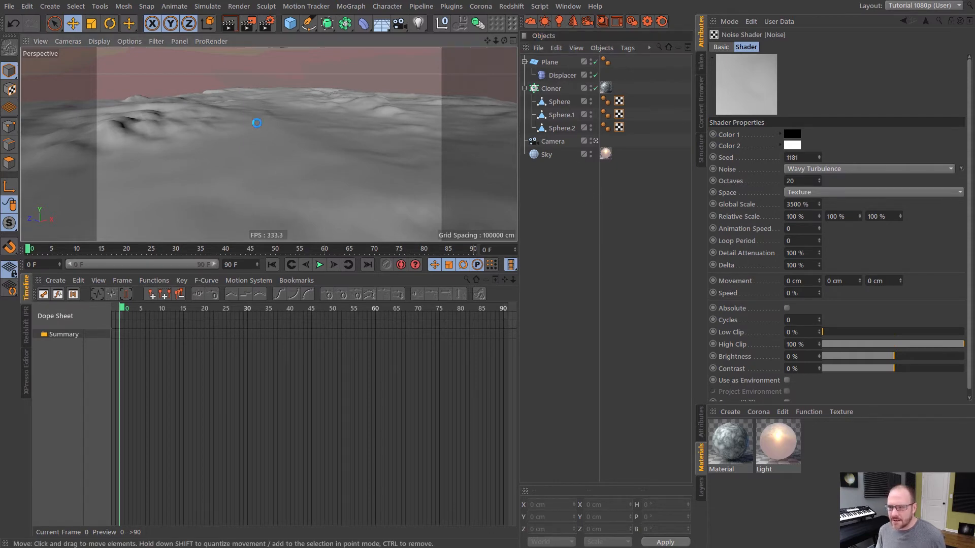
scroll(265, 142, "up", 5)
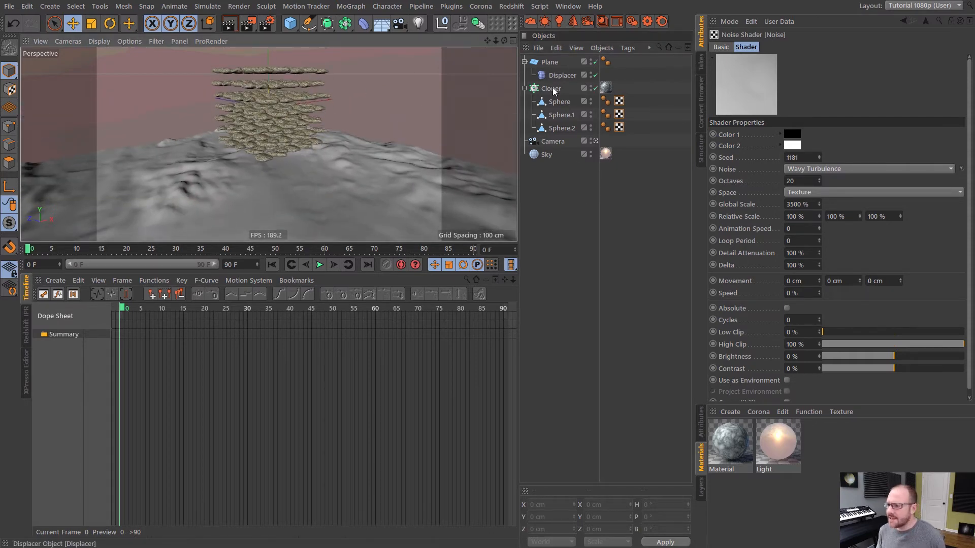
Lower the Cloner toward the ground plane, to a Y position of about -96 cm.
left_click(285, 87)
mouse_move(269, 72)
left_mouse_down()
mouse_move(279, 129)
mouse_move(286, 94)
left_mouse_up()
key("ctrl+z")
mouse_move(278, 179)
left_mouse_down("alt")
mouse_move(283, 139)
mouse_move(279, 166)
left_mouse_up("alt")
scroll(280, 165, "up", 2)
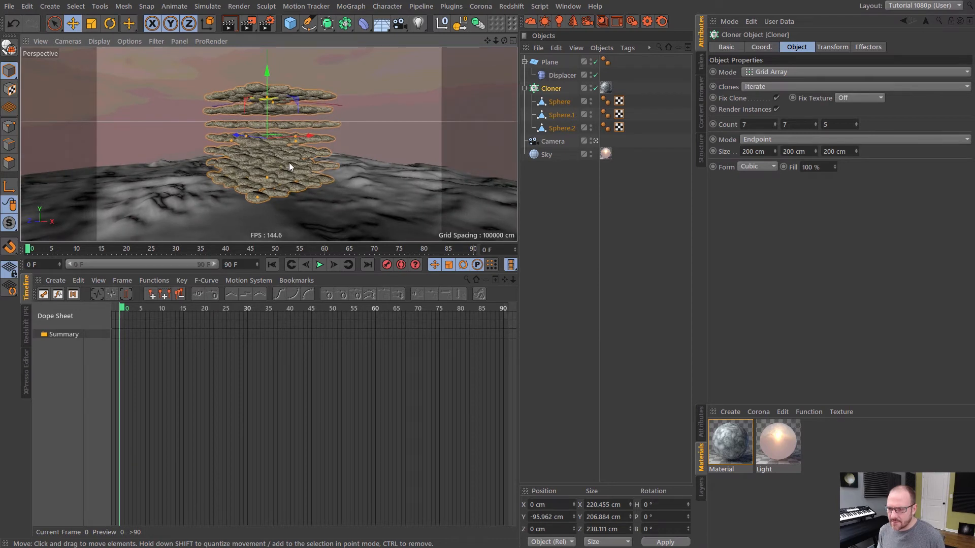
Add a Rigid Body tag to the Cloner and set its Dynamic option to Off.
right_click(555, 88)
mouse_move(616, 218)
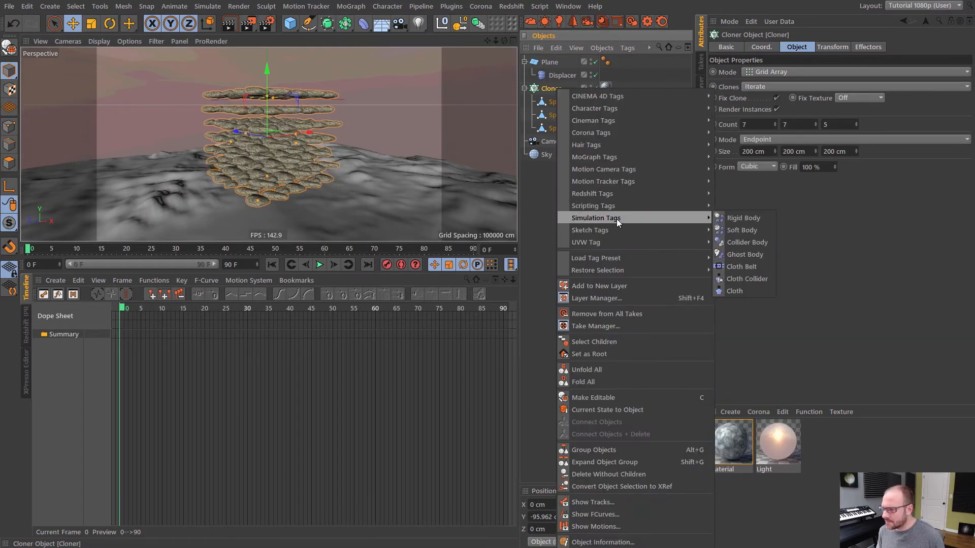
left_click(745, 218)
left_click(765, 84)
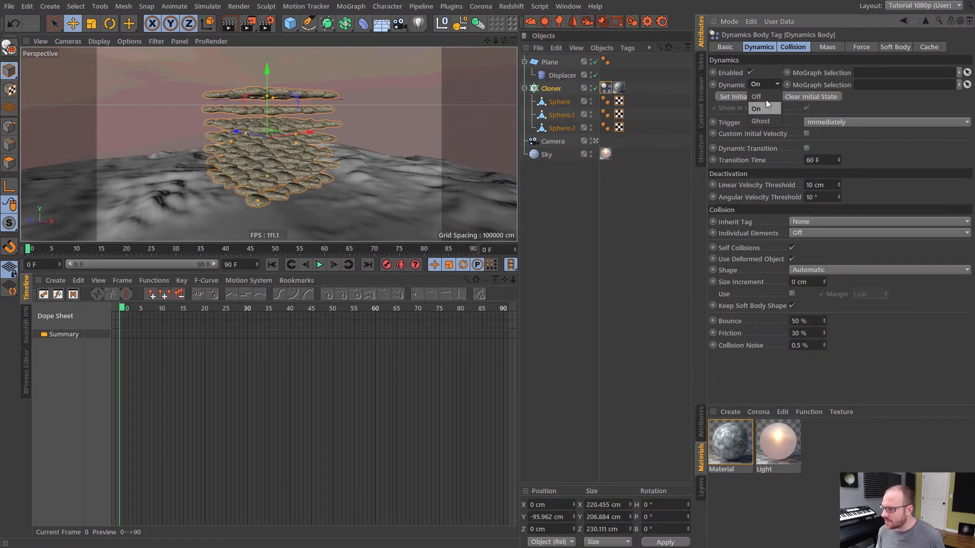
left_click(766, 97)
Set the dynamics tag's collision shape to Static Mesh and copy the tag onto the Plane.
left_click(792, 47)
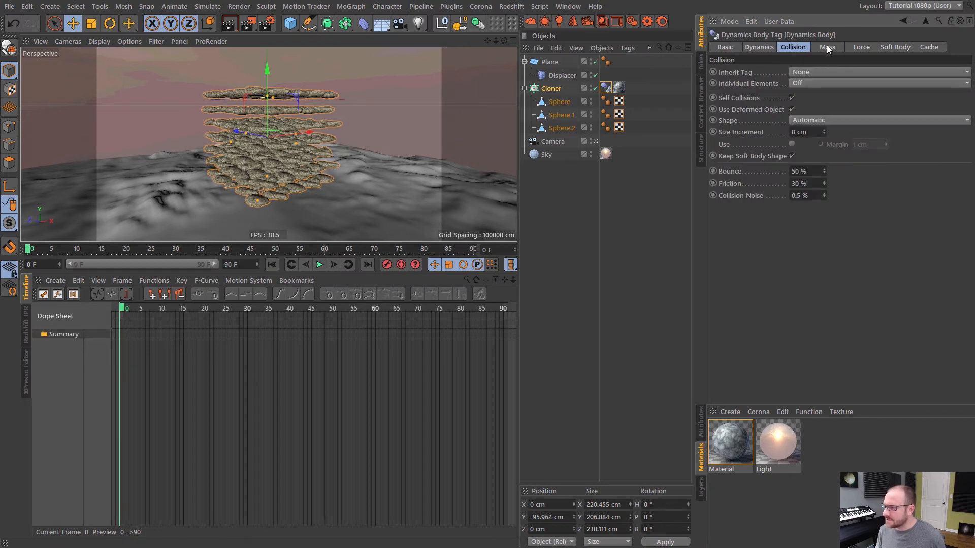
left_click(829, 48)
left_click(795, 46)
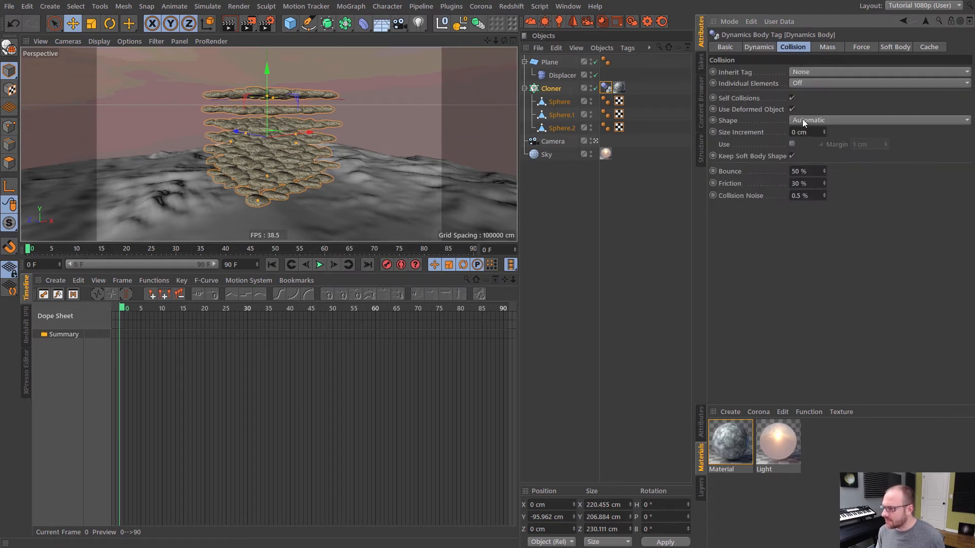
left_click(818, 121)
left_click(822, 244)
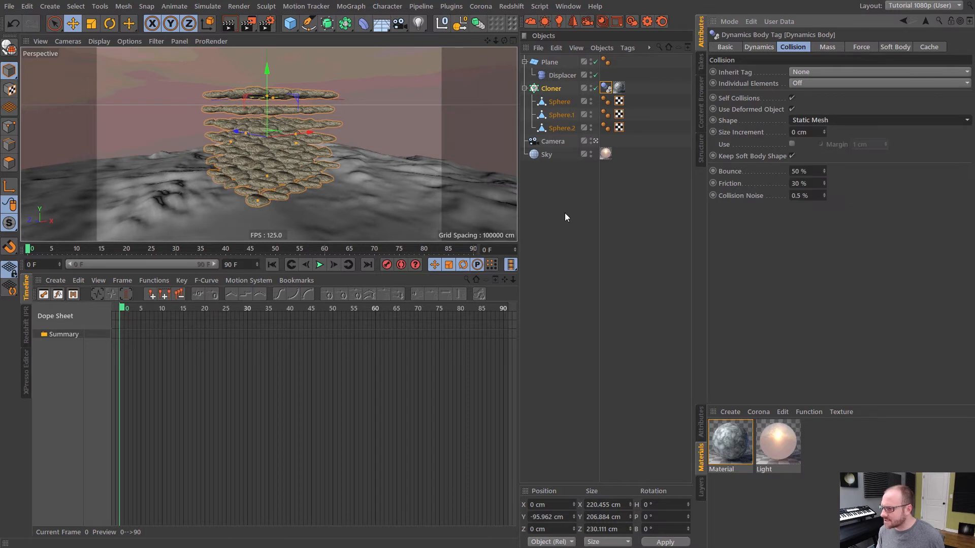
left_click(566, 216)
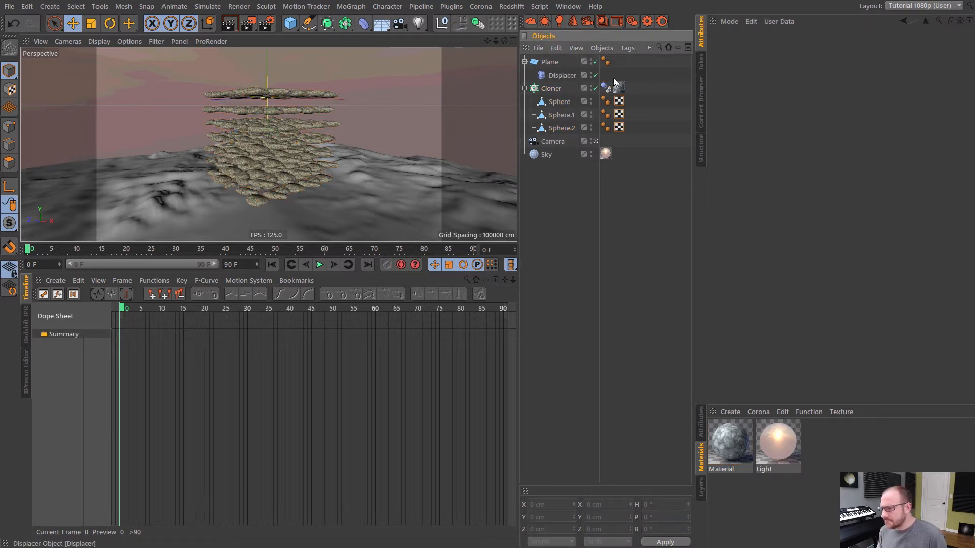
mouse_move(607, 87)
left_mouse_down()
mouse_move(599, 59)
mouse_move(607, 88)
left_mouse_up()
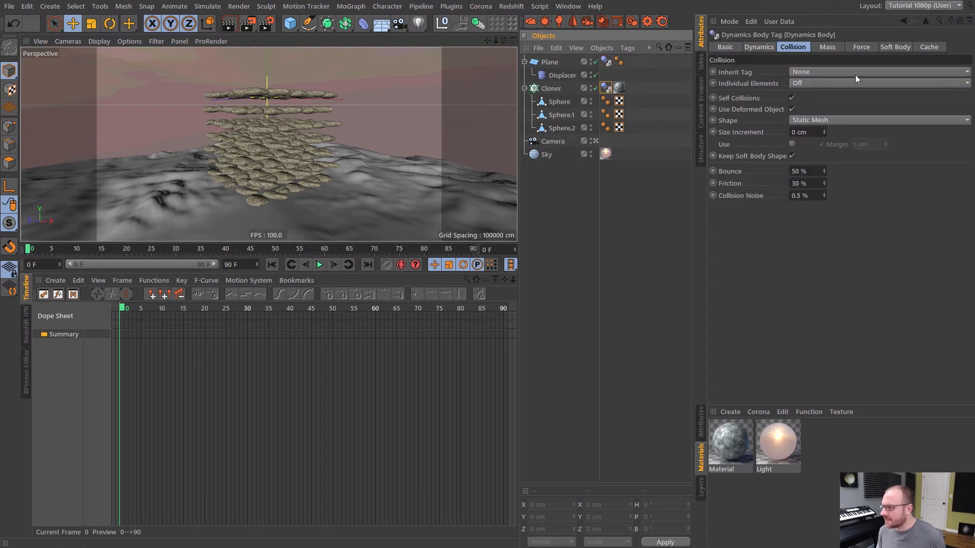
Set the Cloner's dynamics tag to treat individual elements as All and switch its Dynamic option to On.
left_click(814, 84)
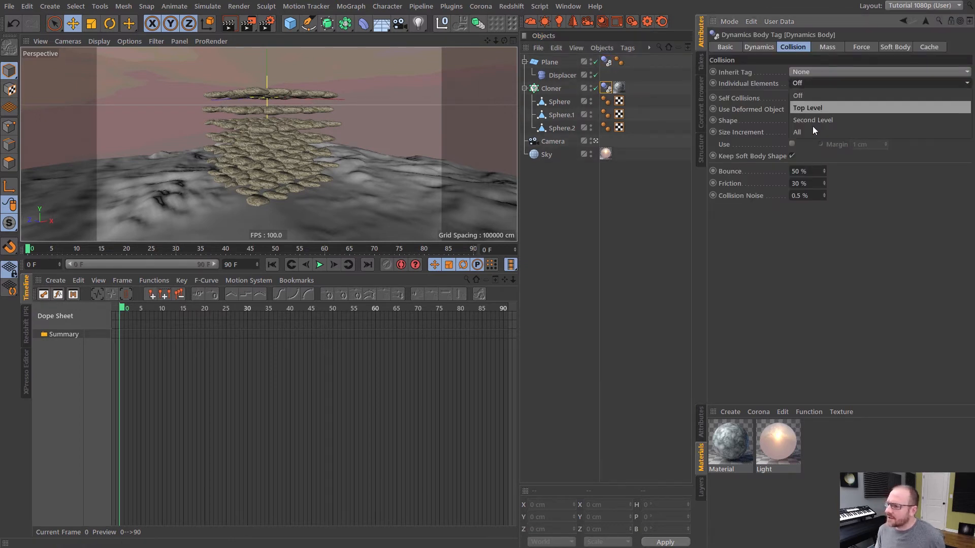
left_click(821, 132)
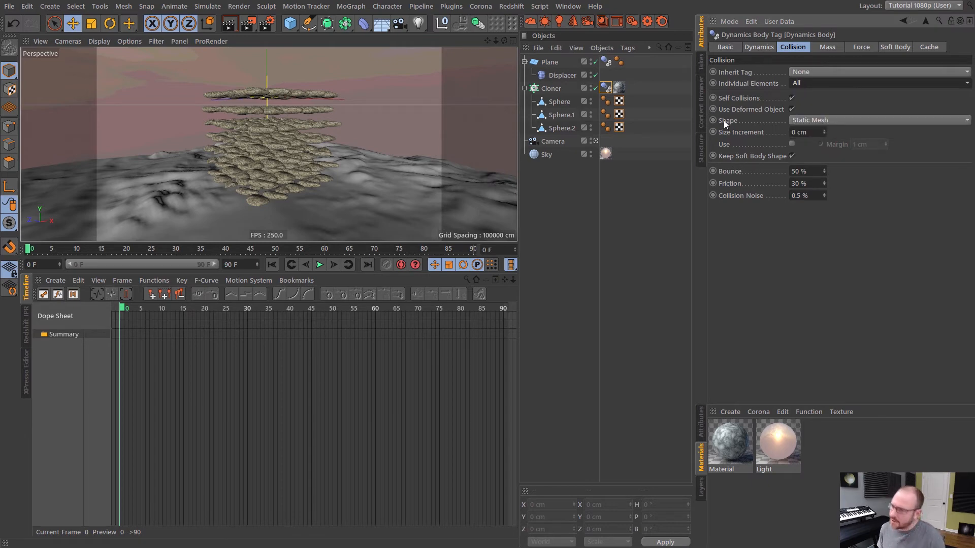
left_click(759, 47)
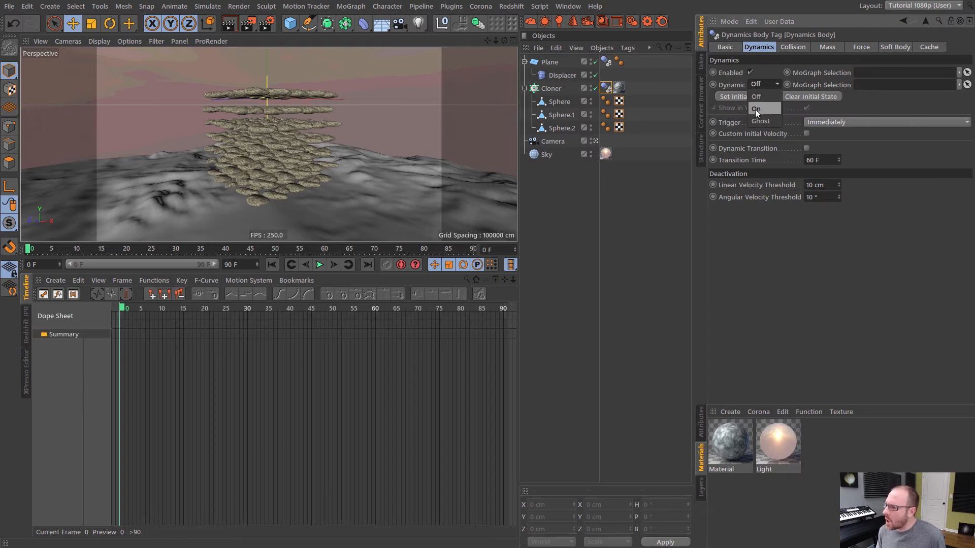
left_click(755, 109)
left_click(563, 220)
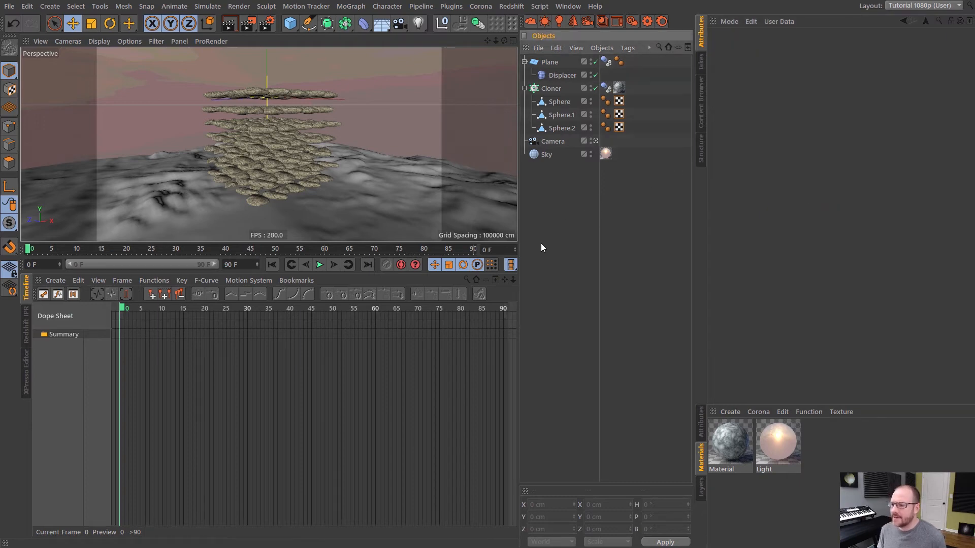
Test-play the simulation, rewind it, and set the Cloner's collision shape to Automatic.
left_click(320, 264)
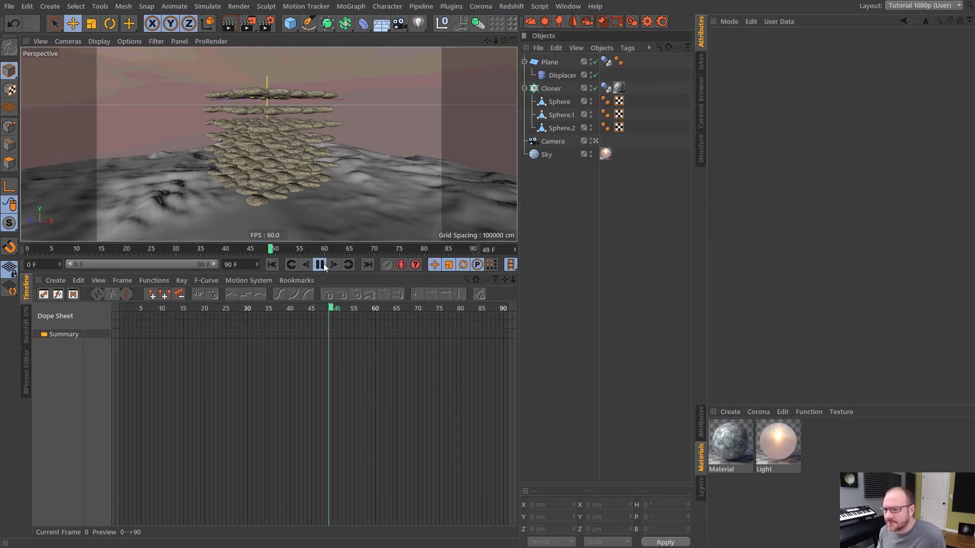
left_click(272, 264)
left_click(617, 86)
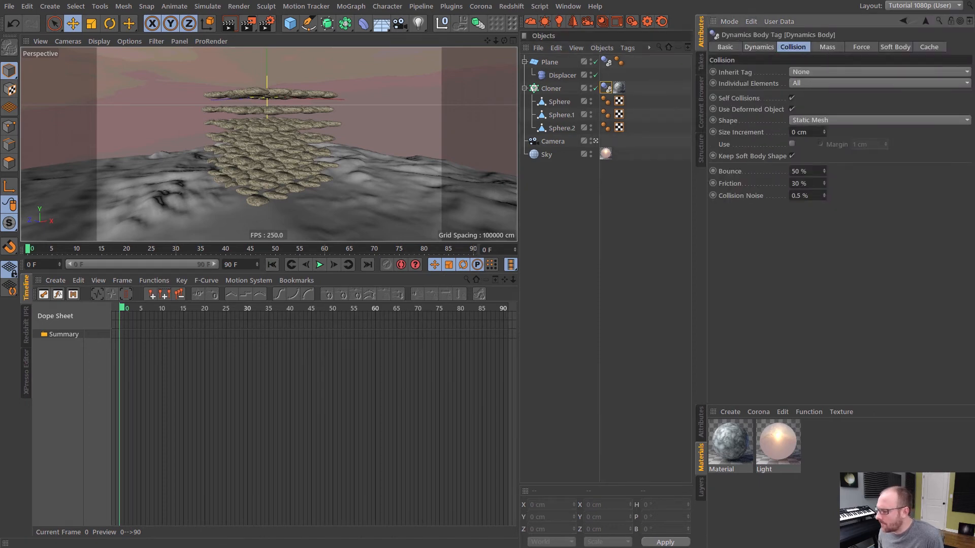
left_click(880, 131)
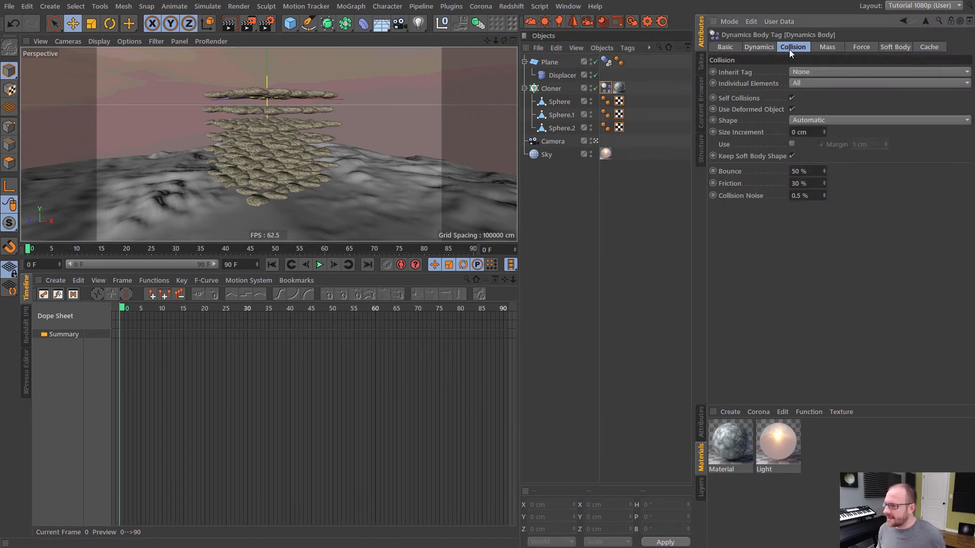
left_click(829, 120)
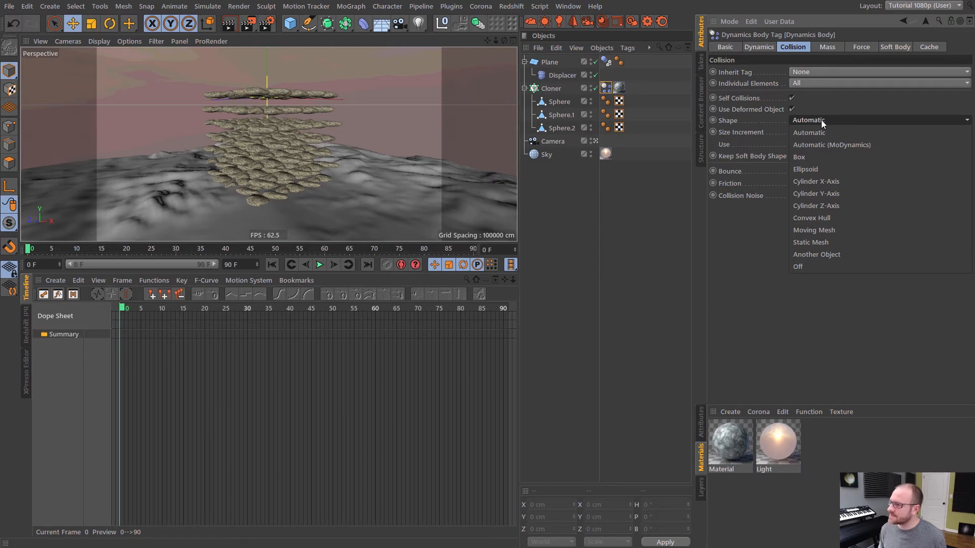
left_click(827, 118)
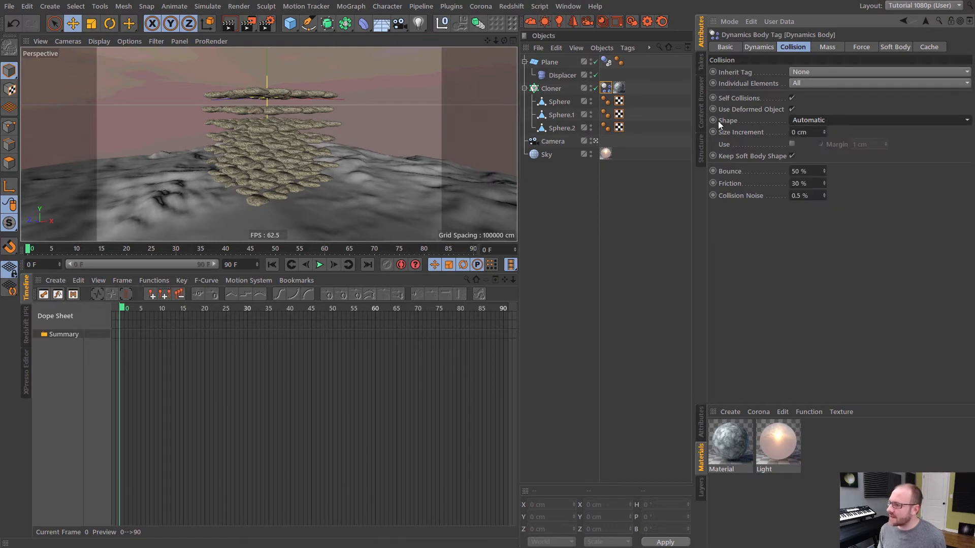
Play the simulation to watch the stones fall and scatter on the ground, and rewind to frame 0.
left_click(319, 264)
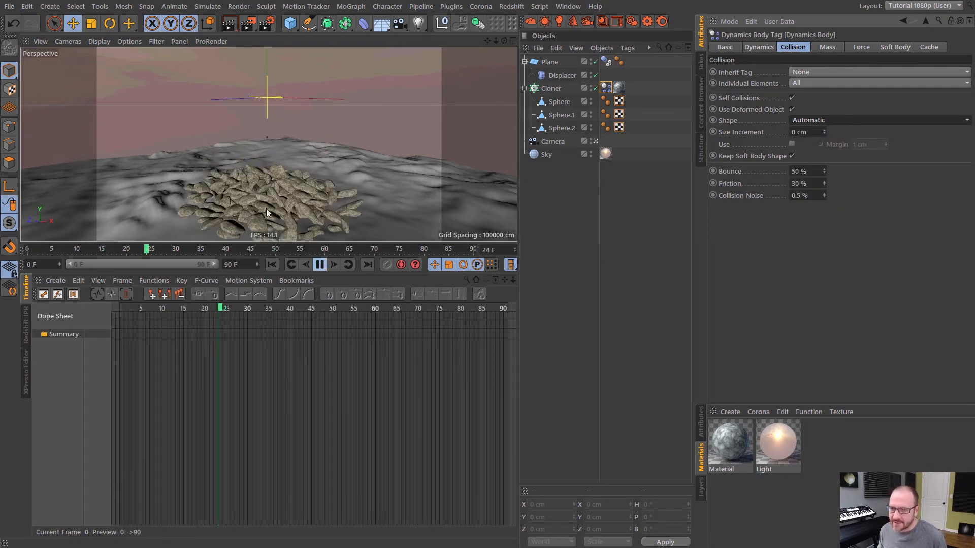
left_click_drag(267, 210, 238, 247, "alt")
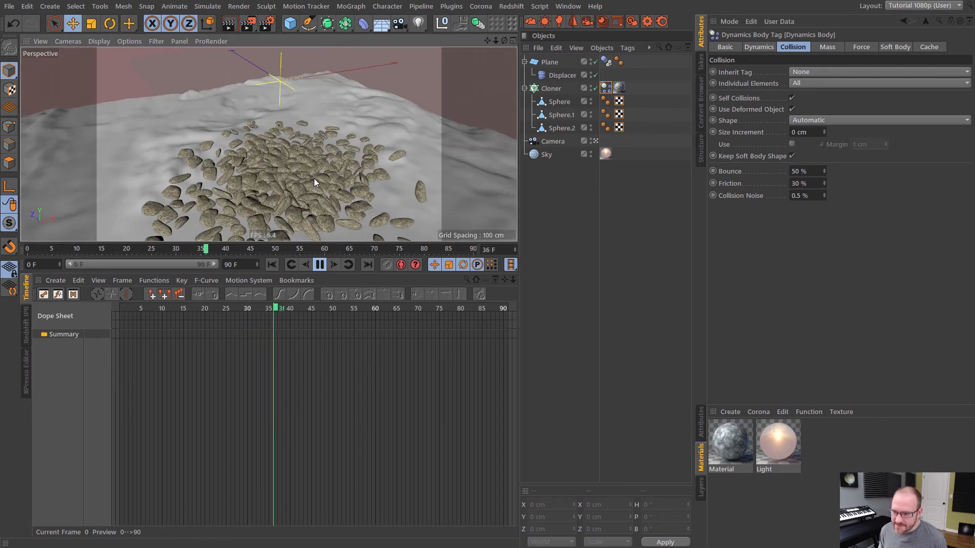
left_click_drag(315, 185, 353, 191, "alt")
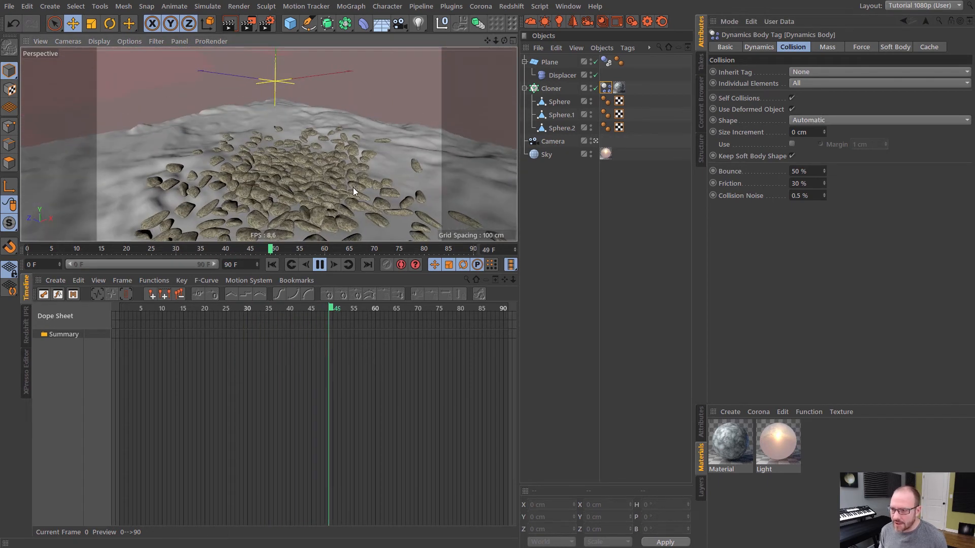
left_click(320, 265)
left_click(272, 264)
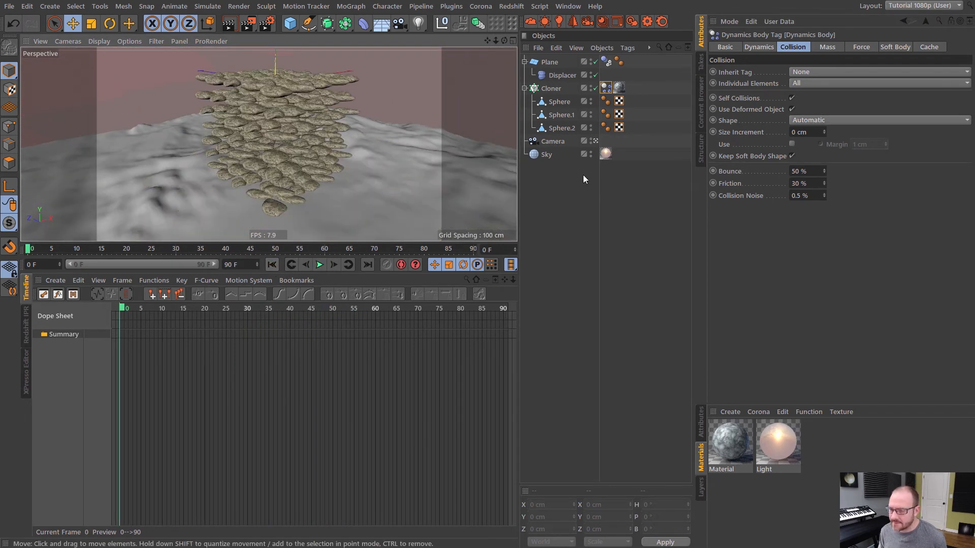
Bake the dynamics cache for both the Plane's and the Cloner's Dynamics Body tags.
left_click(607, 63, "ctrl")
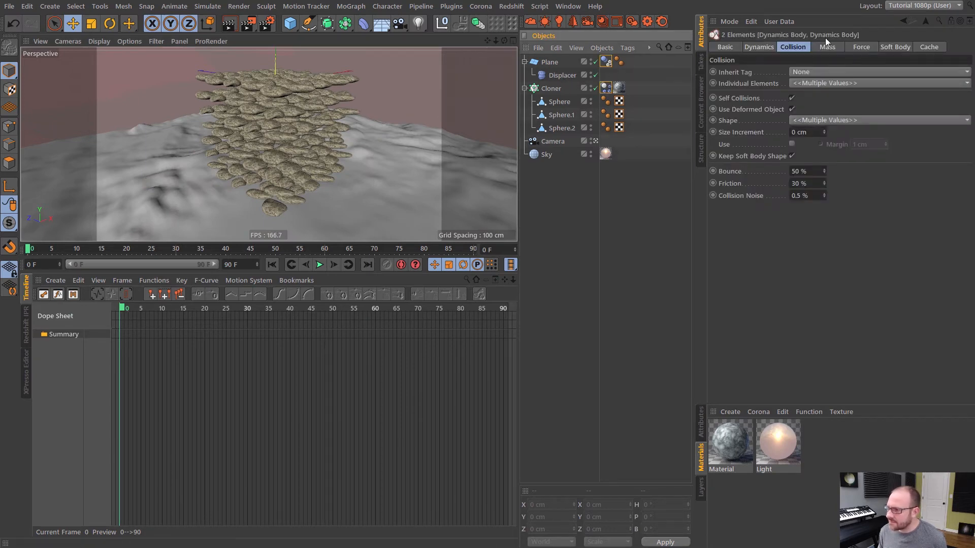
left_click(924, 47)
left_click(757, 94)
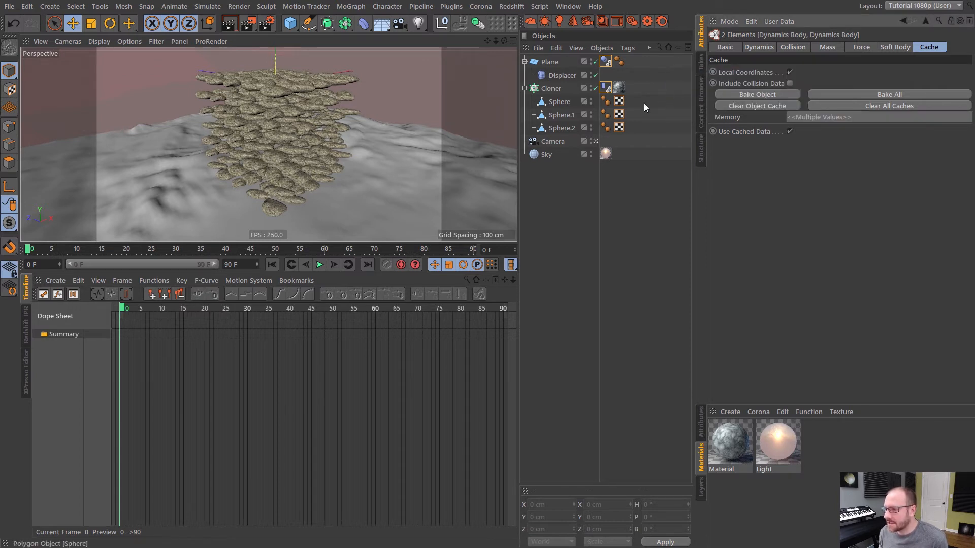
Move the current time to frame 73, with the stones scattered, and save the project.
left_click_drag(28, 254, 389, 239)
left_click(547, 193)
key("ctrl+s")
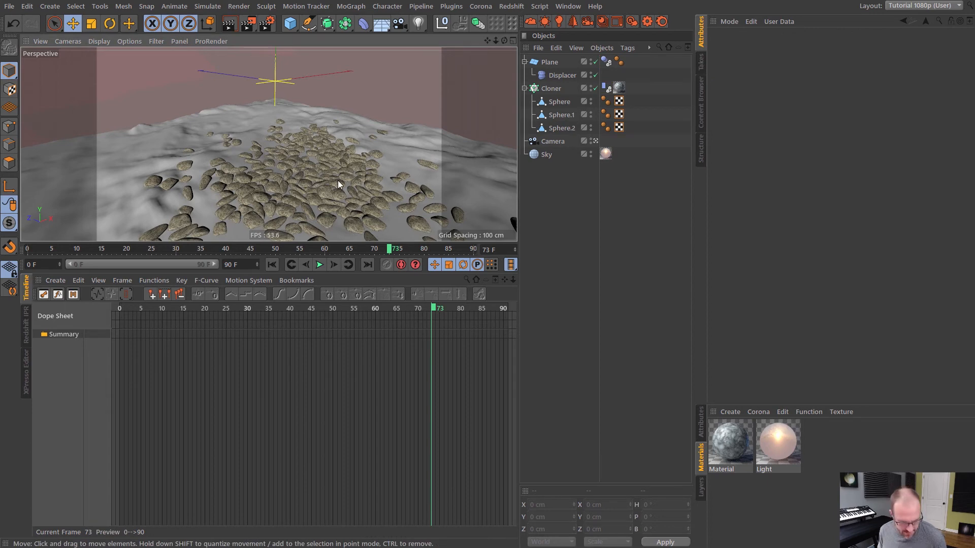
Frame the scattered stones up close, render a test image in the Picture Viewer, and stop and close the render.
mouse_move(337, 180)
left_mouse_down("alt")
mouse_move(361, 213)
mouse_move(340, 175)
left_mouse_up("alt")
middle_click_drag(339, 174, 309, 144, "alt")
right_click_drag(309, 143, 319, 161, "alt")
left_click_drag(319, 161, 315, 175, "alt")
middle_click_drag(315, 175, 306, 151, "alt")
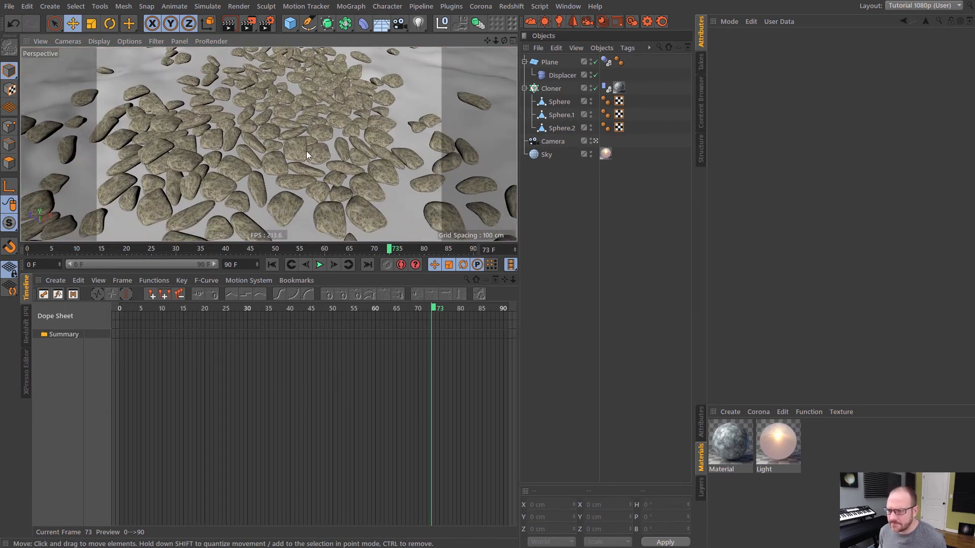
left_click_drag(306, 151, 321, 147, "alt")
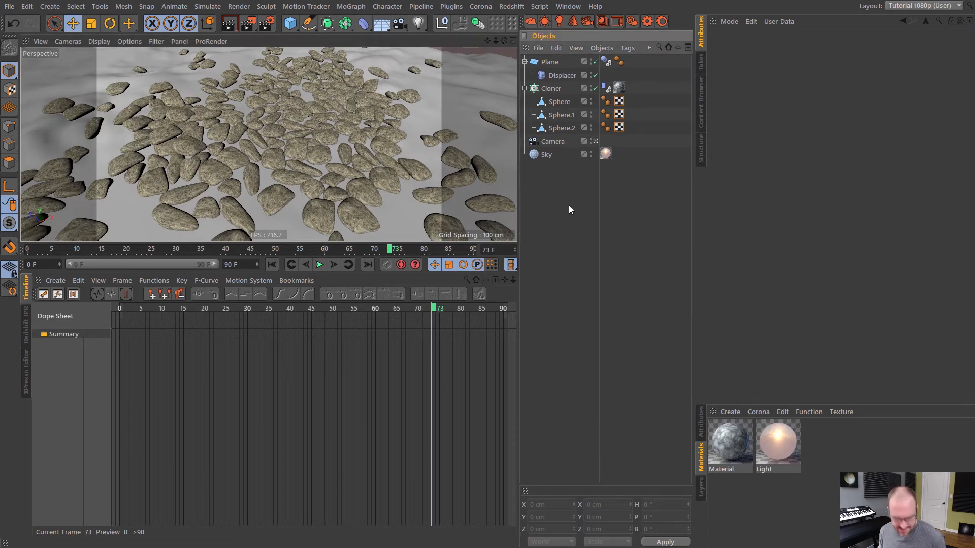
key("shift+r")
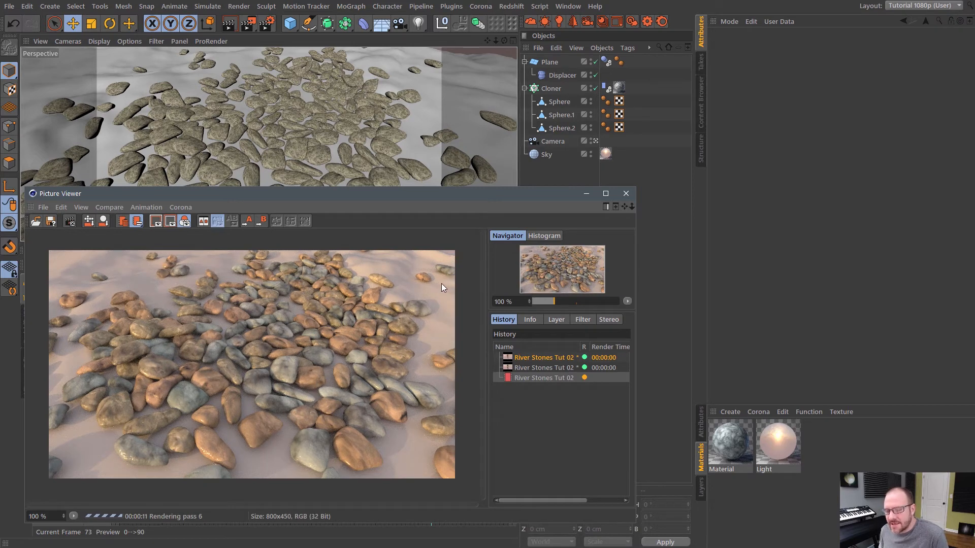
left_click(626, 195)
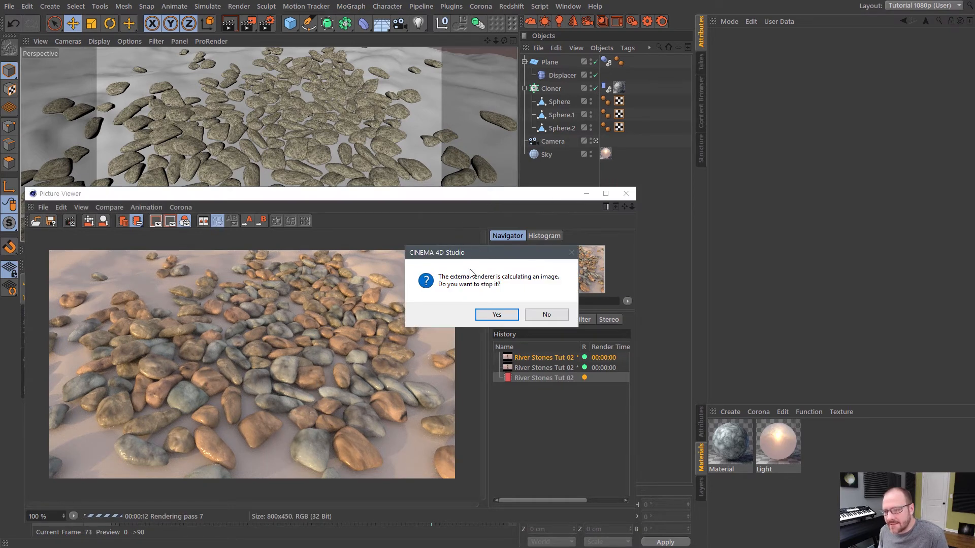
left_click(497, 316)
Set the Camera's focal length to 18 mm and frame a low view across the stones toward the sun.
left_click_drag(327, 142, 248, 119, "alt")
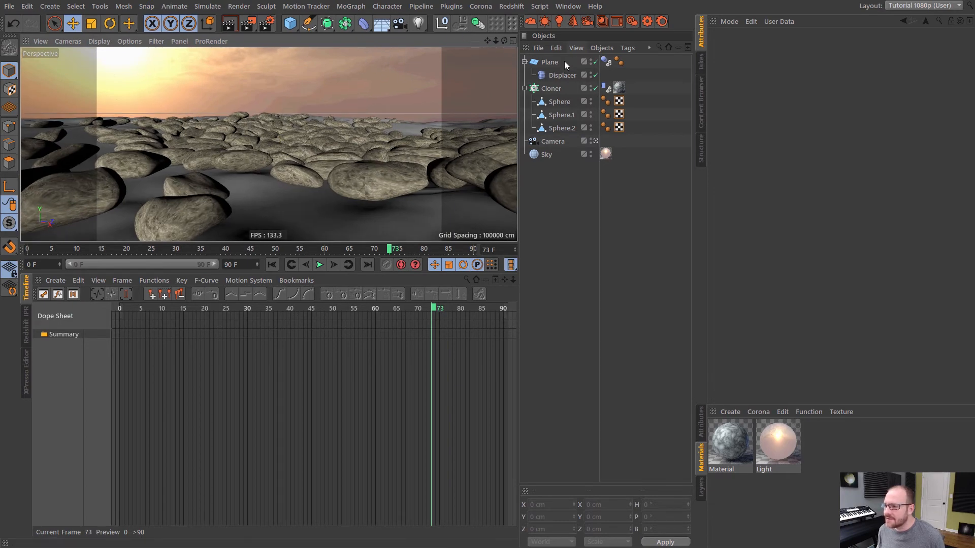
left_click(553, 141)
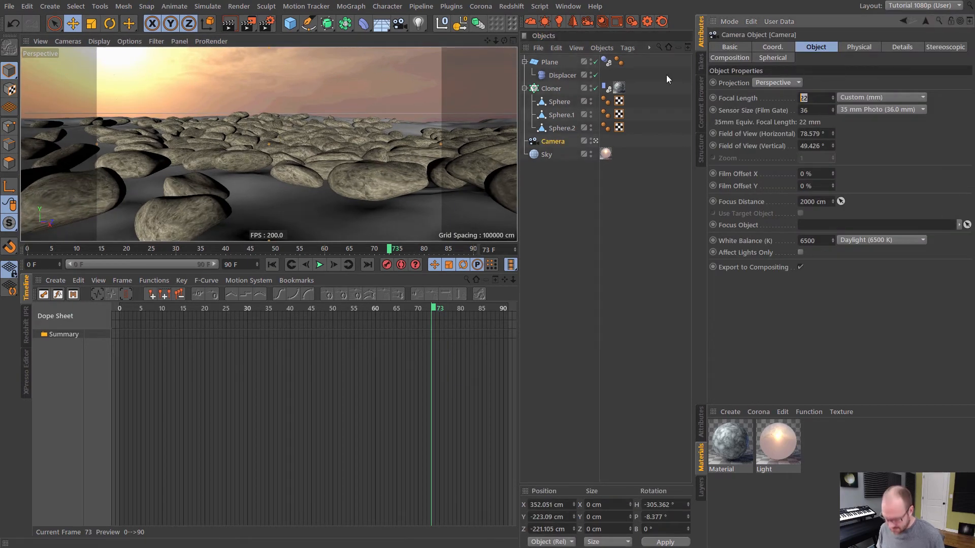
type("18")
key("Return")
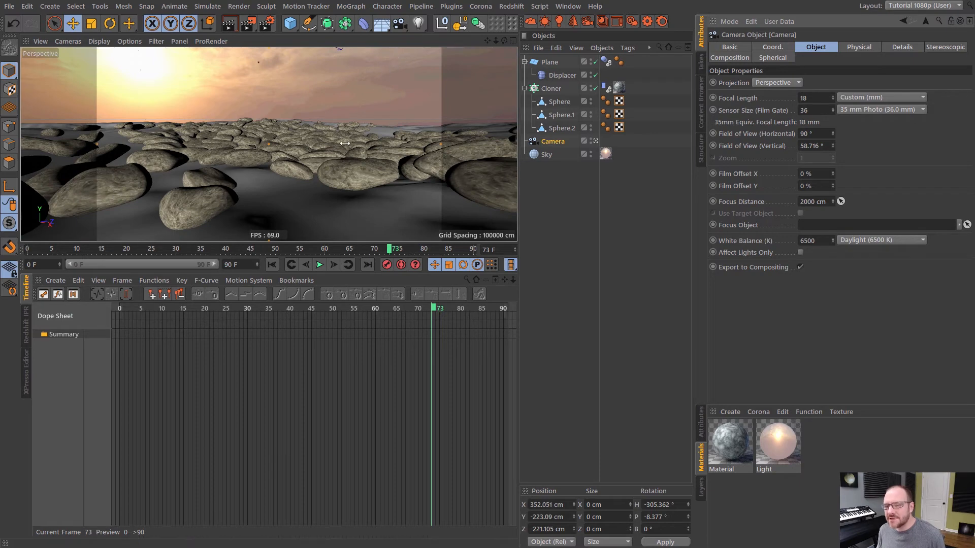
left_click_drag(345, 144, 309, 152, "alt")
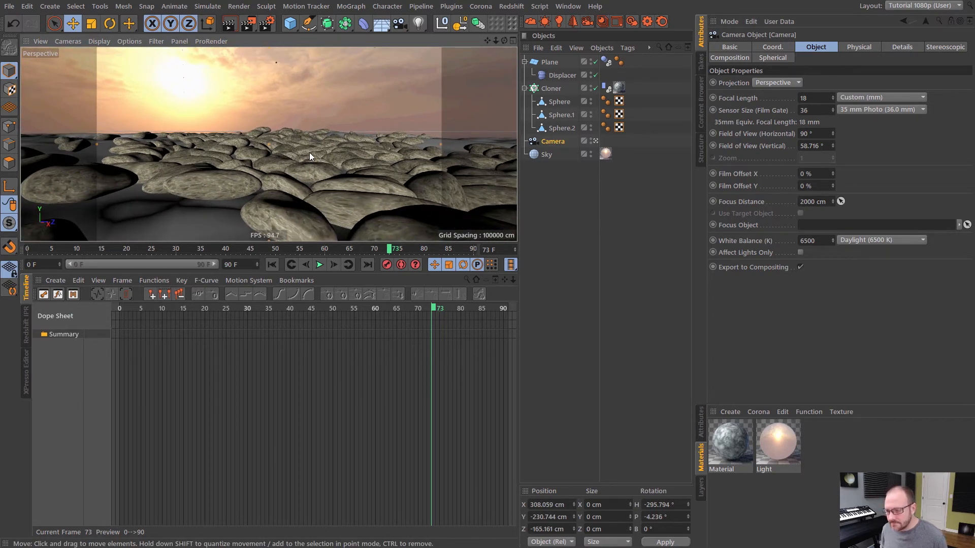
Render a test image of the low sunset view in the Picture Viewer, and stop and close the render.
left_click(575, 218)
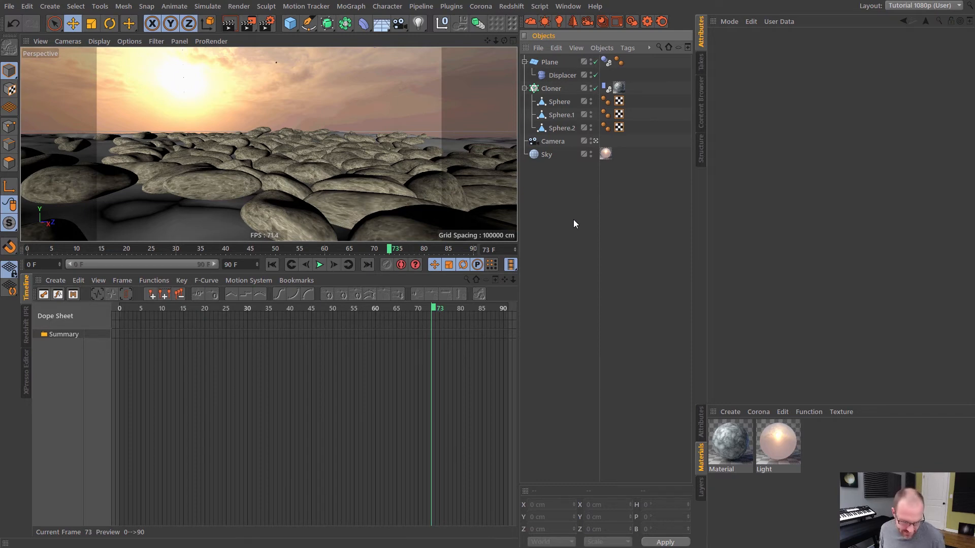
key("shift+r")
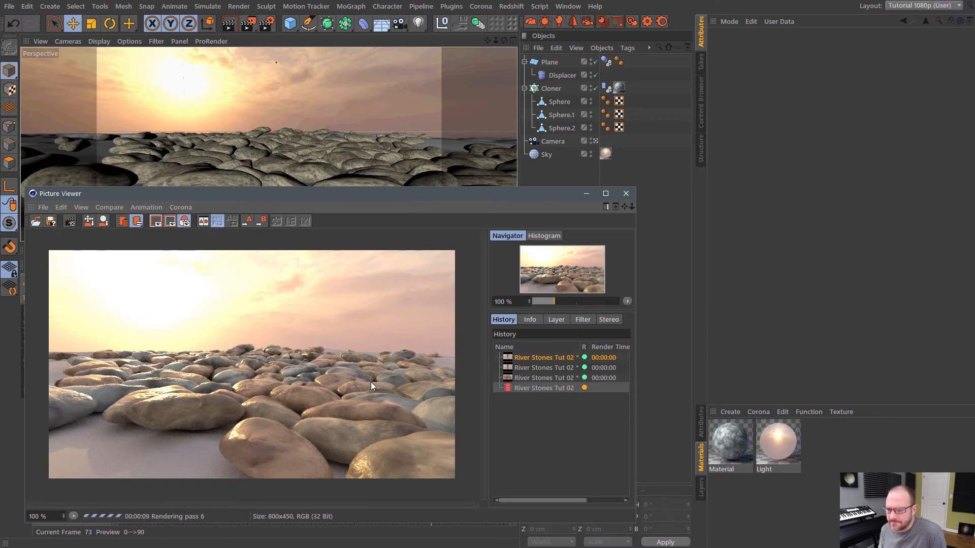
left_click(626, 194)
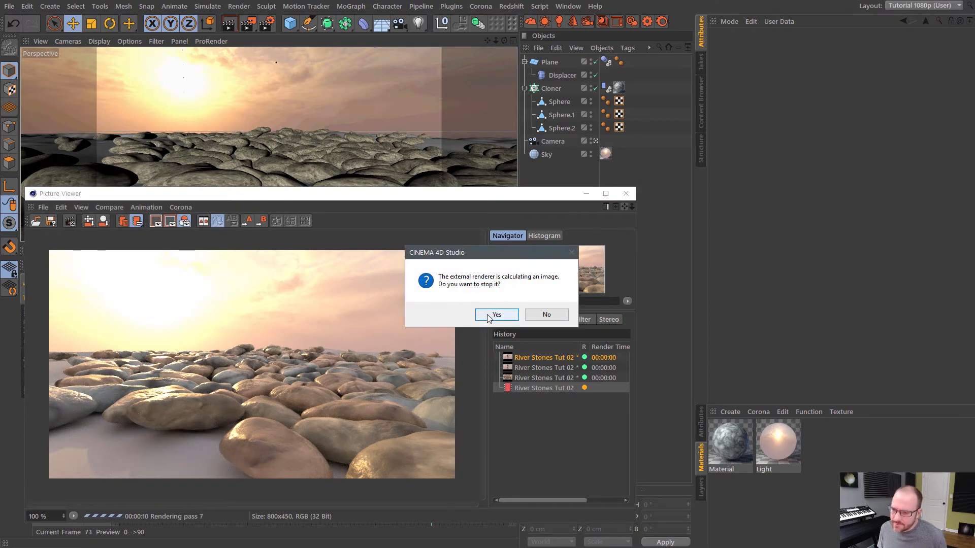
left_click(495, 312)
Add a Cube and flatten and widen it into a water slab about 978 × 1237 cm across the stone-covered ground.
left_click_drag(290, 23, 294, 29)
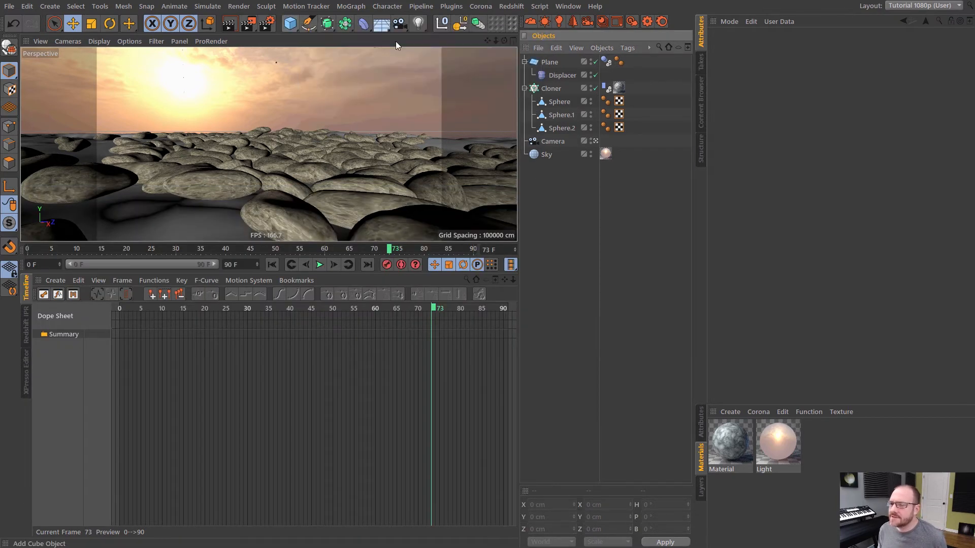
key("o")
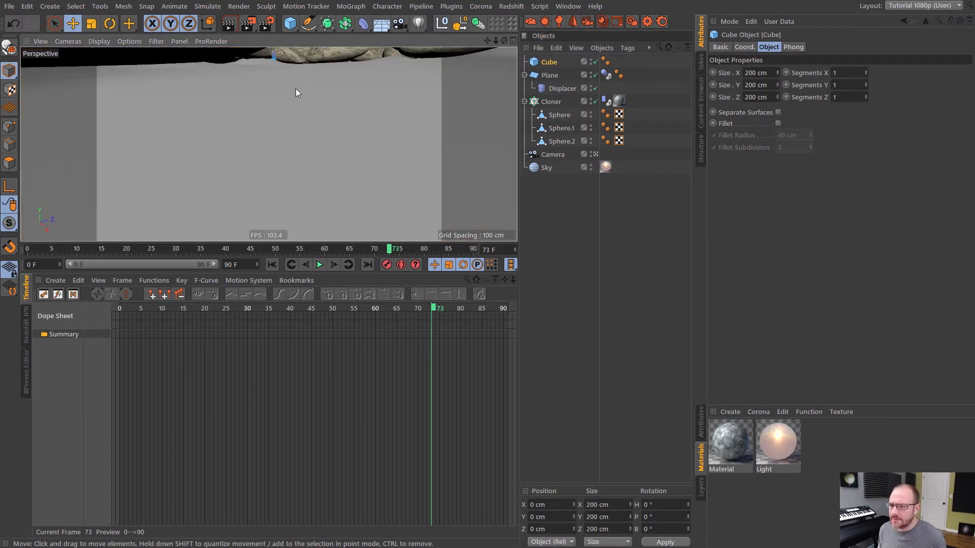
key("o")
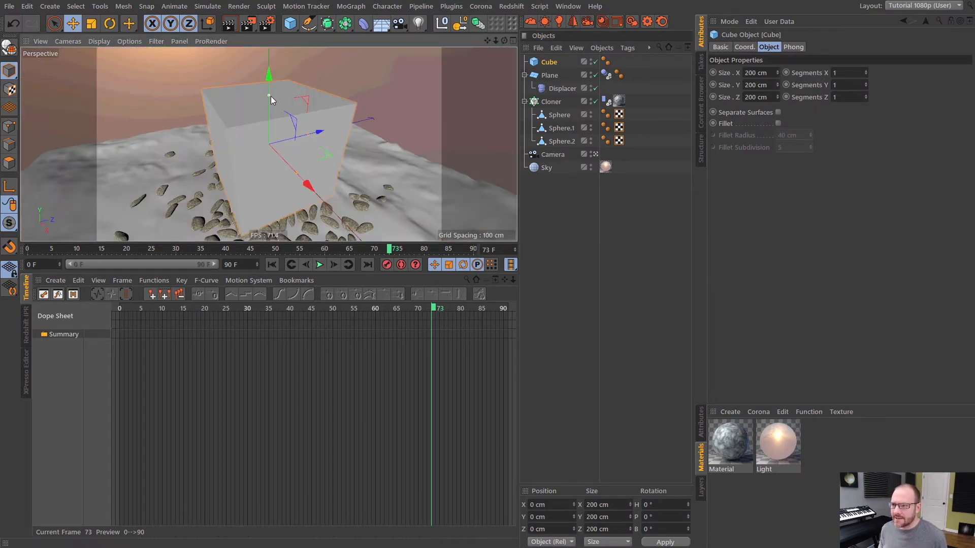
left_click_drag(270, 97, 362, 121)
left_click_drag(297, 173, 354, 234)
left_click_drag(271, 79, 377, 178)
key("ctrl+z")
middle_click_drag(358, 210, 297, 172, "alt")
right_click_drag(296, 172, 275, 189, "alt")
left_click_drag(310, 219, 367, 261)
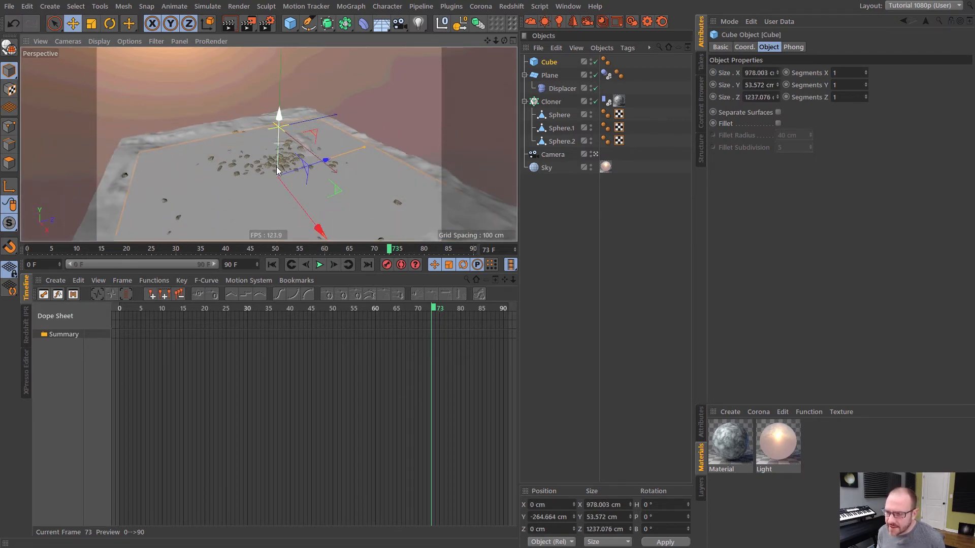
Thicken the Cube slab to about 150.5 cm and lower its center to about Y -315.5 cm.
mouse_move(277, 173)
left_mouse_down()
mouse_move(283, 141)
mouse_move(269, 169)
left_mouse_up()
right_click_drag(269, 169, 285, 171, "alt")
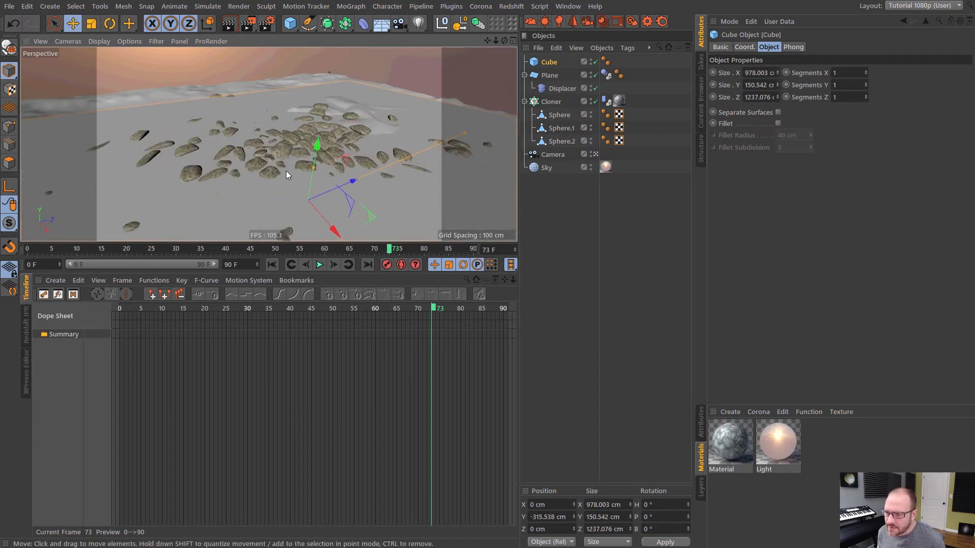
left_click_drag(285, 170, 261, 108, "alt")
left_click_drag(370, 112, 264, 122, "alt")
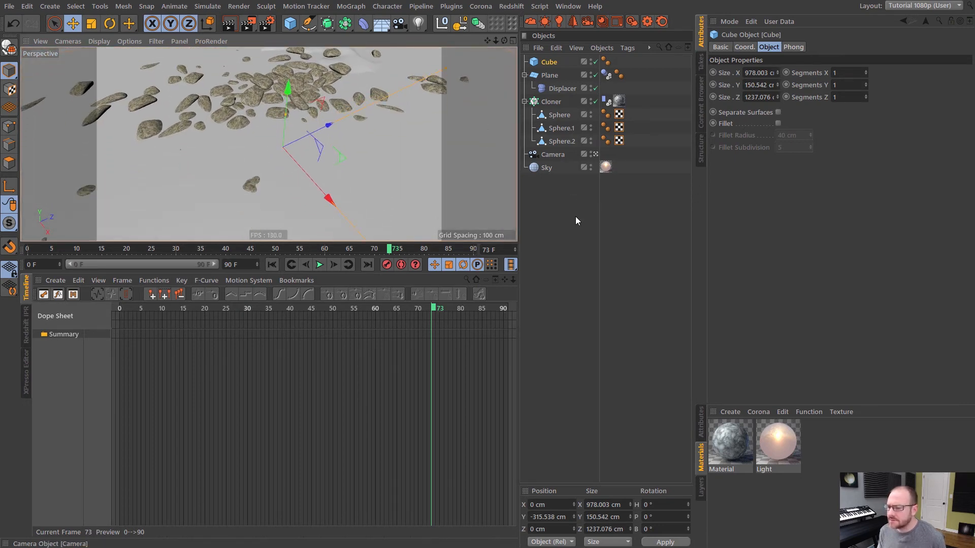
Create a new Corona material with Diffuse disabled and Reflection and Refraction enabled.
left_click(575, 216)
left_click(758, 412)
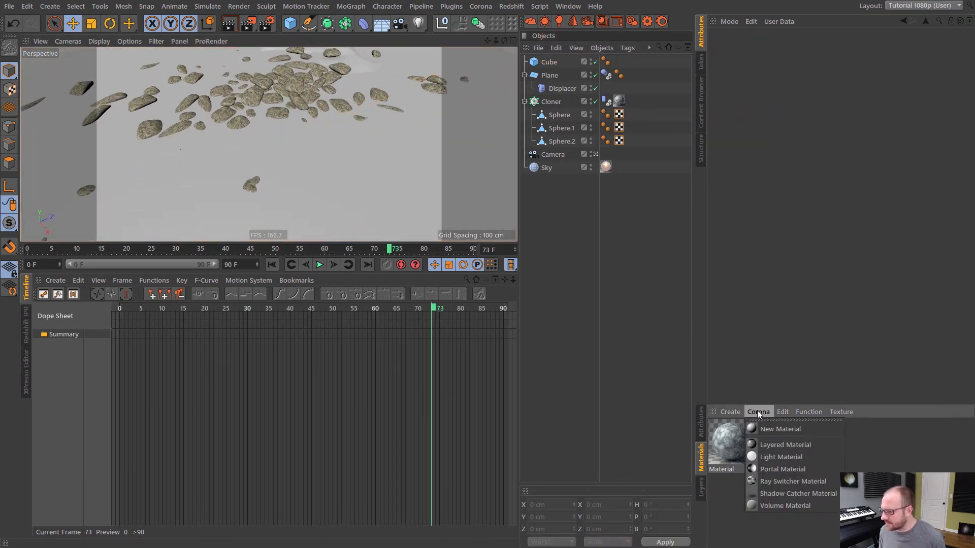
left_click(782, 434)
left_click(725, 47)
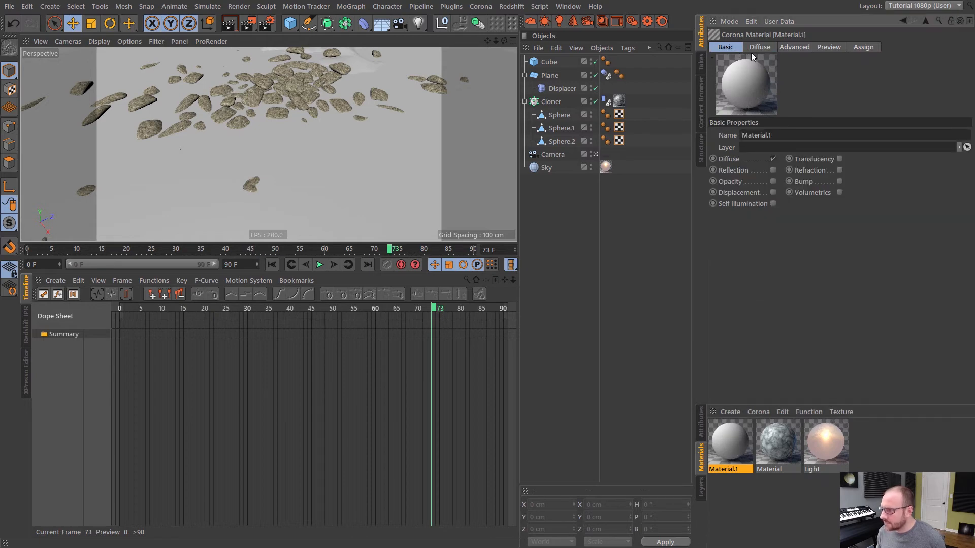
left_click(773, 159)
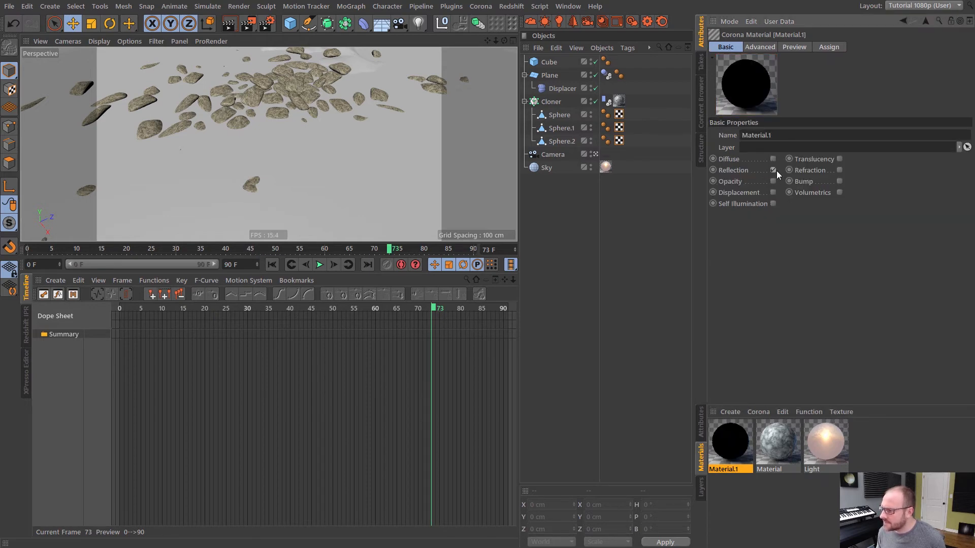
left_click(772, 170)
left_click(839, 170)
Enable the new material's Volumetrics with a muted blue absorption color, 4 cm absorption distance, and an olive-green scattering color.
left_click(796, 48)
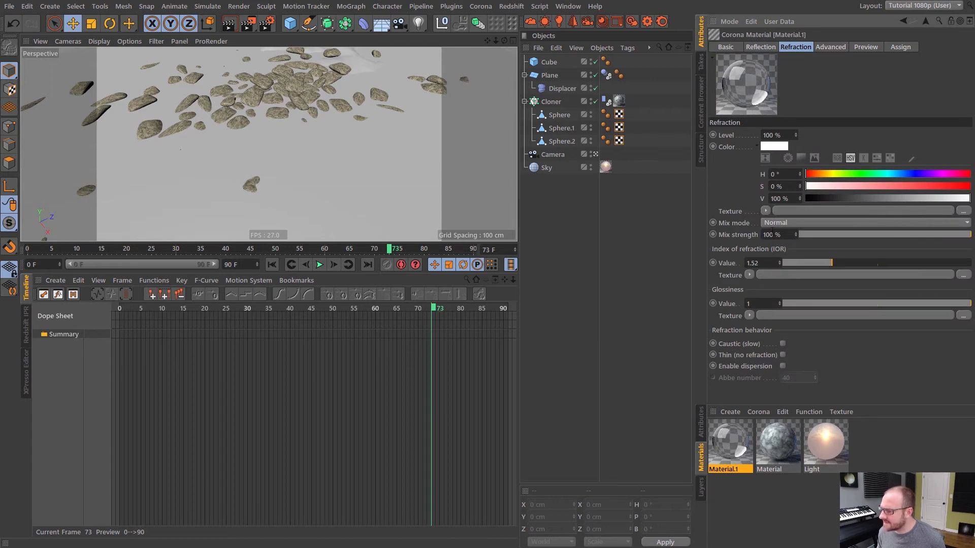
left_click(727, 47)
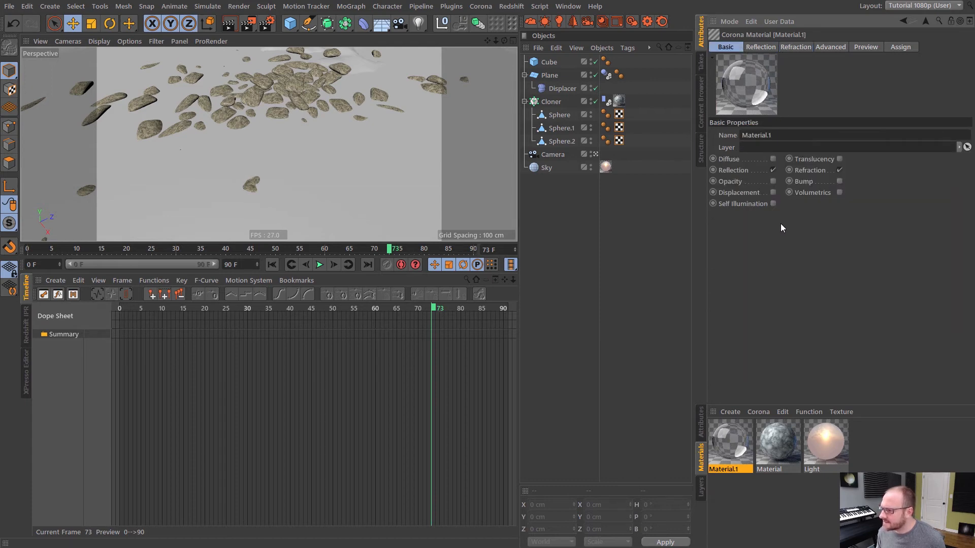
left_click(840, 193)
left_click(847, 47)
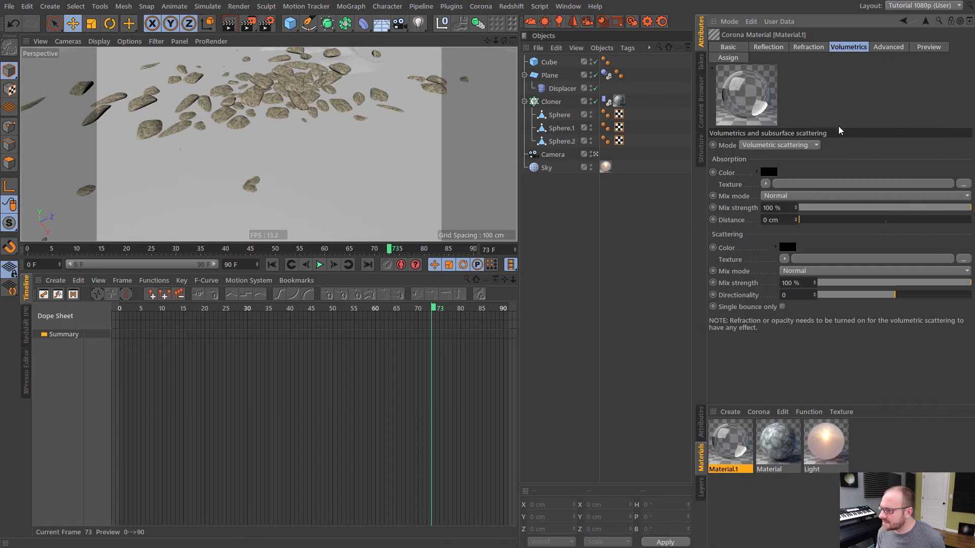
left_click(769, 172)
left_click(797, 167)
left_click(787, 247)
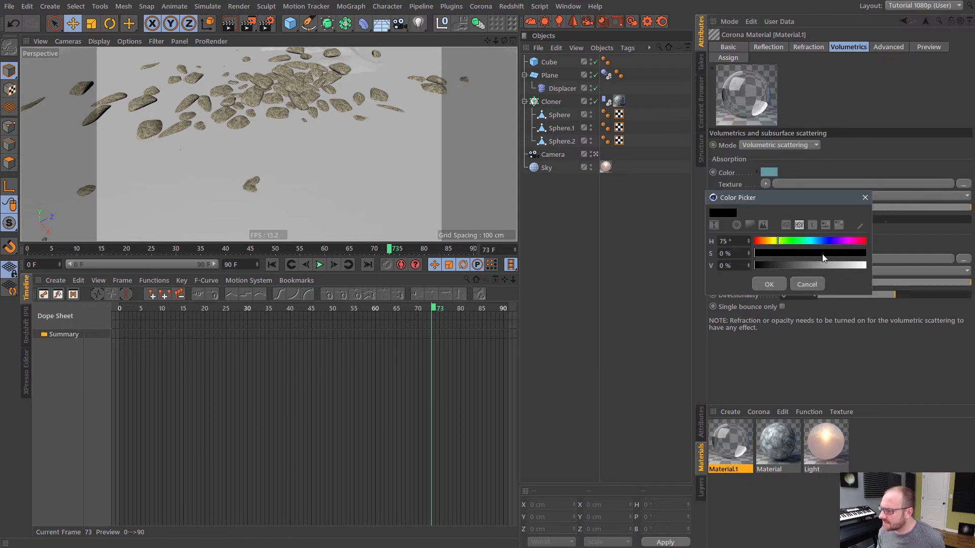
left_click(822, 255)
left_click(816, 266)
left_click(769, 284)
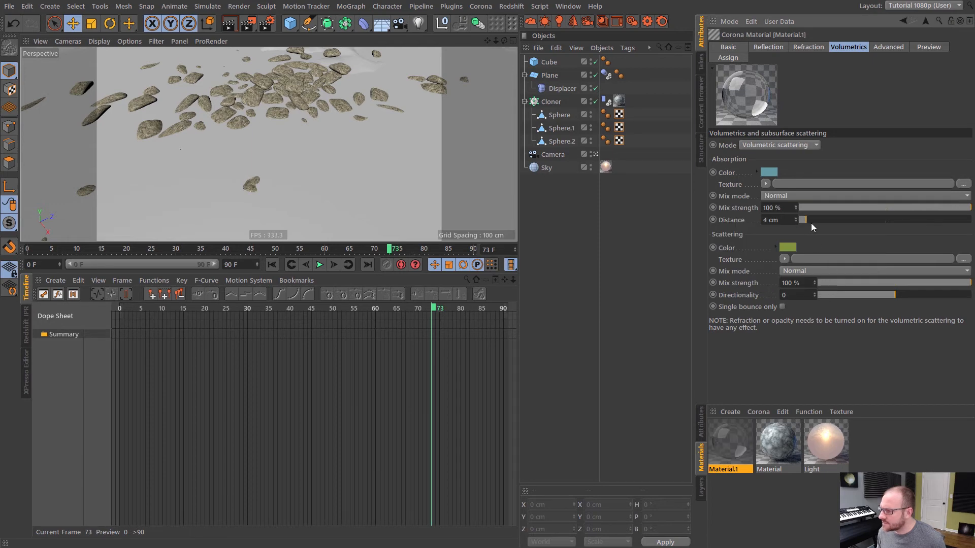
Assign the green volumetric water material to the Cube.
left_click_drag(730, 442, 602, 145)
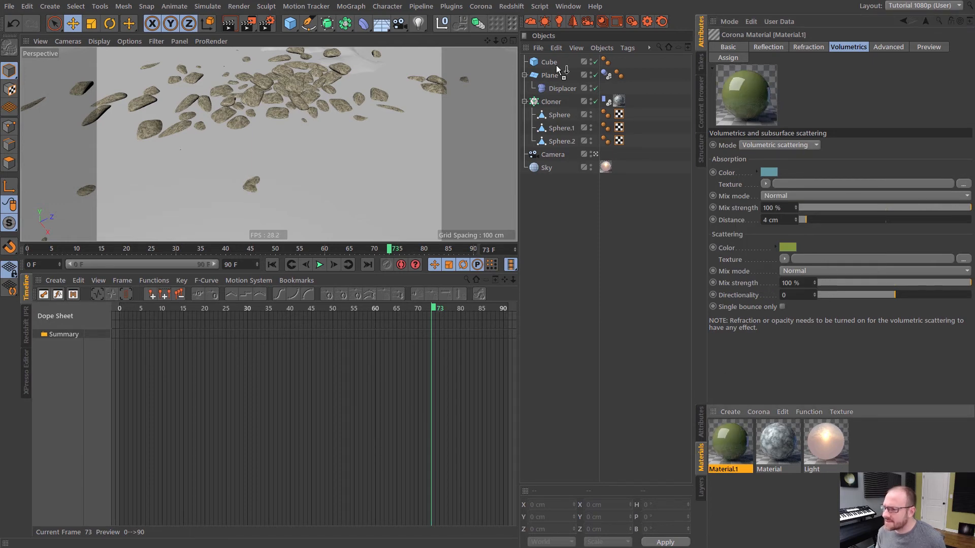
left_click_drag(555, 65, 556, 63)
left_click(448, 155)
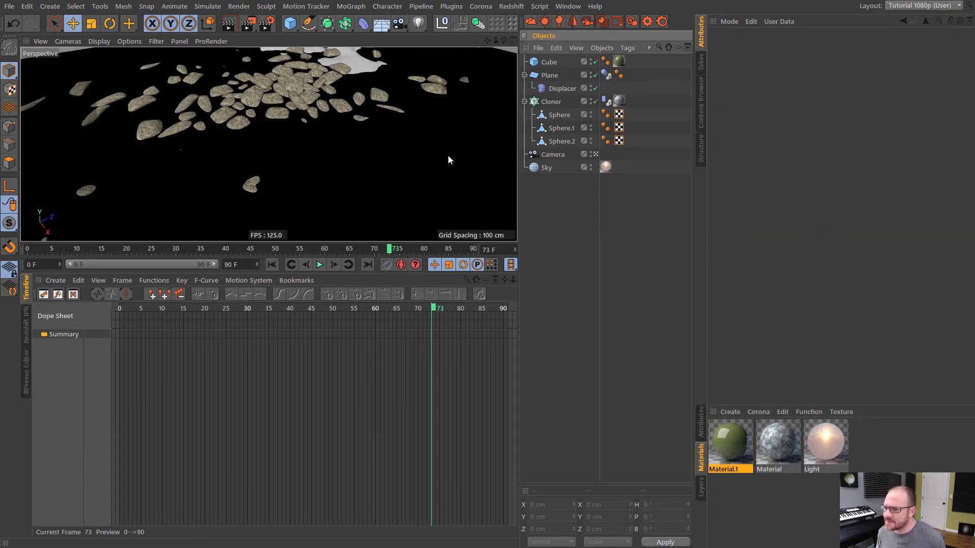
Start Corona's interactive render and frame the partly submerged stones more closely.
left_click(632, 21)
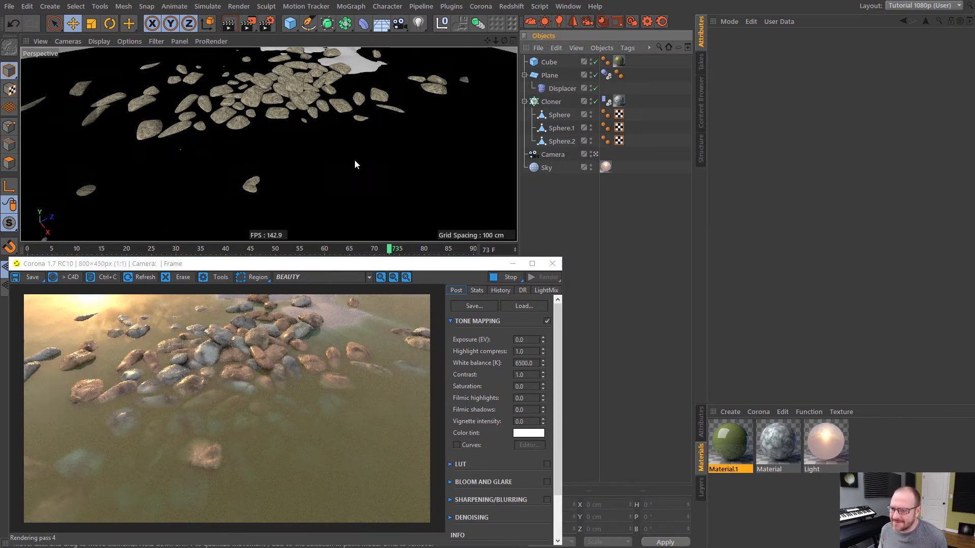
scroll(297, 102, "up", 5)
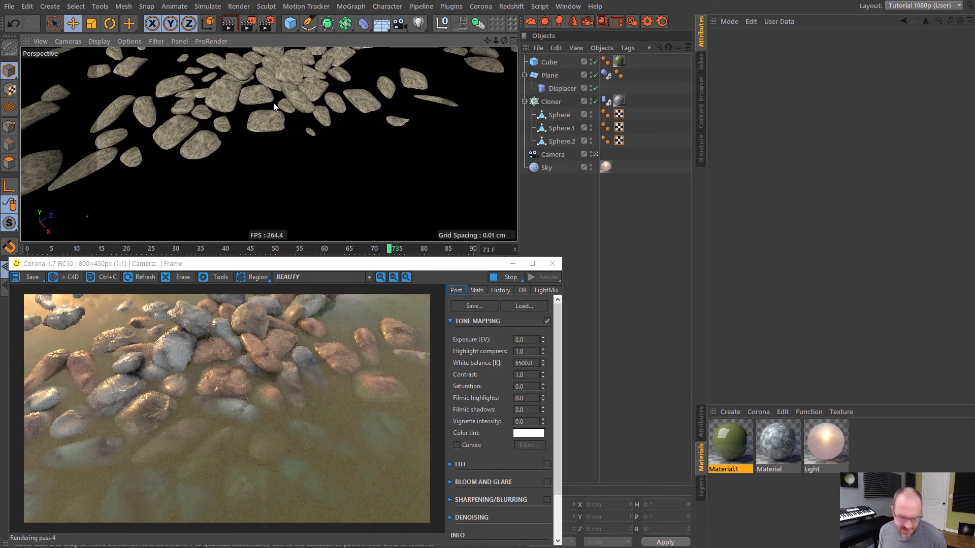
middle_click_drag(288, 88, 290, 98, "alt")
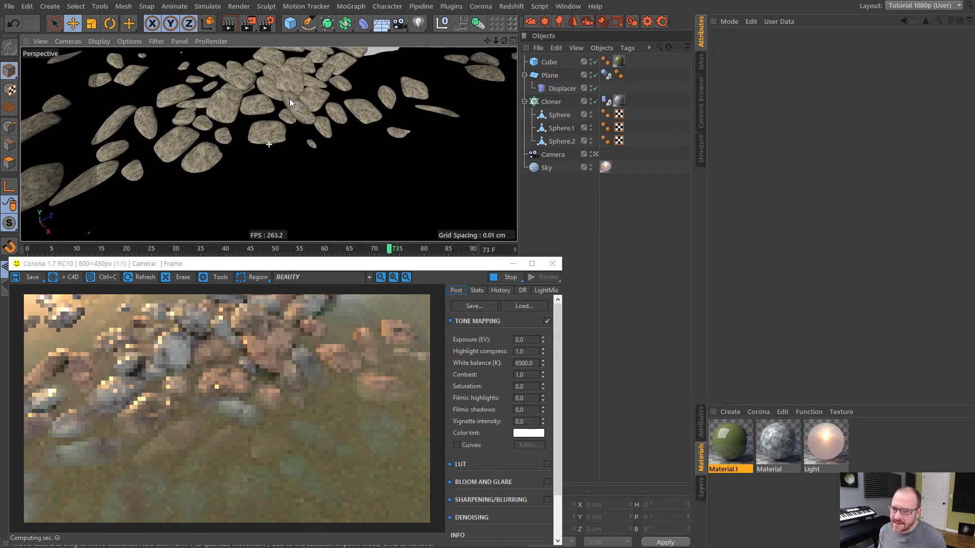
right_click_drag(296, 103, 285, 106, "alt")
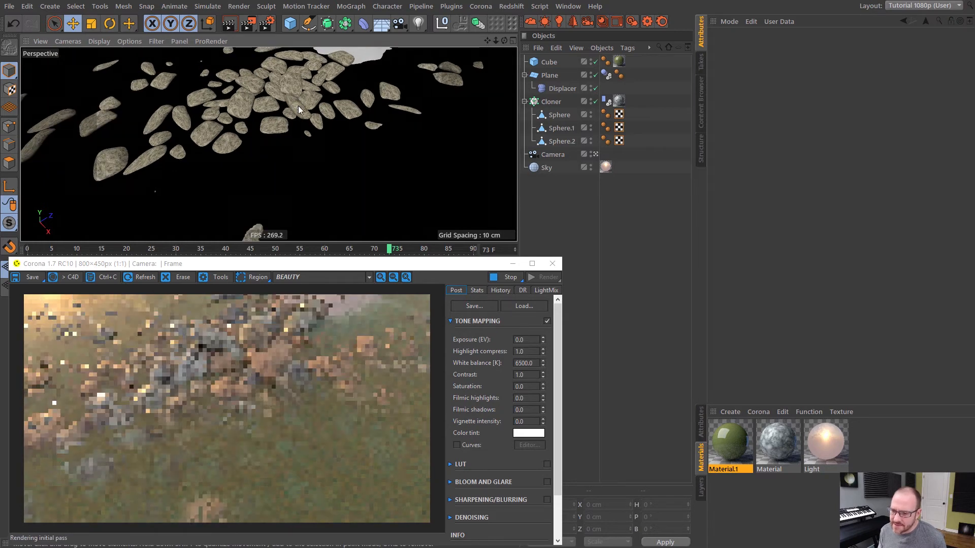
Nest the Plane under a Subdivision Surface, and stop and close the interactive render.
left_click(550, 76)
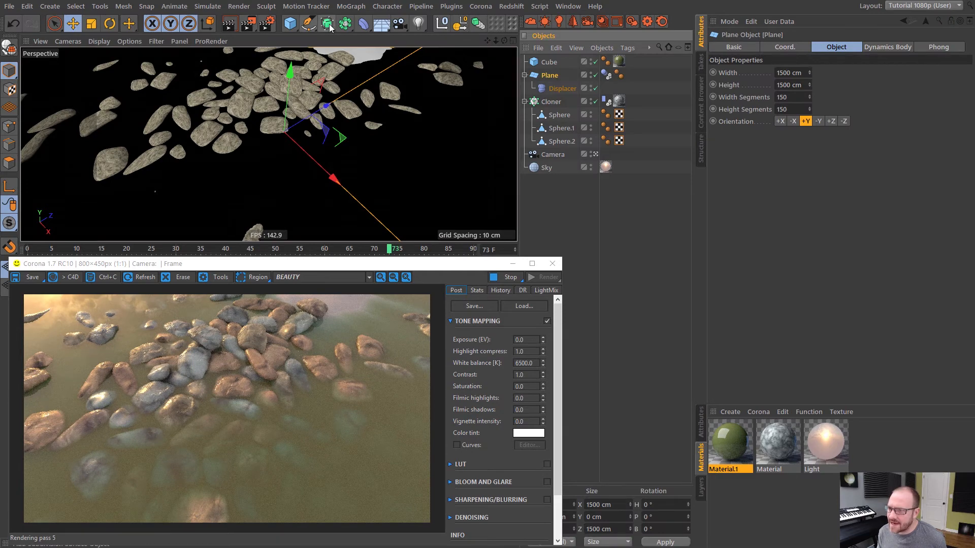
left_click_drag(328, 24, 409, 66)
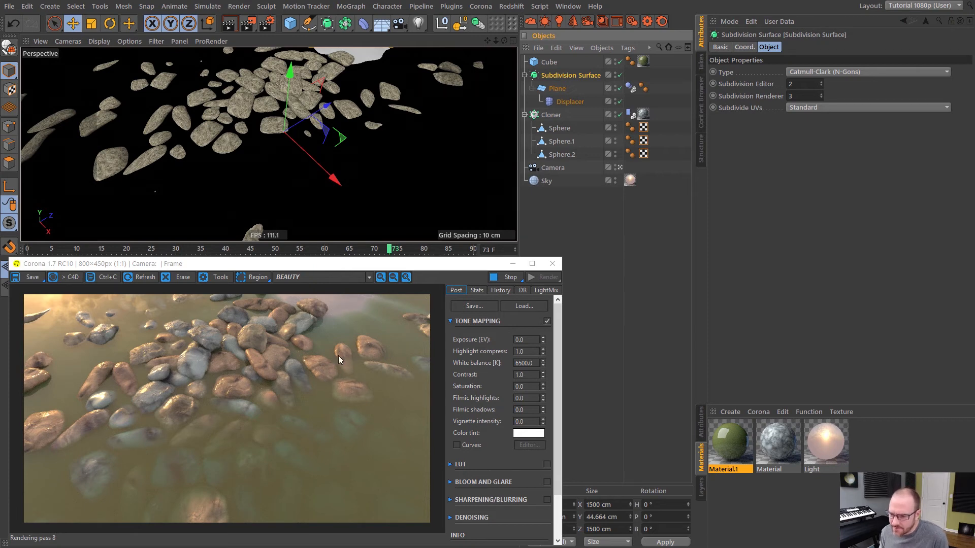
left_click(509, 278)
left_click(577, 211)
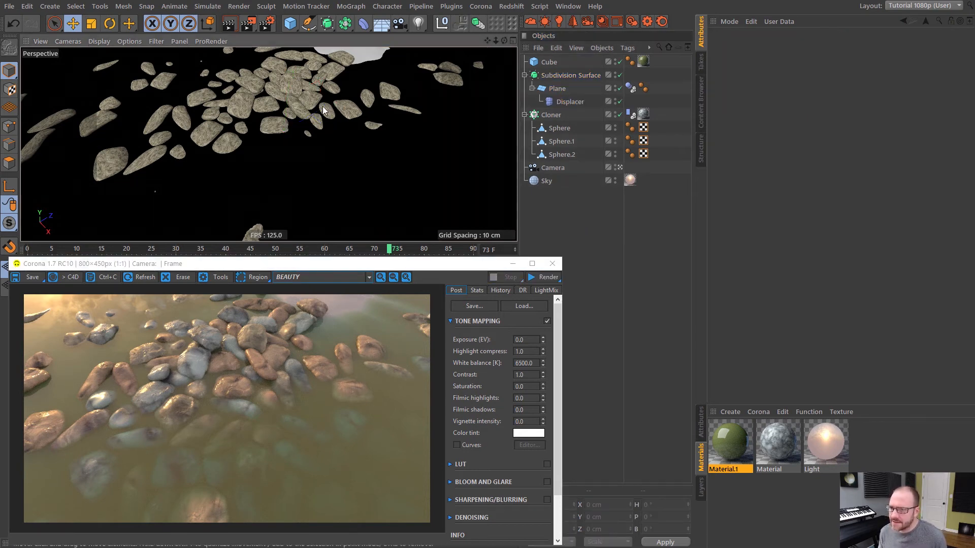
middle_click_drag(312, 99, 306, 119, "alt")
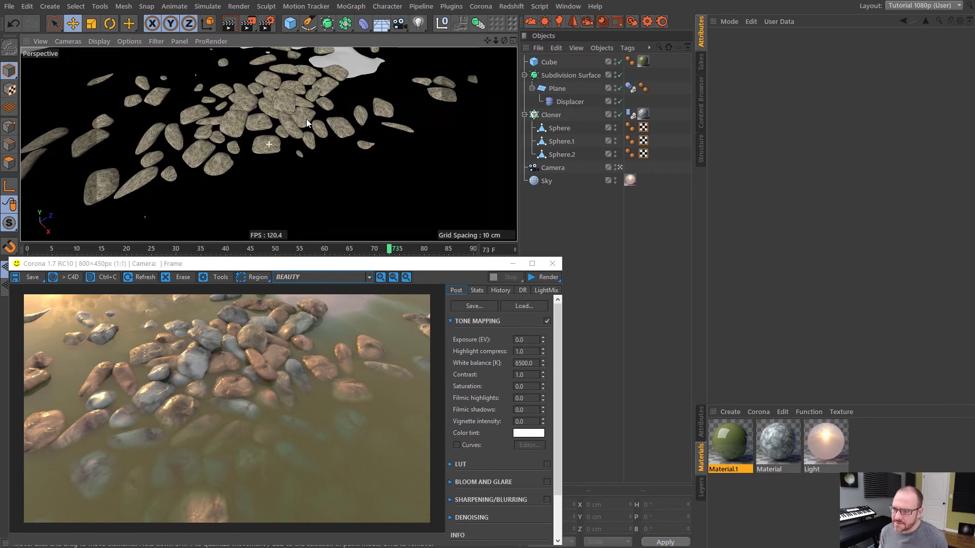
left_click(554, 263)
Set the render output to 1280 × 720 pixels and save the project.
key("ctrl+b")
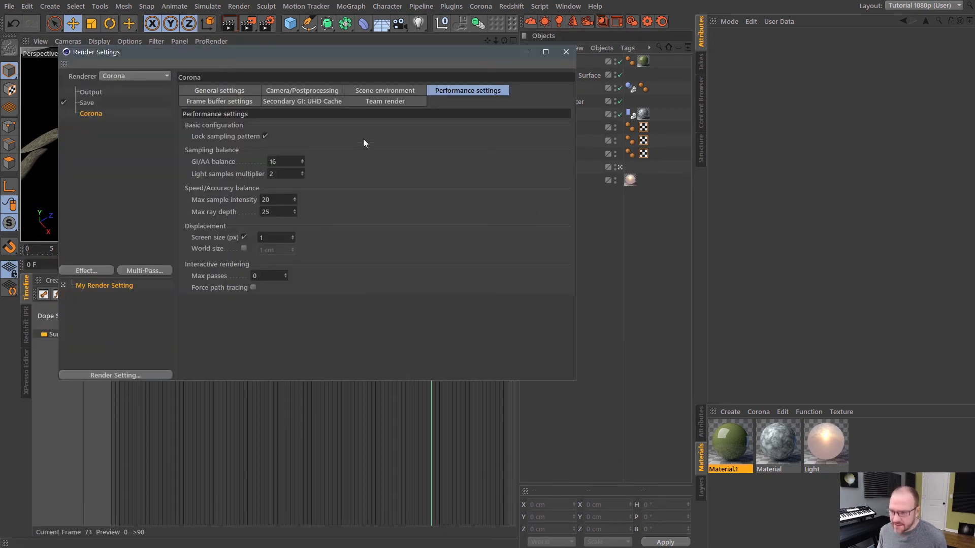
left_click(167, 92)
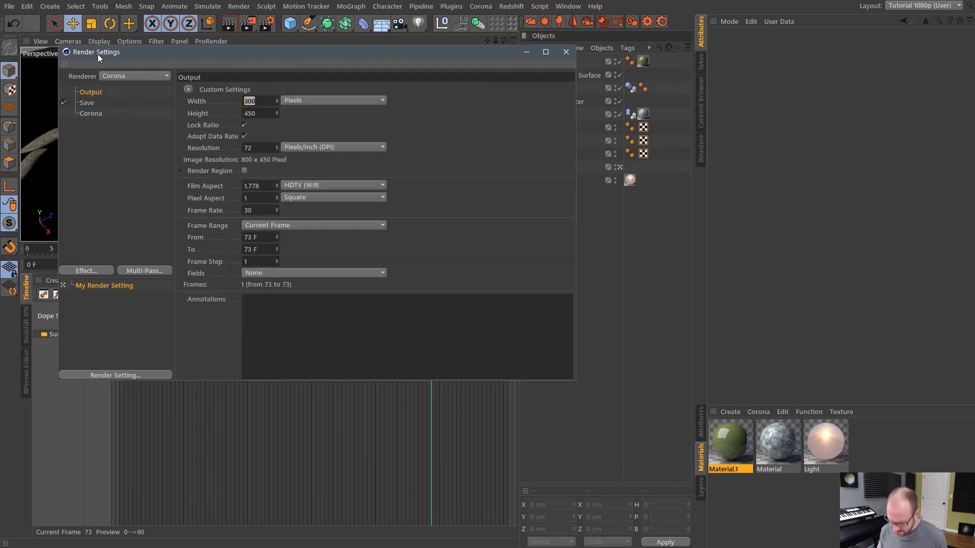
type("12")
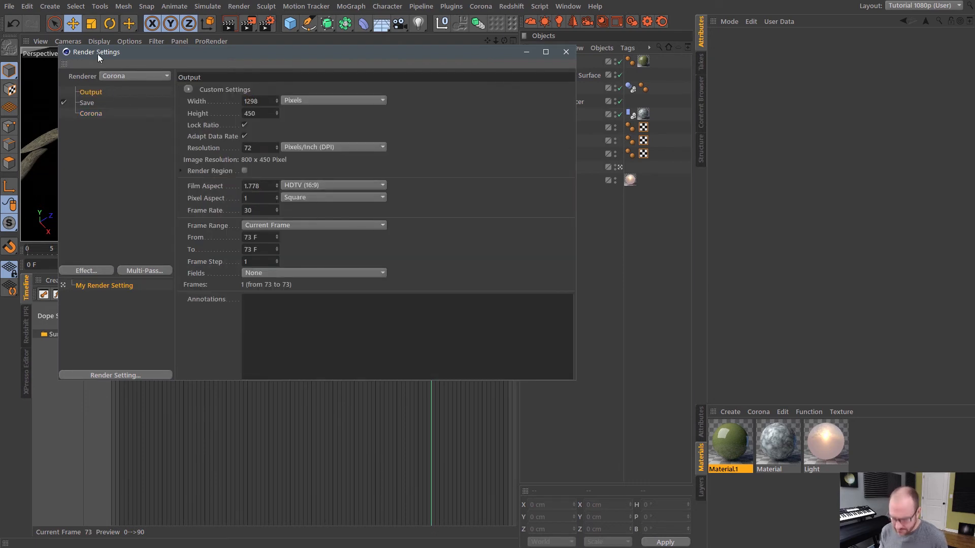
type("80")
key("Return")
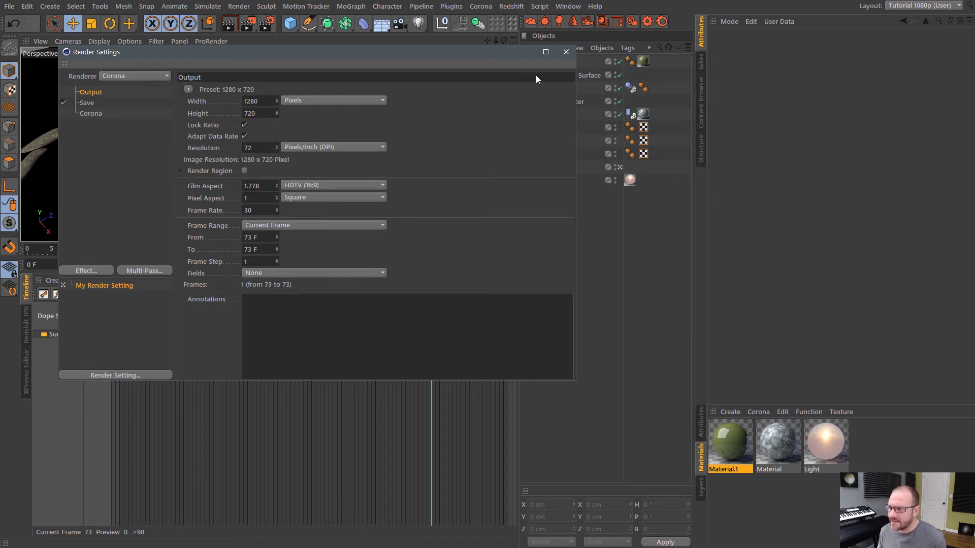
left_click(566, 51)
key("ctrl+s")
Render the submerged stones in the Picture Viewer, enlarging its window to fit the whole image.
key("shift+r")
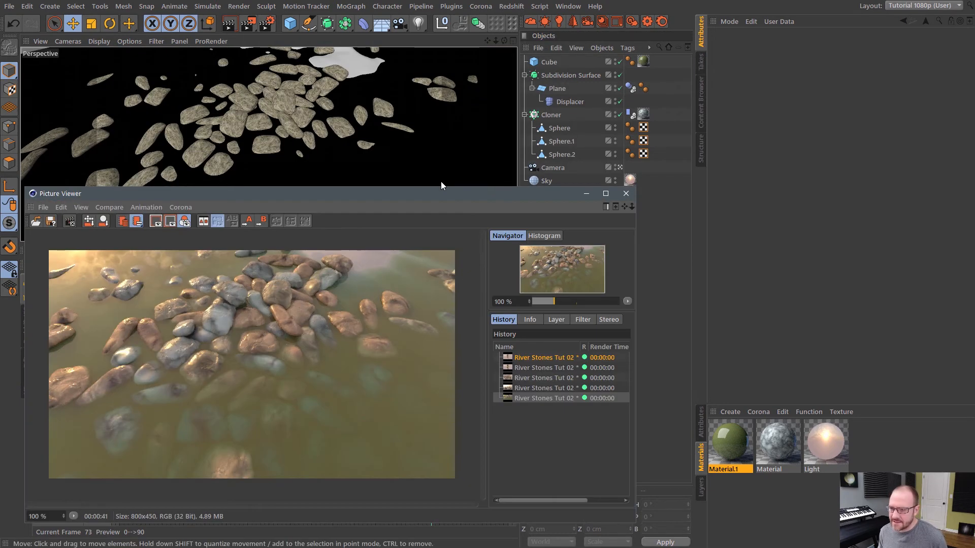
left_click_drag(429, 196, 434, 55)
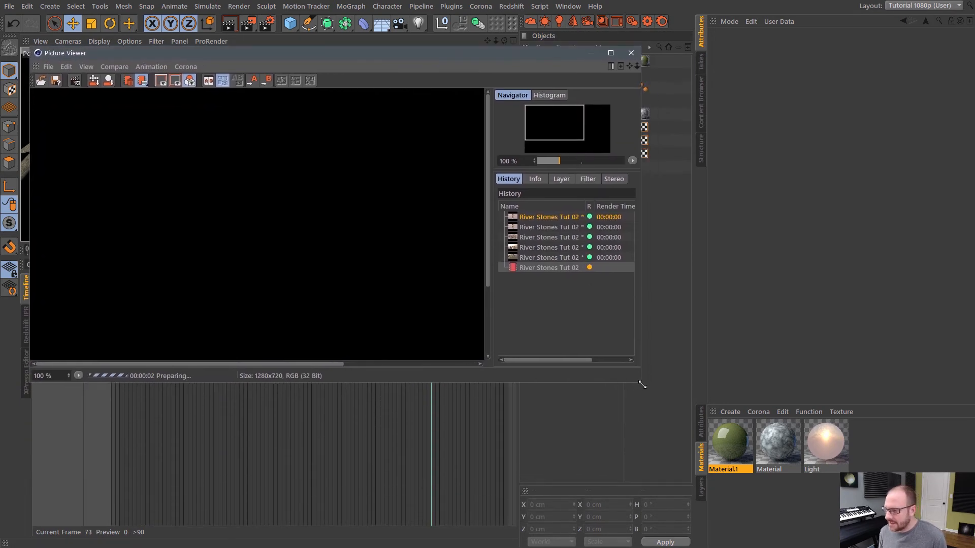
left_click_drag(639, 383, 894, 516)
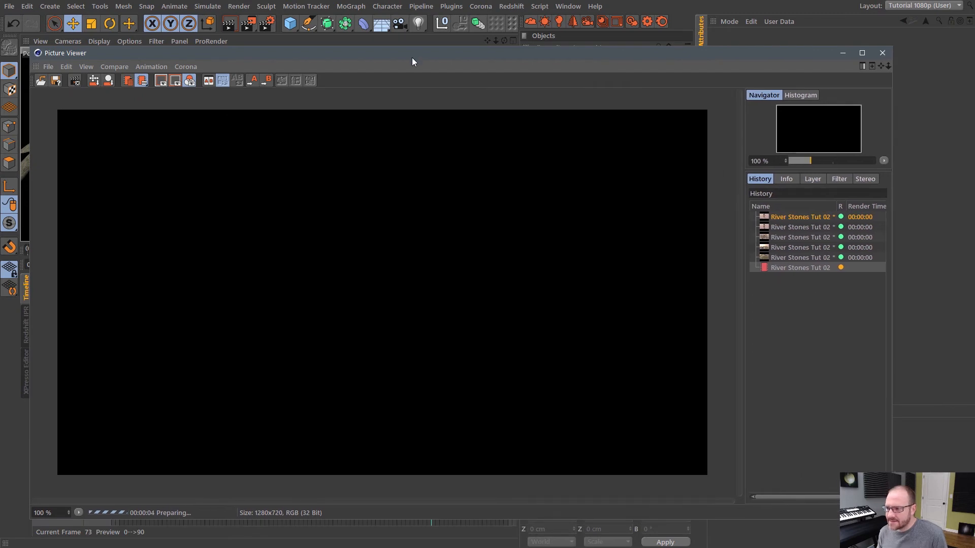
left_click_drag(413, 58, 405, 56)
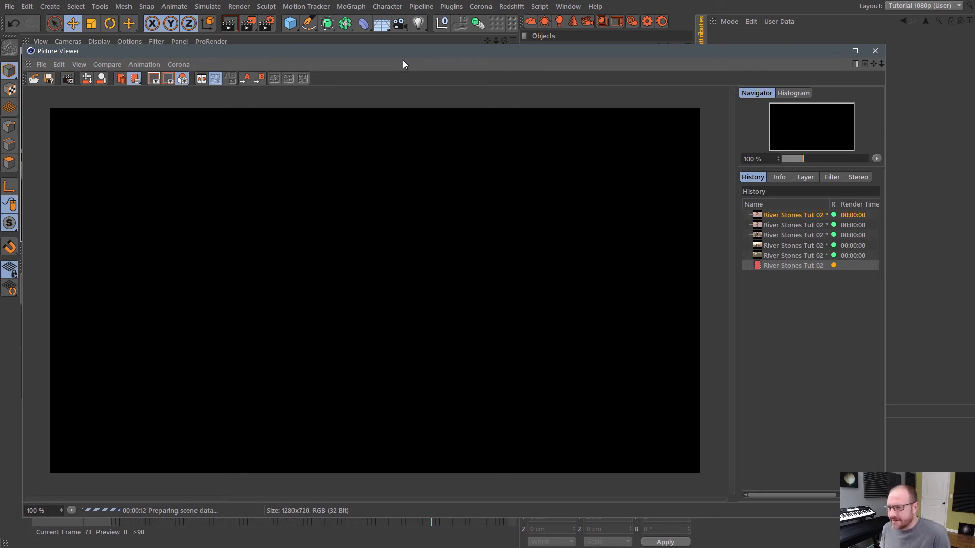
Dock Corona's post-process settings beside the render history and enable Bloom and Glare with a bloom intensity of 50.
left_click_drag(485, 50, 471, 44)
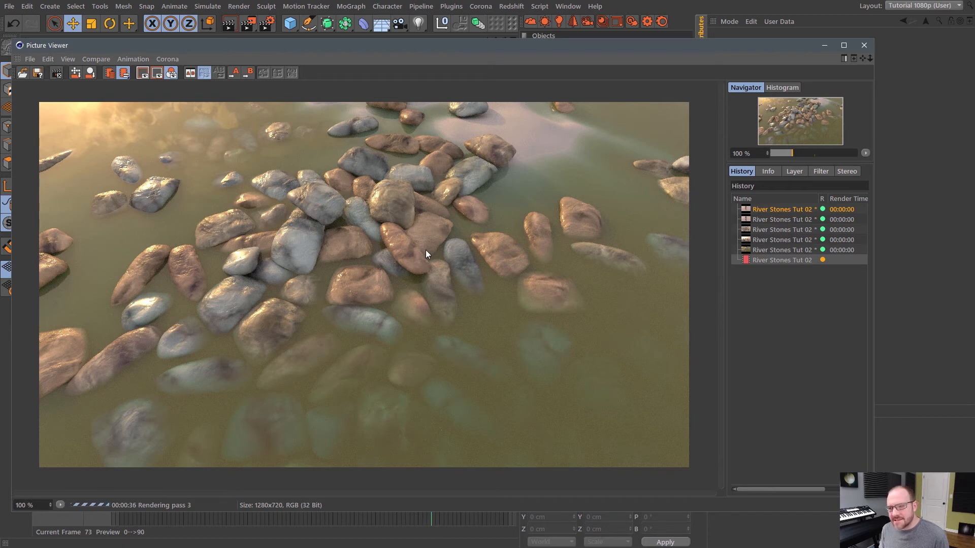
left_click(171, 60)
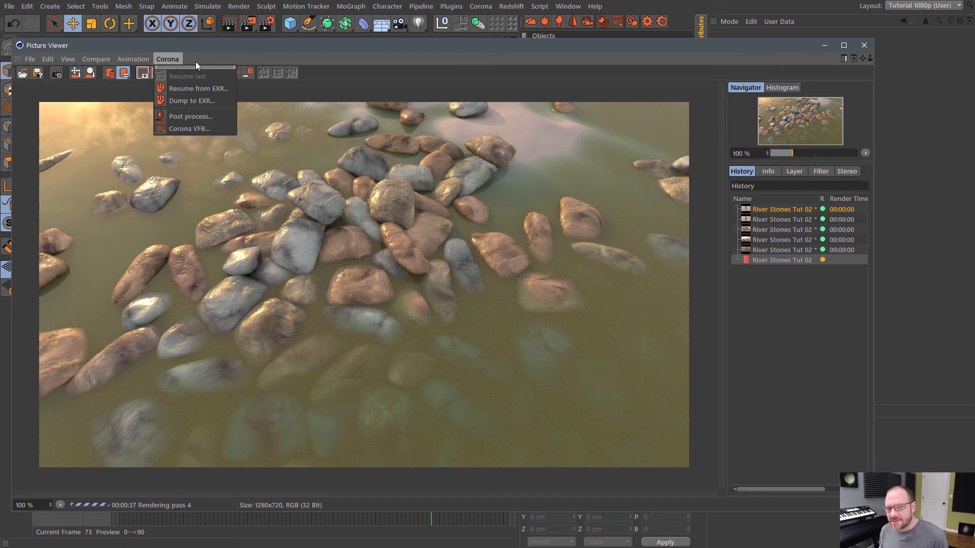
left_click(194, 119)
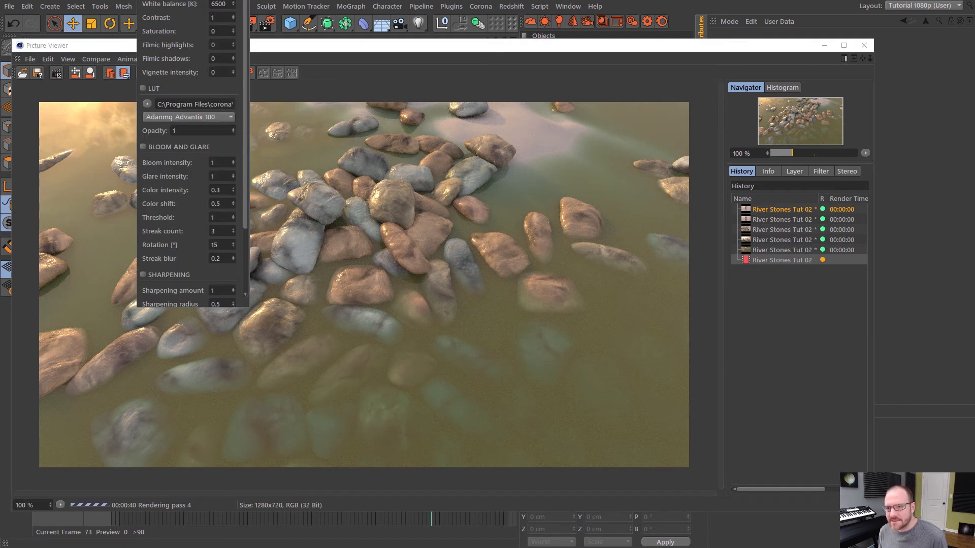
left_click_drag(158, 1, 856, 131)
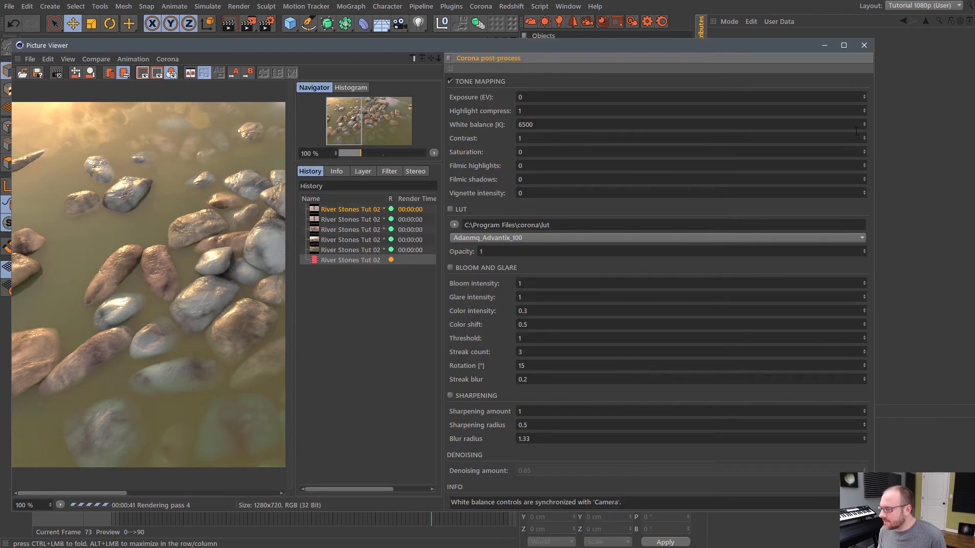
left_click_drag(442, 223, 736, 223)
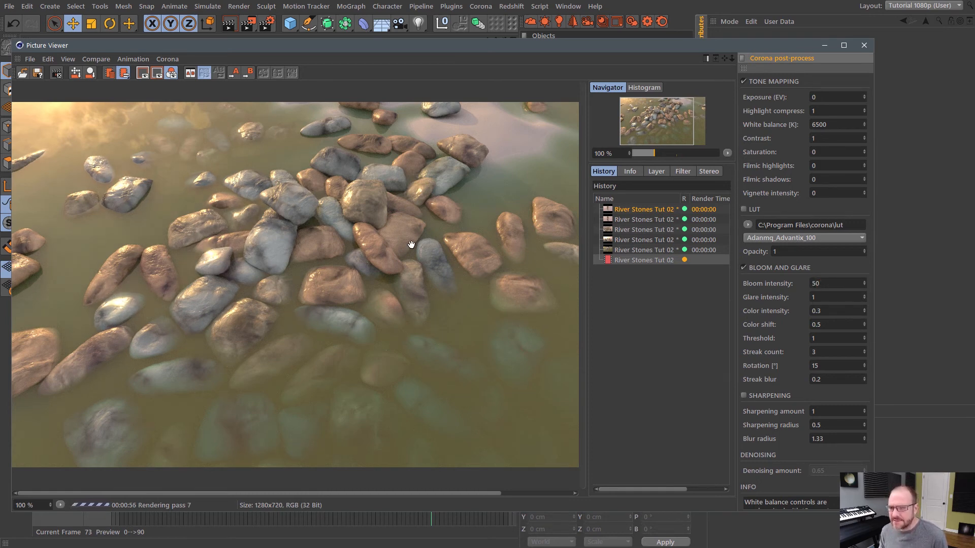
left_click_drag(585, 277, 616, 282)
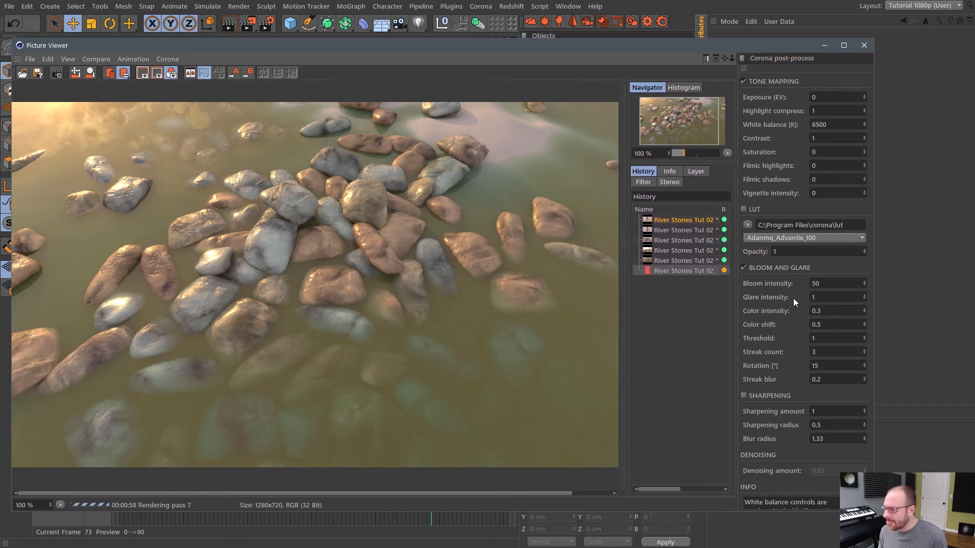
Set the bloom intensity to 150 and enlarge the Picture Viewer window to show more of the render.
double_click(825, 283)
type("150")
key("Return")
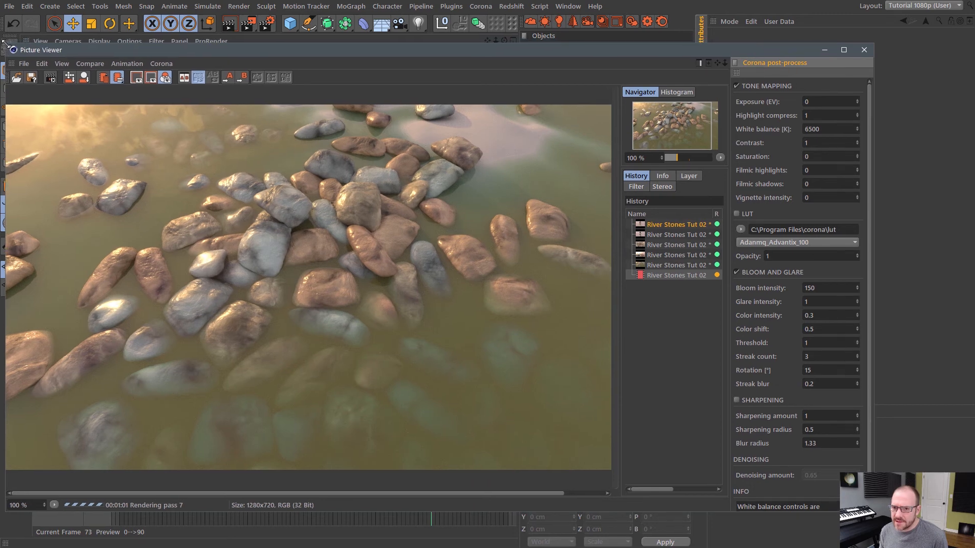
left_click_drag(259, 51, 286, 47)
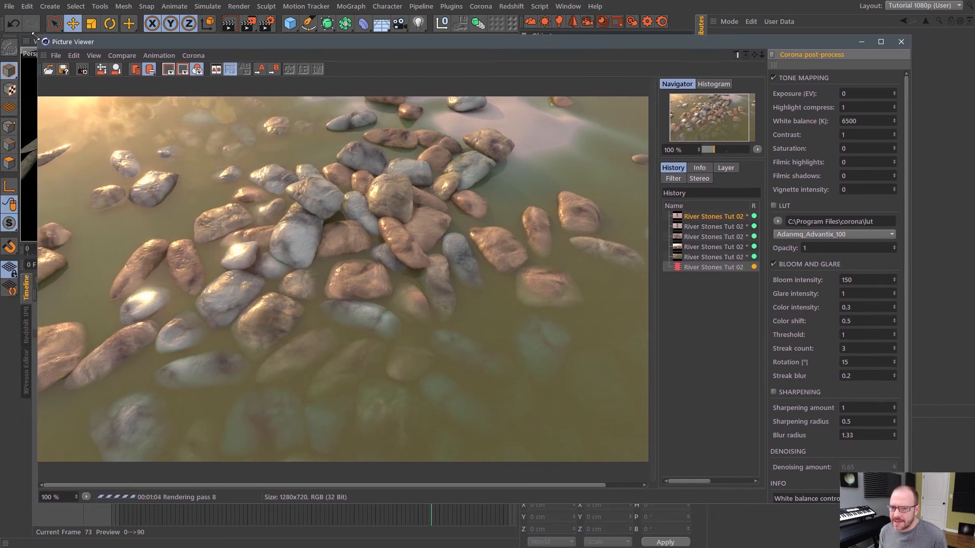
left_click_drag(38, 35, 14, 42)
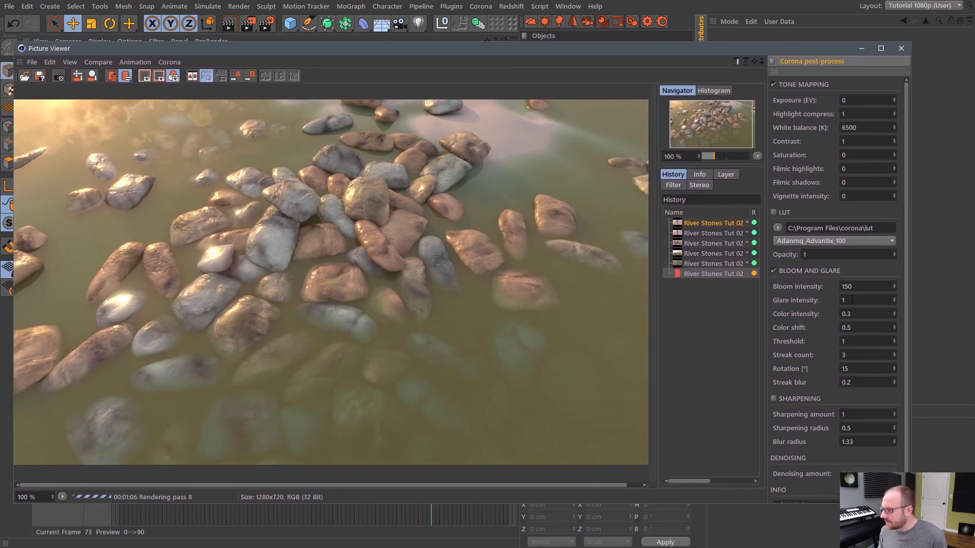
Try glare intensities of 50, 100 and 25 on the stone render.
type("50")
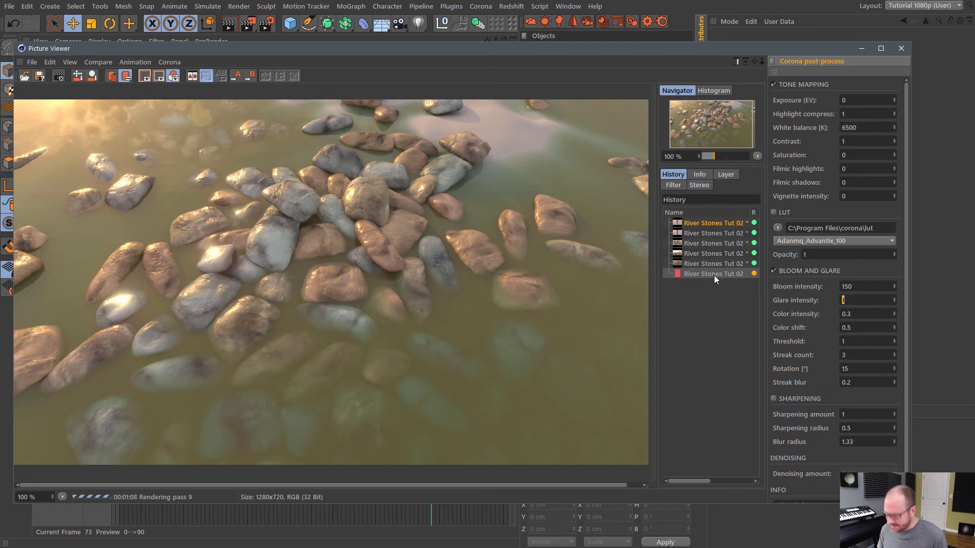
key("Return")
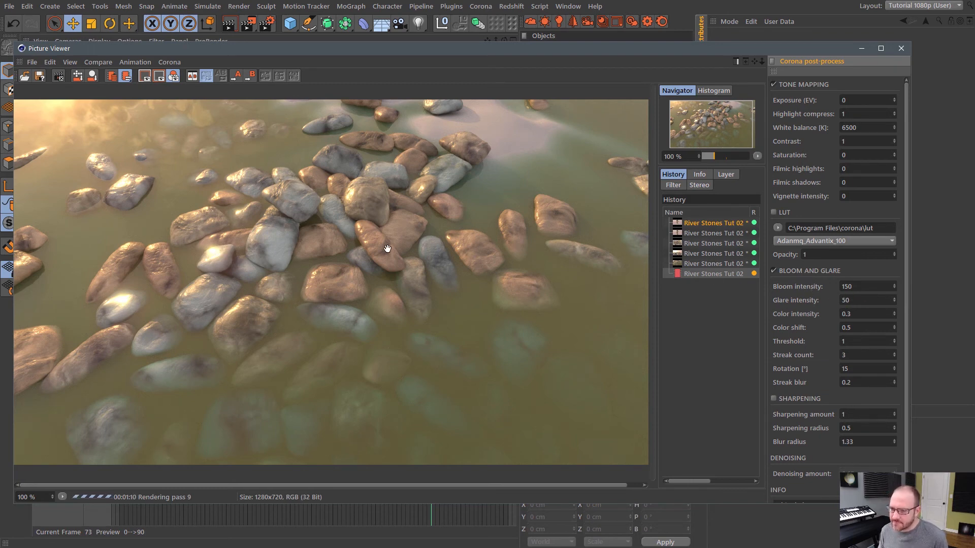
double_click(846, 301)
type("1")
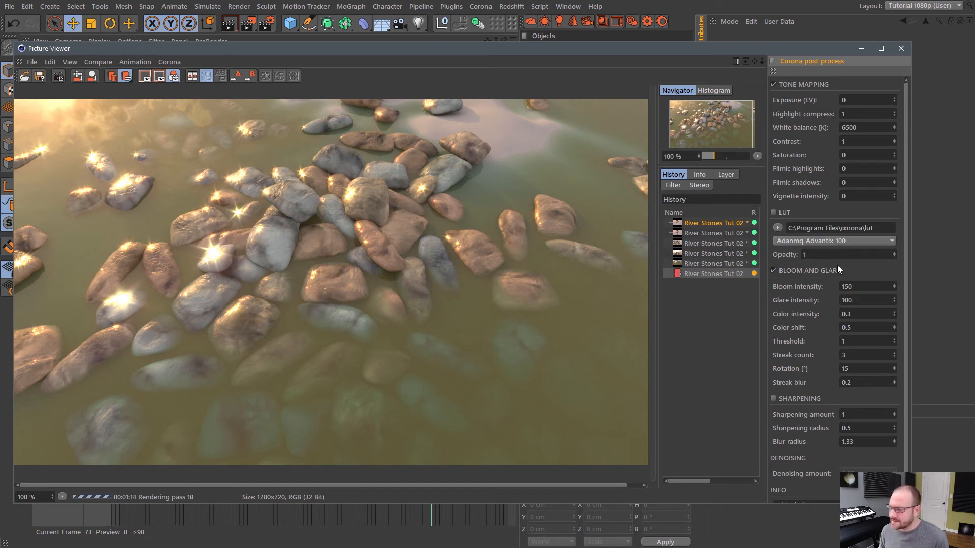
type("00")
key("BackSpace")
key("BackSpace")
key("BackSpace")
type("25")
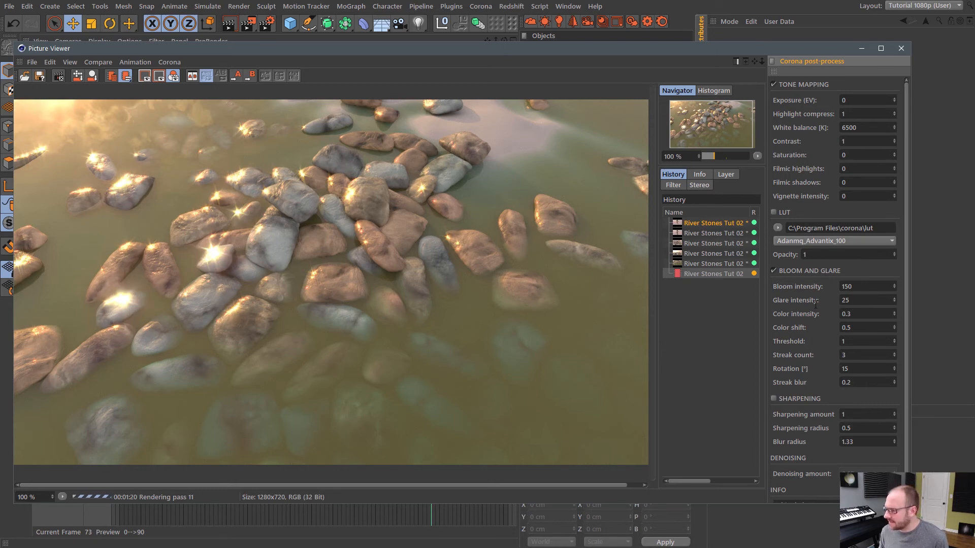
Set the glare intensity to 5 and widen the image area until the whole render fits.
left_click_drag(857, 301, 599, 263)
type("5")
key("Return")
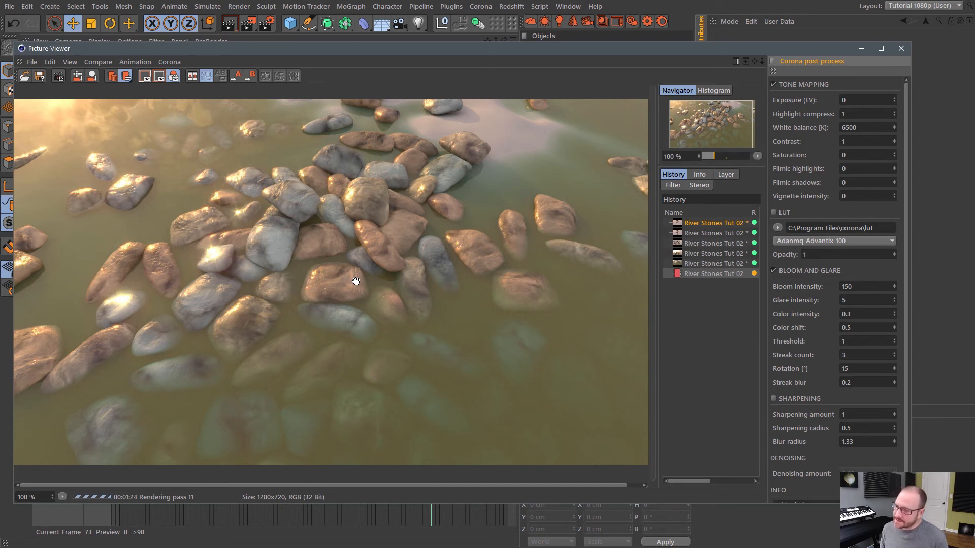
left_click_drag(657, 382, 695, 382)
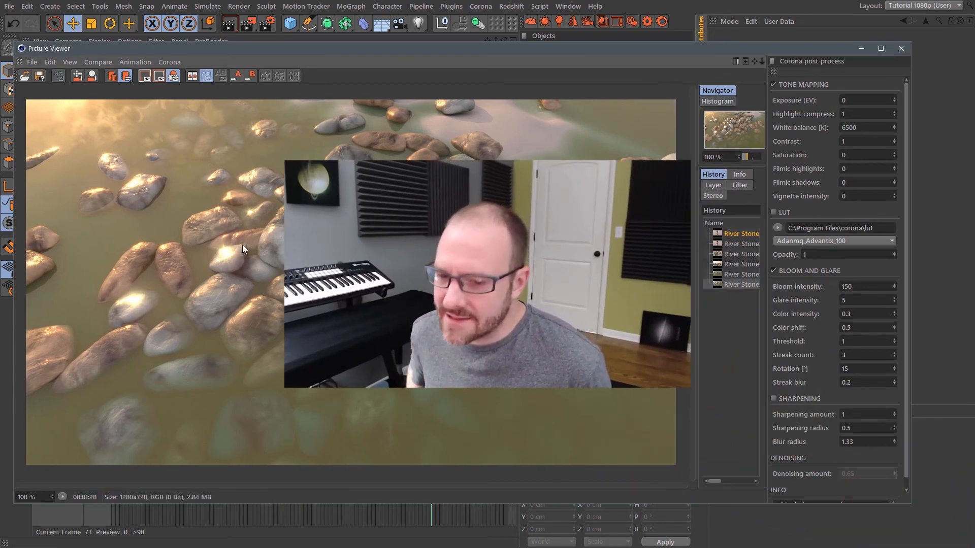